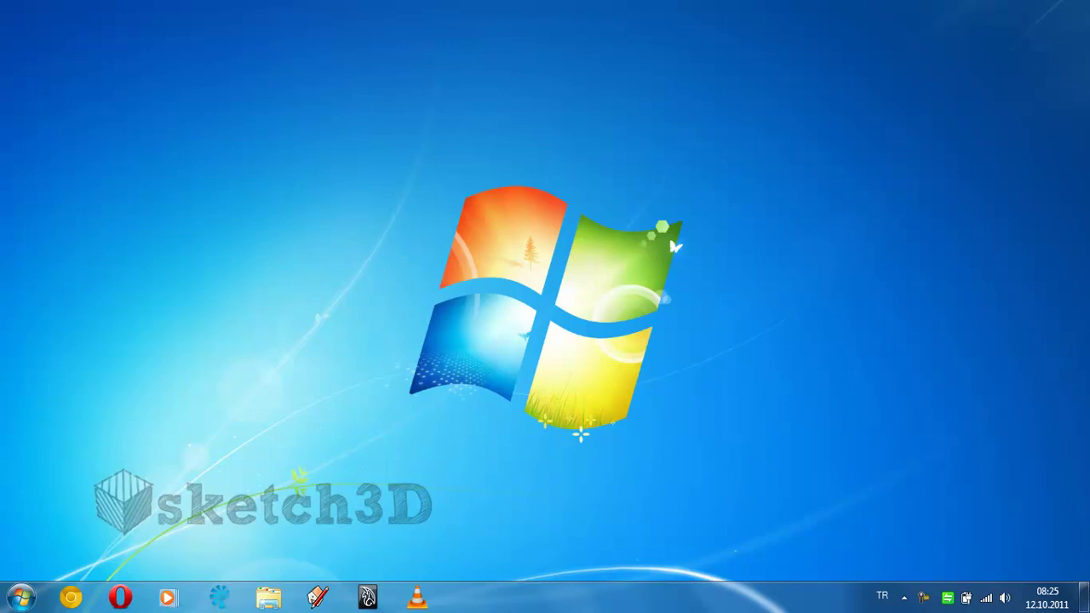
Launch SketchUp Pro from the taskbar
click(318, 596)
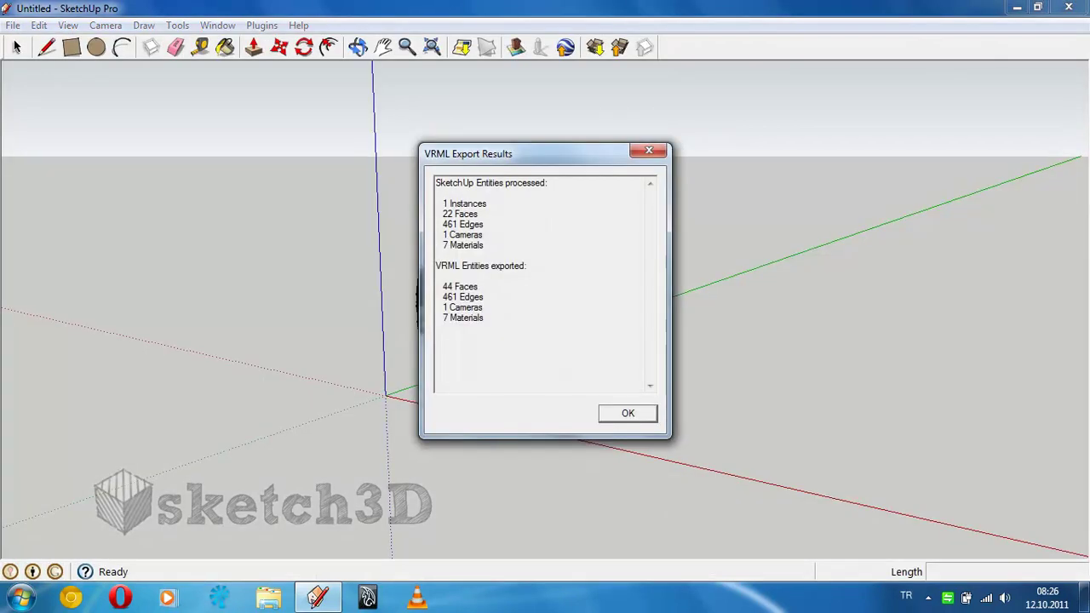
Dismiss the export results report and erase the person figure
key(Return)
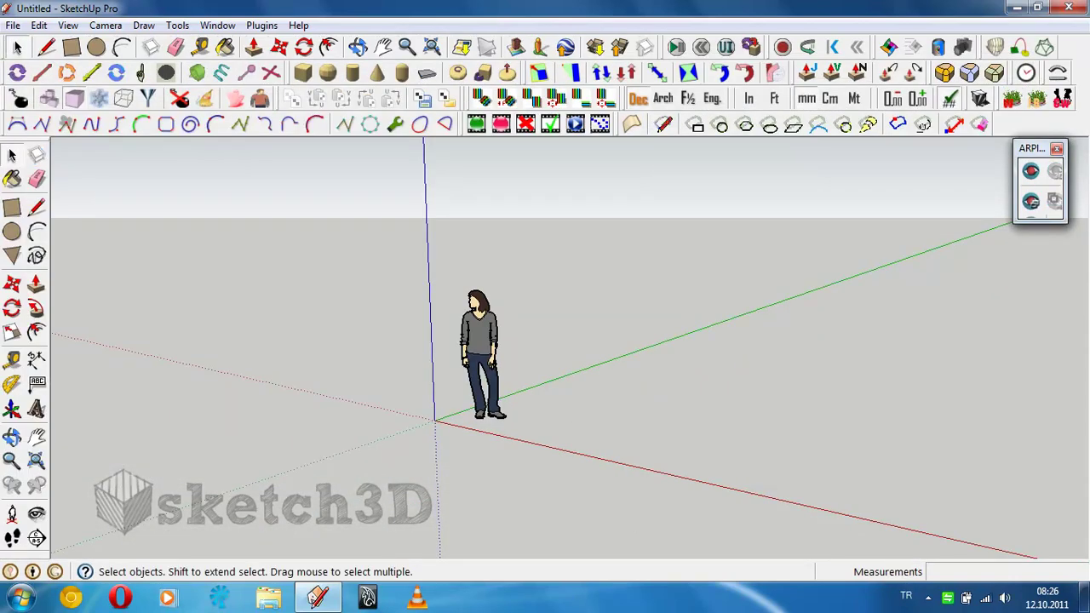
key(e)
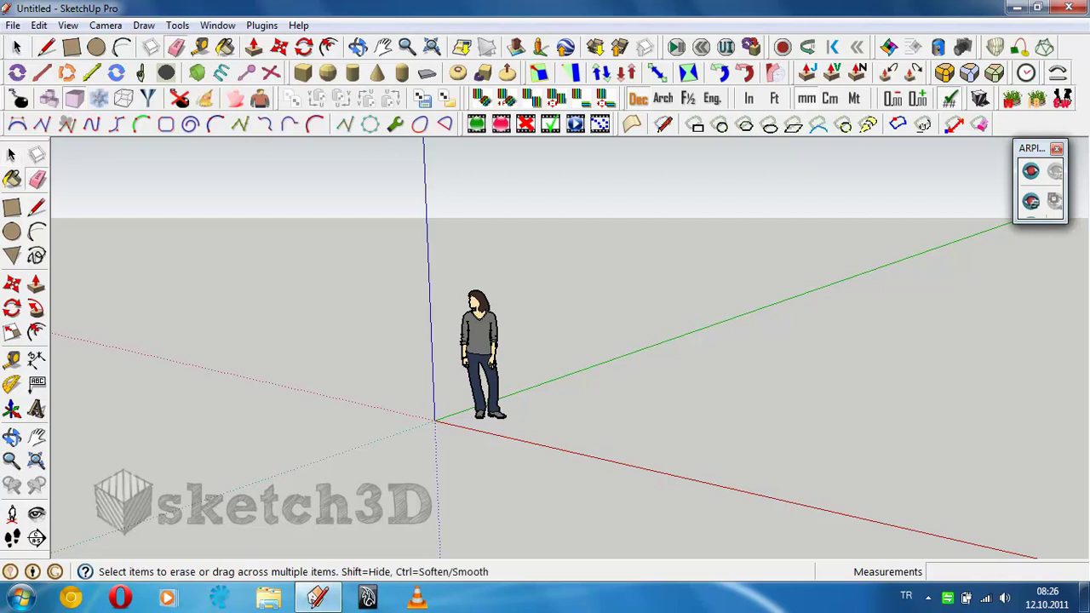
click(481, 357)
key(space)
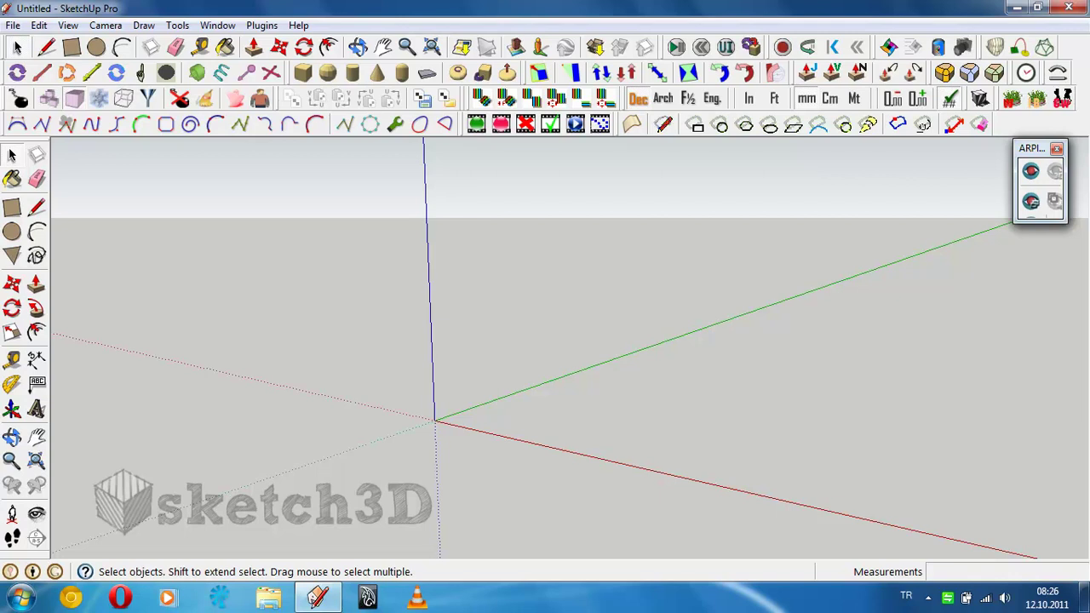
Draw a 1000 × 1000 mm square at the origin and extrude it 1000 mm into a cube
key(r)
click(435, 421)
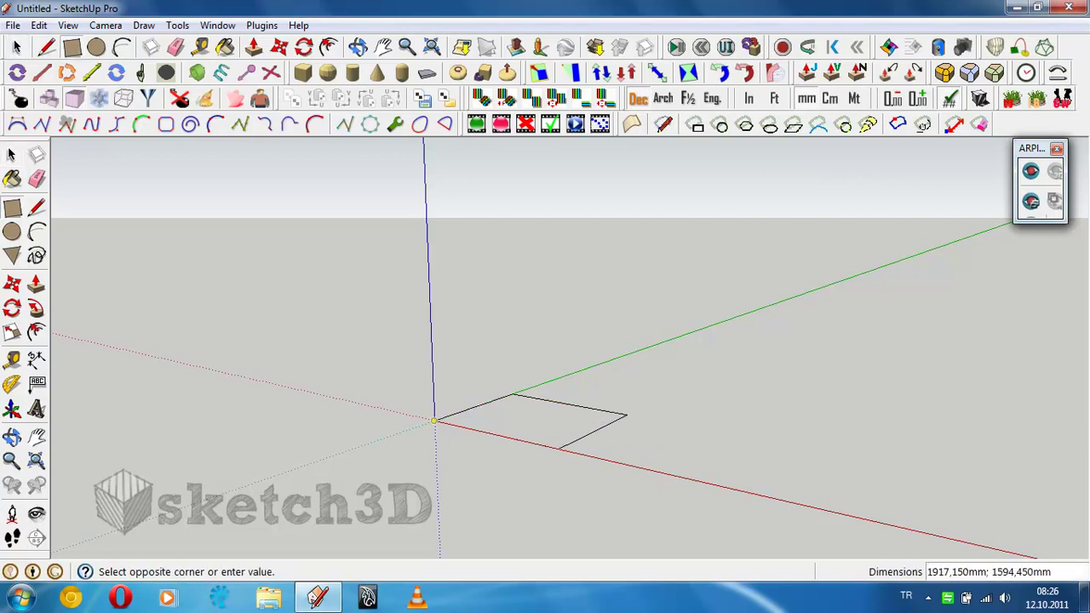
text(1000)
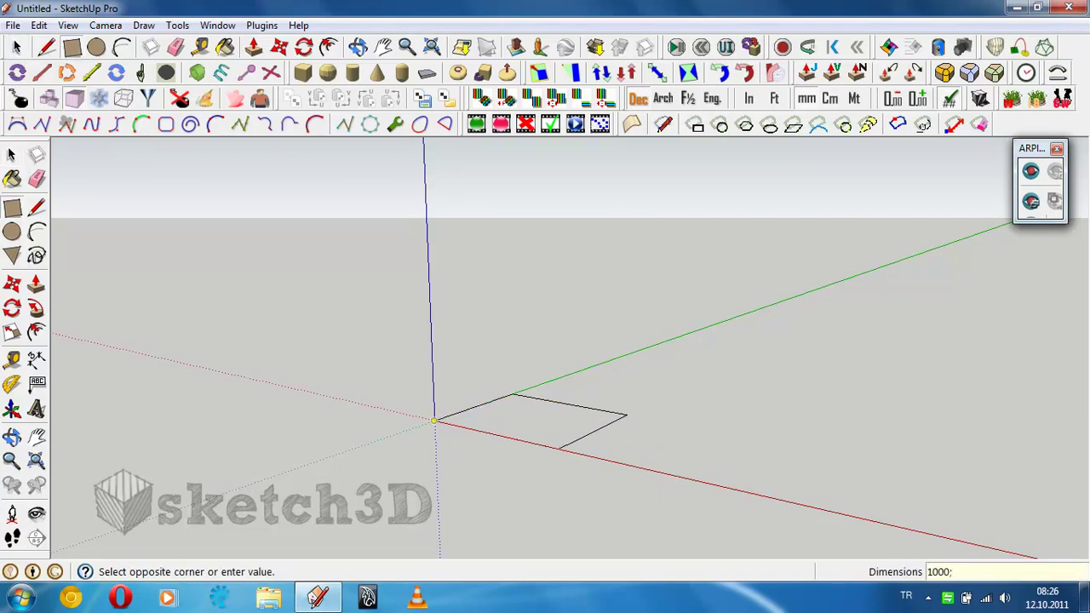
text(000)
key(Return)
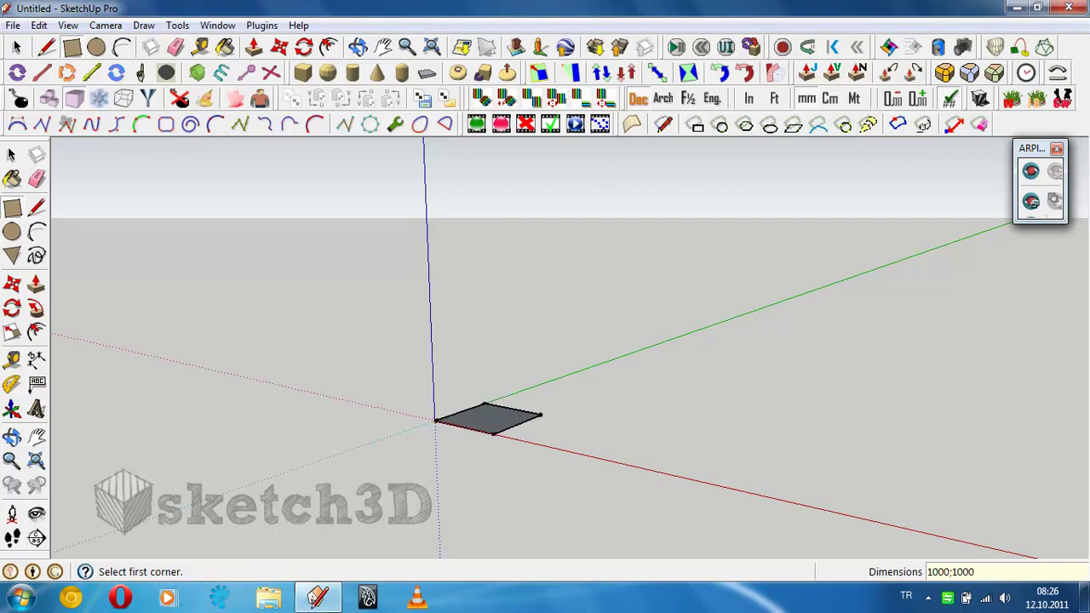
key(p)
click(488, 419)
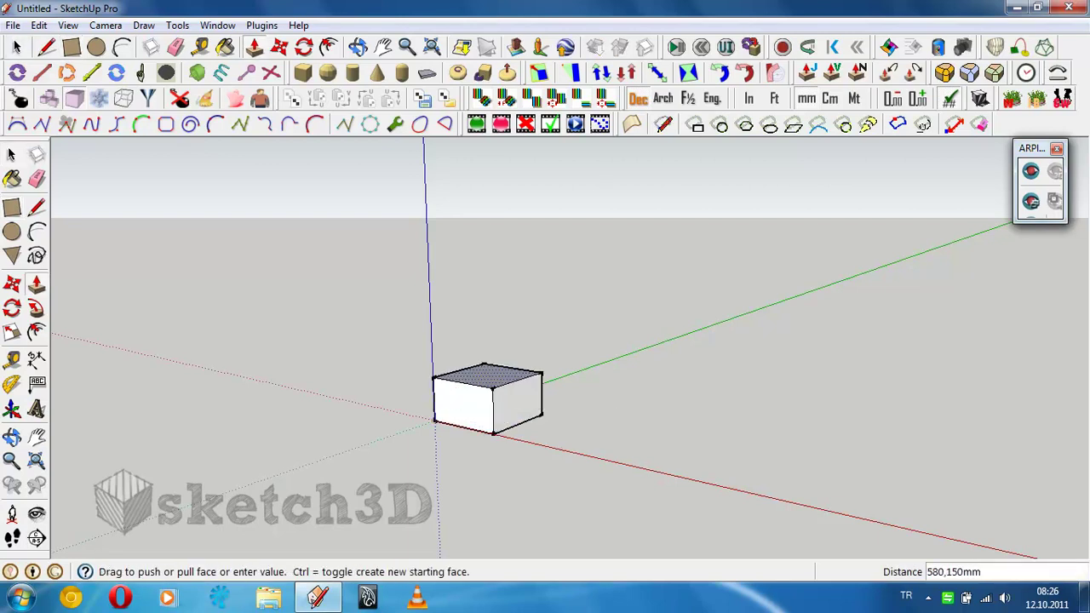
text(1000)
key(Return)
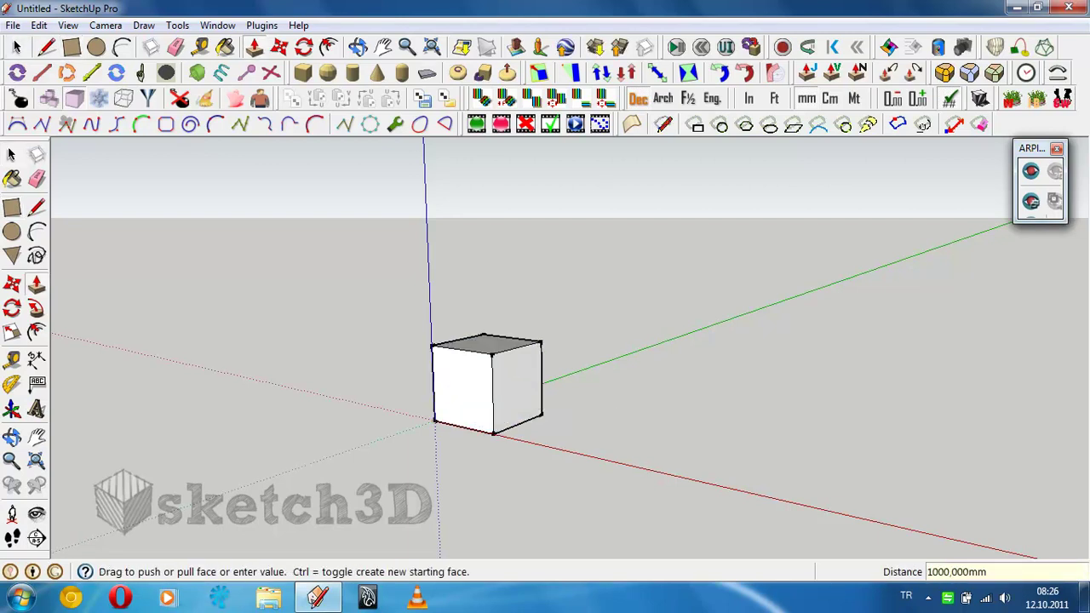
Select the whole cube and make it a group
key(space)
key(ctrl+a)
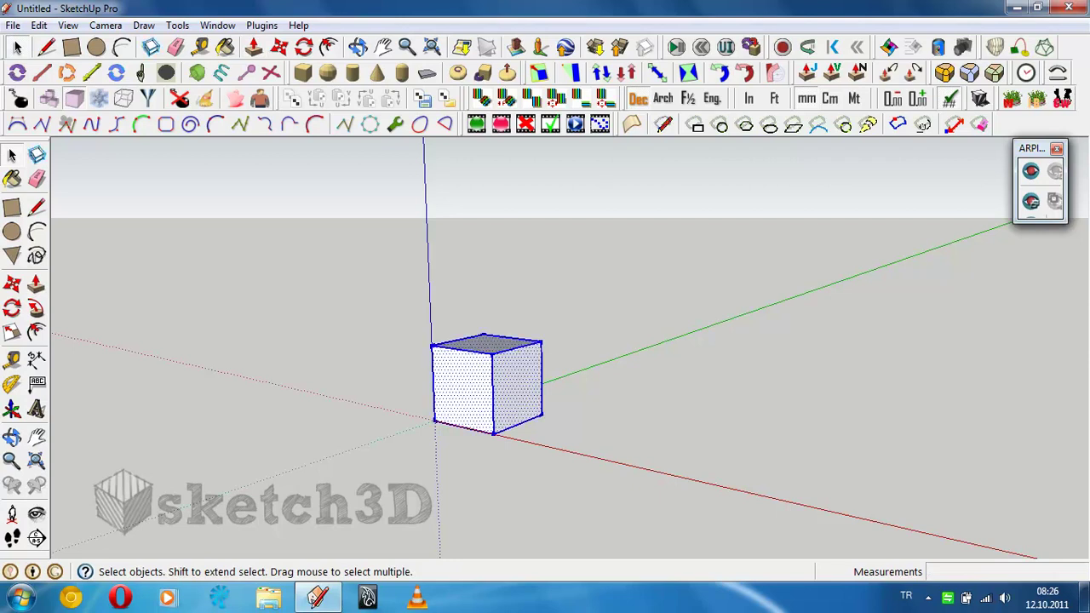
key(ctrl+g)
key(ctrl+t)
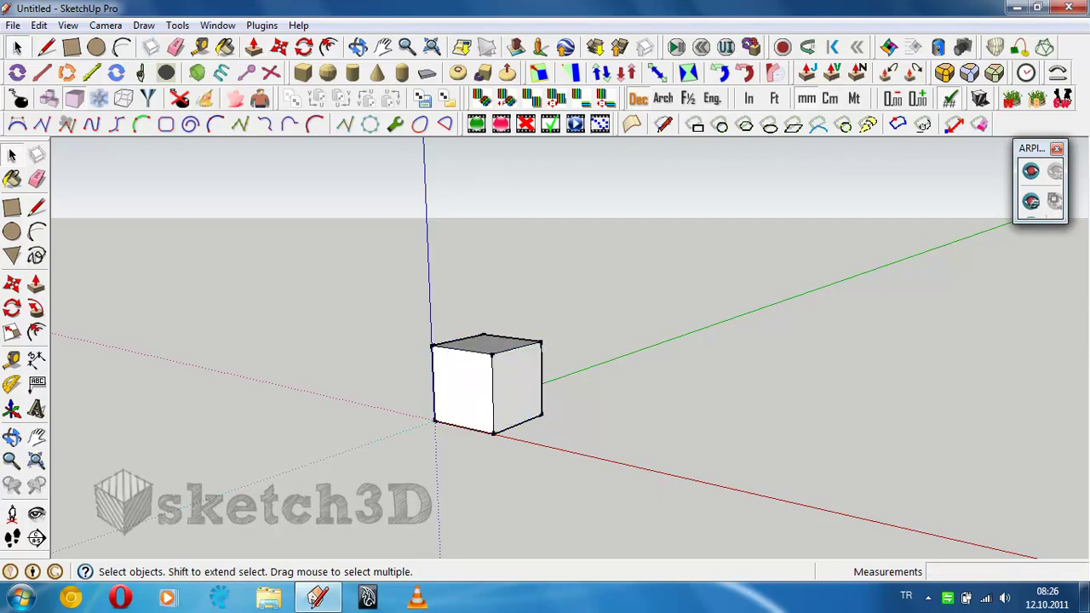
Draw a 500 mm radius circle centred on the cube's bottom corner
key(c)
mouse_move(494, 438)
middle_down()
mouse_move(530, 431)
mouse_move(511, 421)
middle_up()
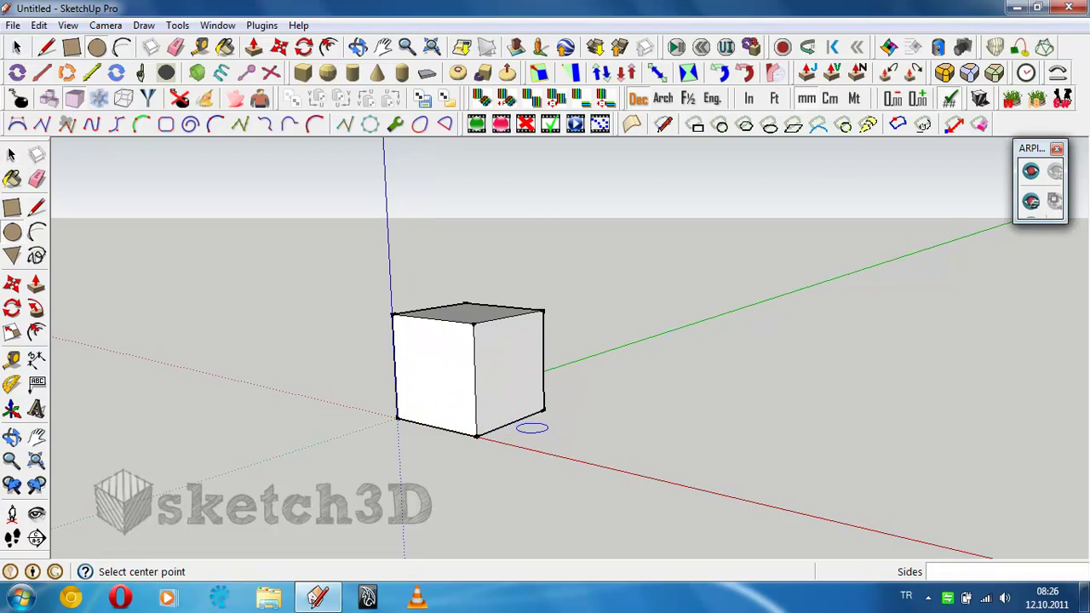
click(477, 436)
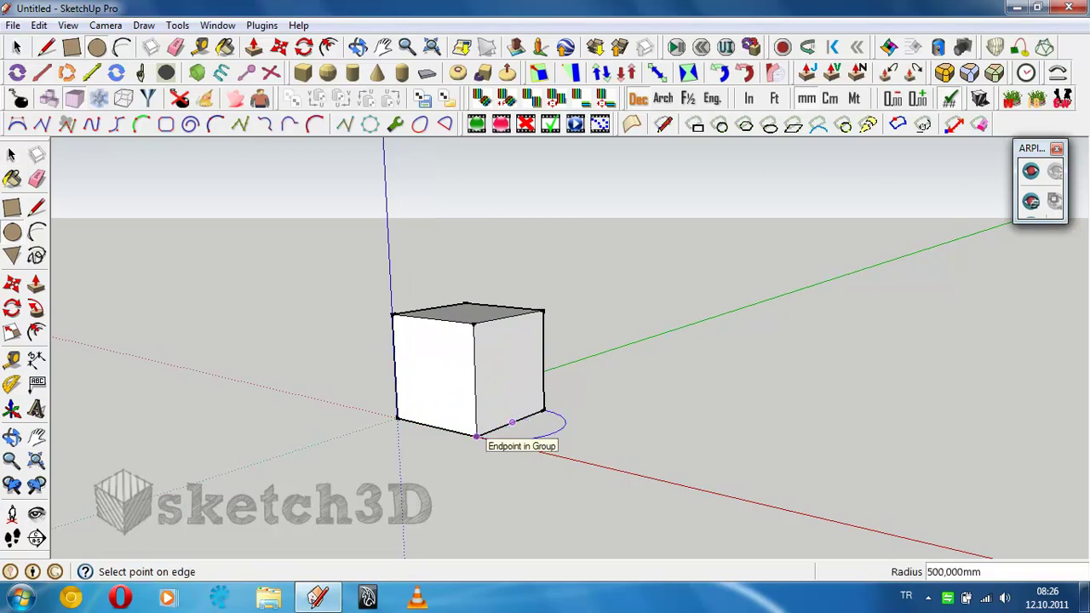
click(512, 422)
key(space)
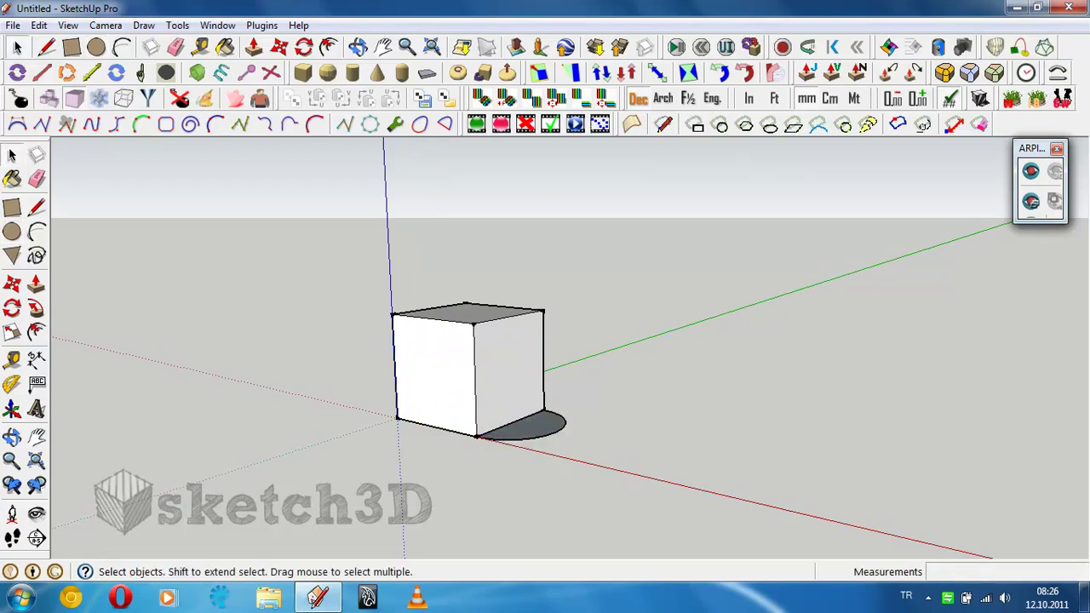
click(520, 425)
middle_drag(520, 426, 545, 392)
Move the disc 500 mm along the red axis
key(m)
click(554, 439)
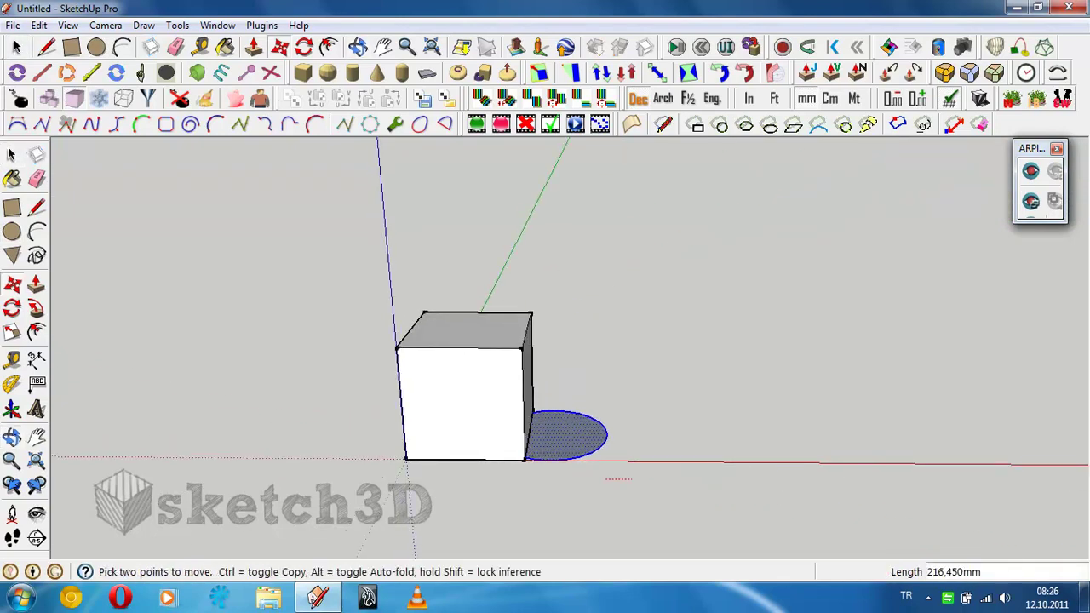
text(5)
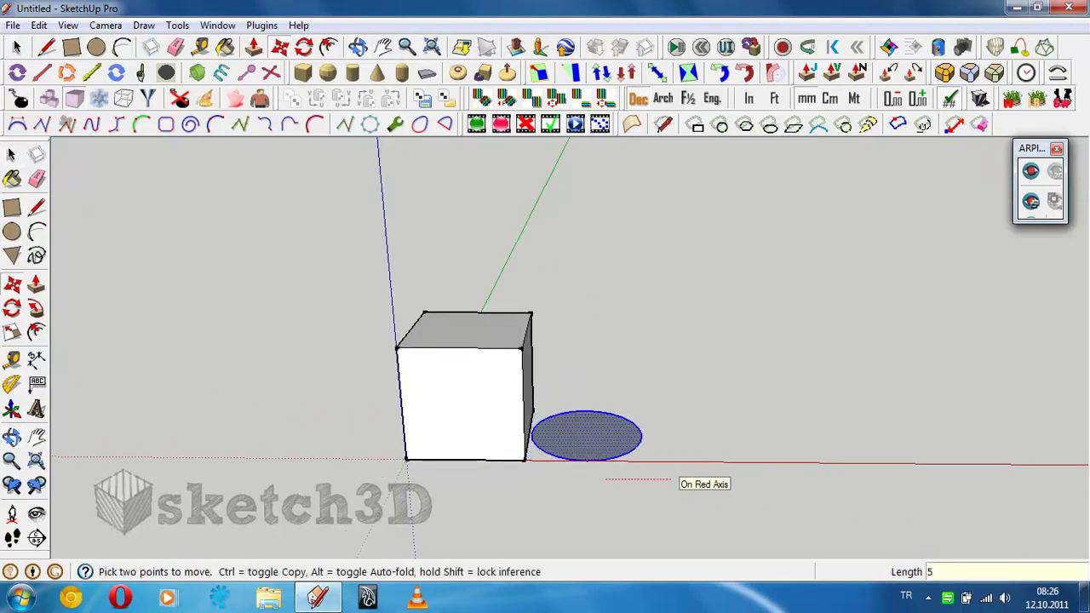
text(00)
key(Return)
key(space)
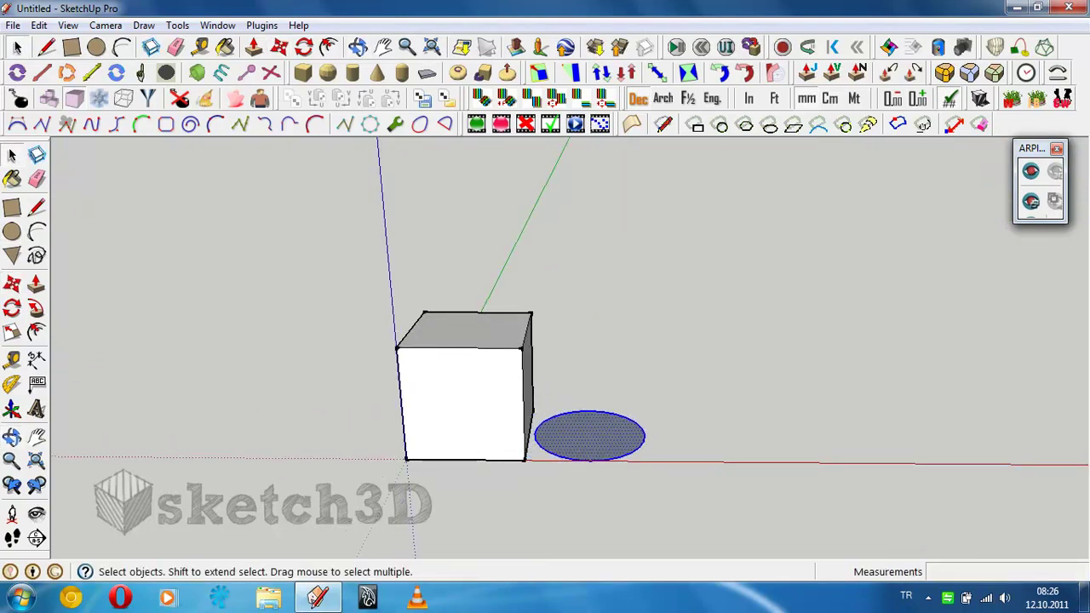
Extrude the disc 1000 mm into a cylinder and group it
key(p)
click(590, 436)
text(1000)
key(Return)
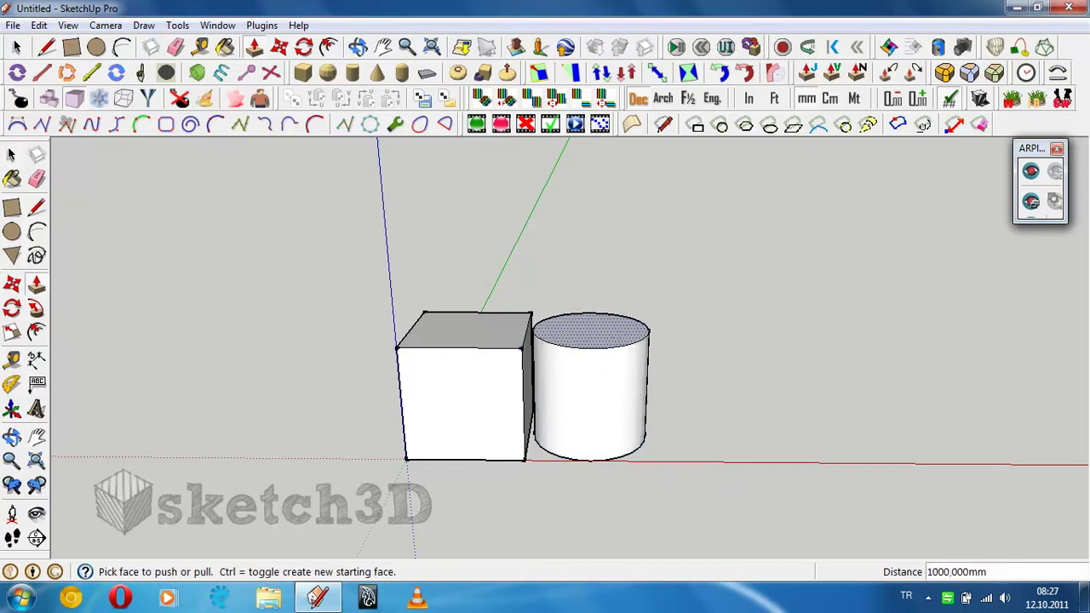
key(space)
triple_click(590, 391)
key(ctrl+g)
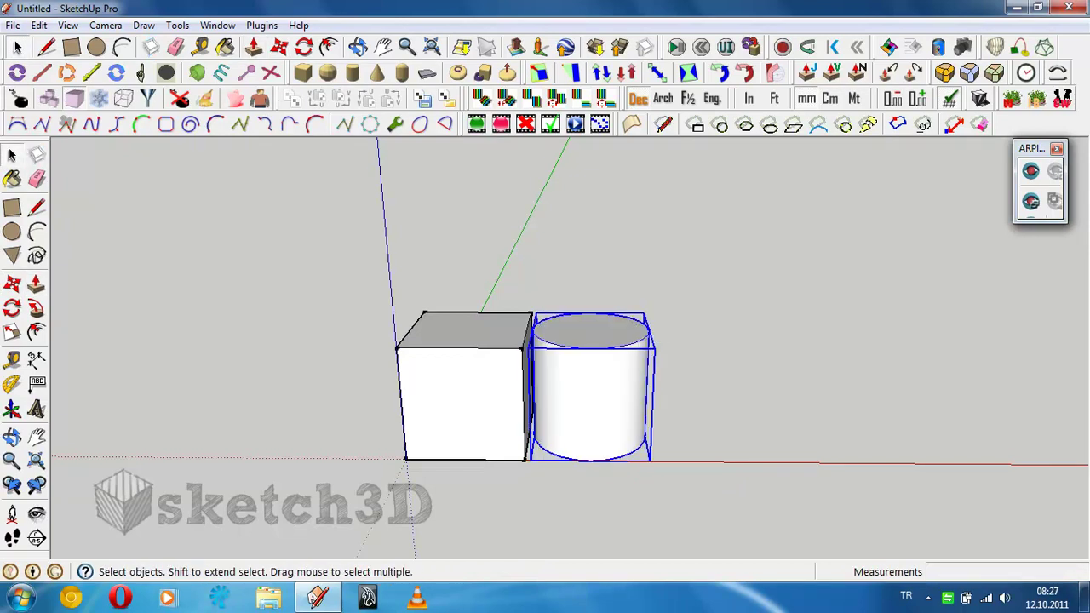
Move the cylinder a further 400 mm along the red axis
key(m)
click(584, 392)
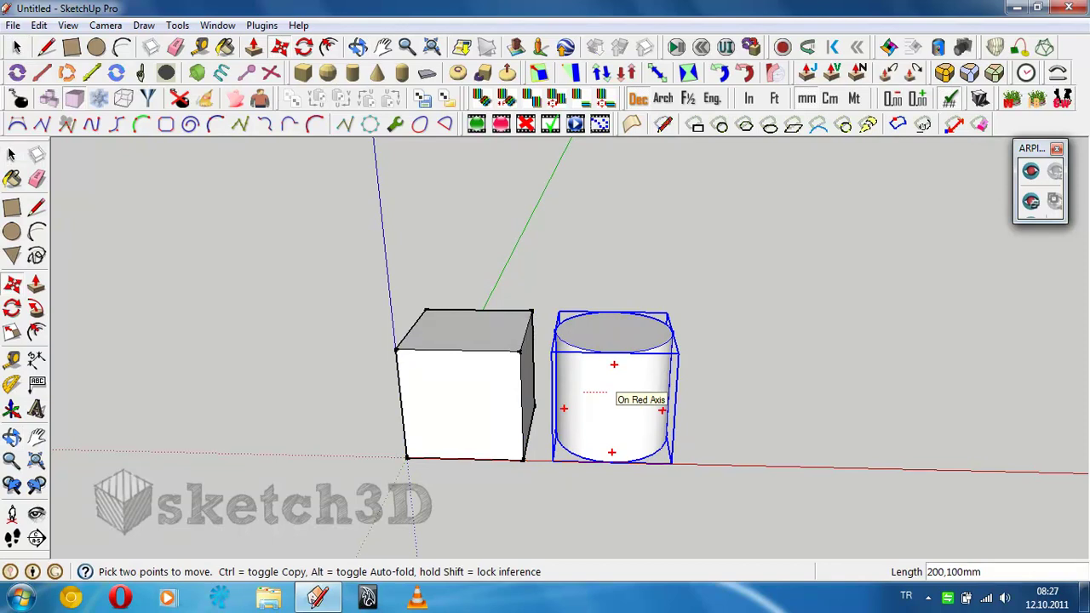
text(400)
key(Return)
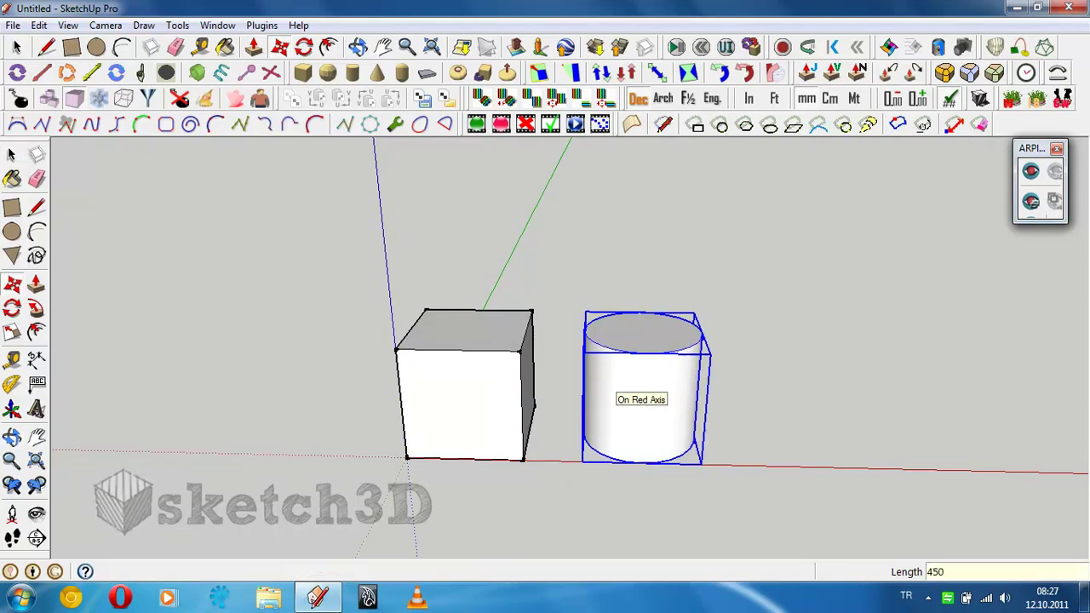
key(space)
mouse_move(545, 341)
middle_down()
mouse_move(630, 328)
mouse_move(494, 311)
mouse_move(431, 358)
middle_up()
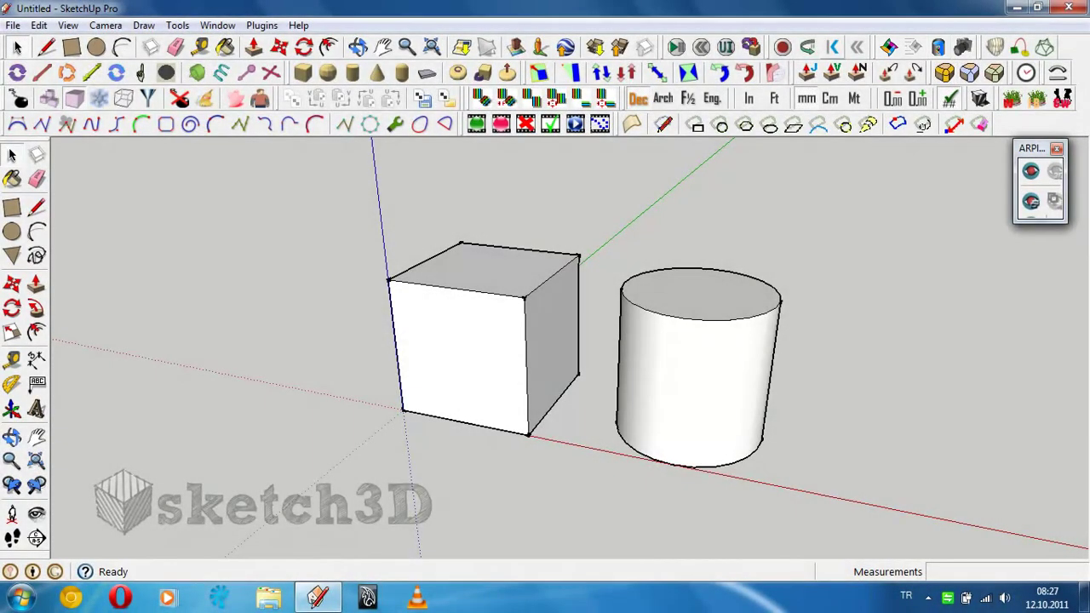
Enable and dock the SkIndigo toolbar, then render the scene with Indigo
click(68, 24)
mouse_move(120, 43)
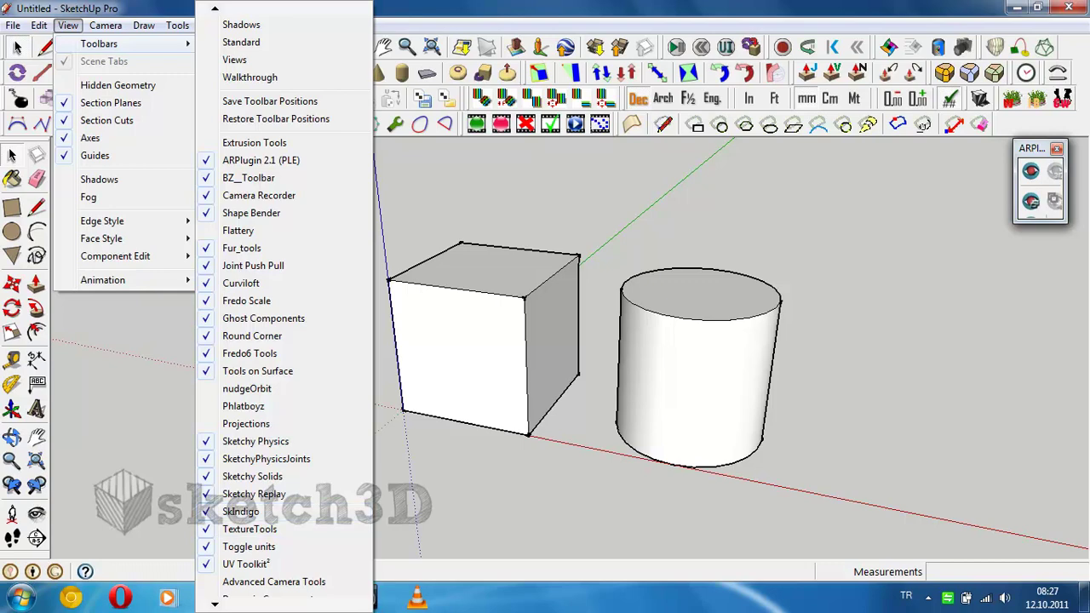
click(241, 511)
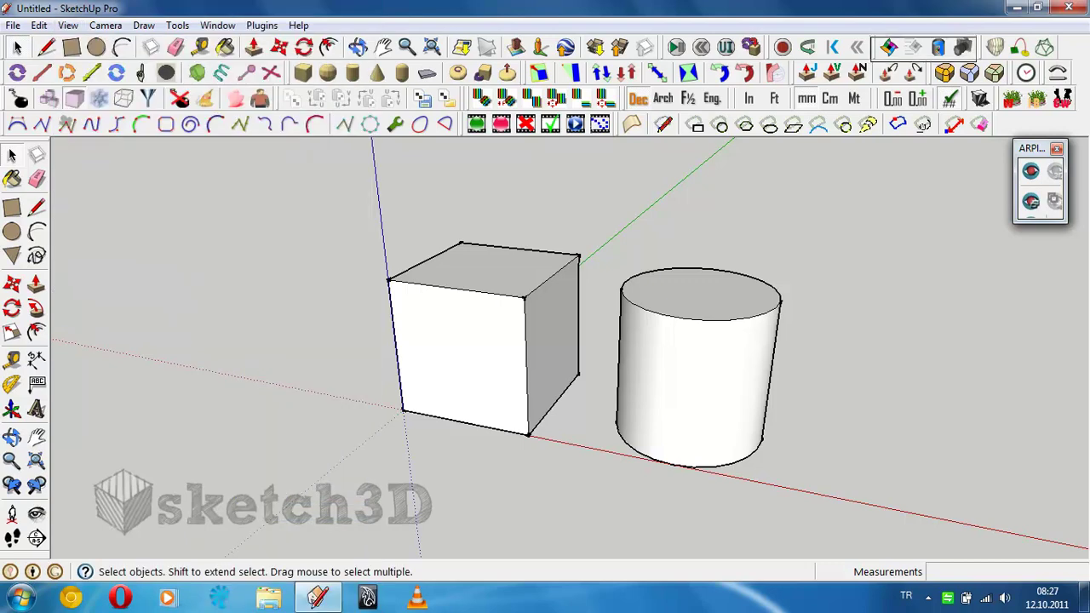
mouse_move(843, 148)
mouse_down()
mouse_move(862, 70)
mouse_move(890, 49)
mouse_up()
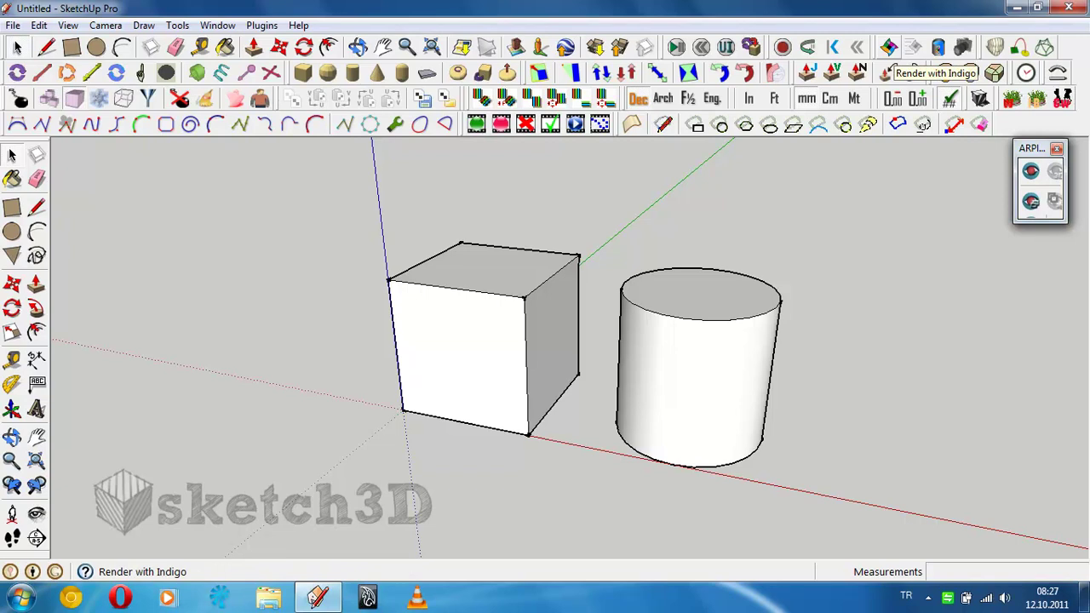
click(890, 48)
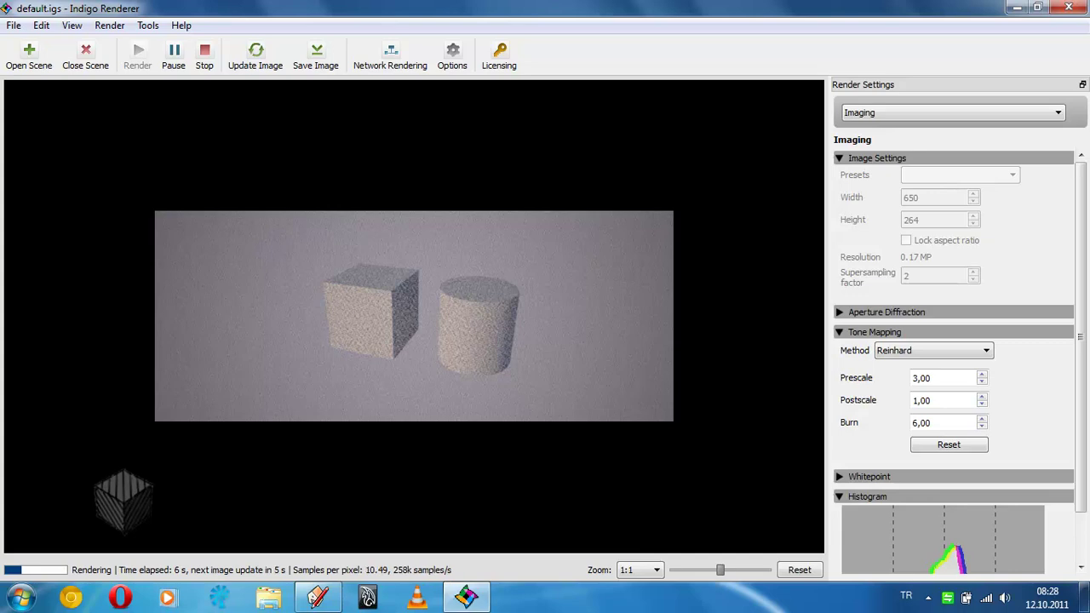
Stop the Indigo render at about 12 samples per pixel and close the renderer
click(204, 55)
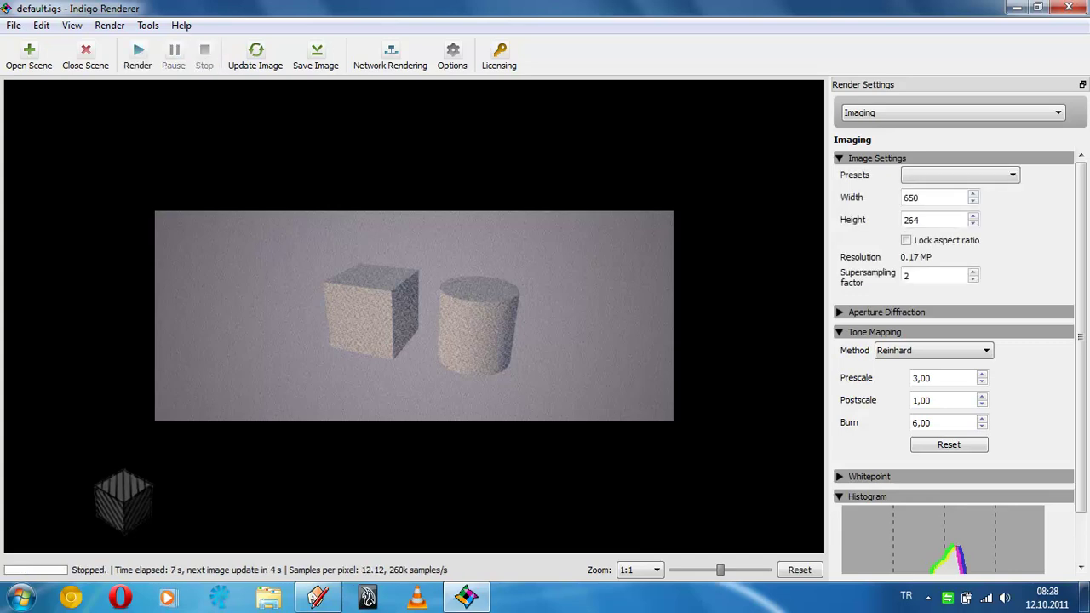
key(alt+F4)
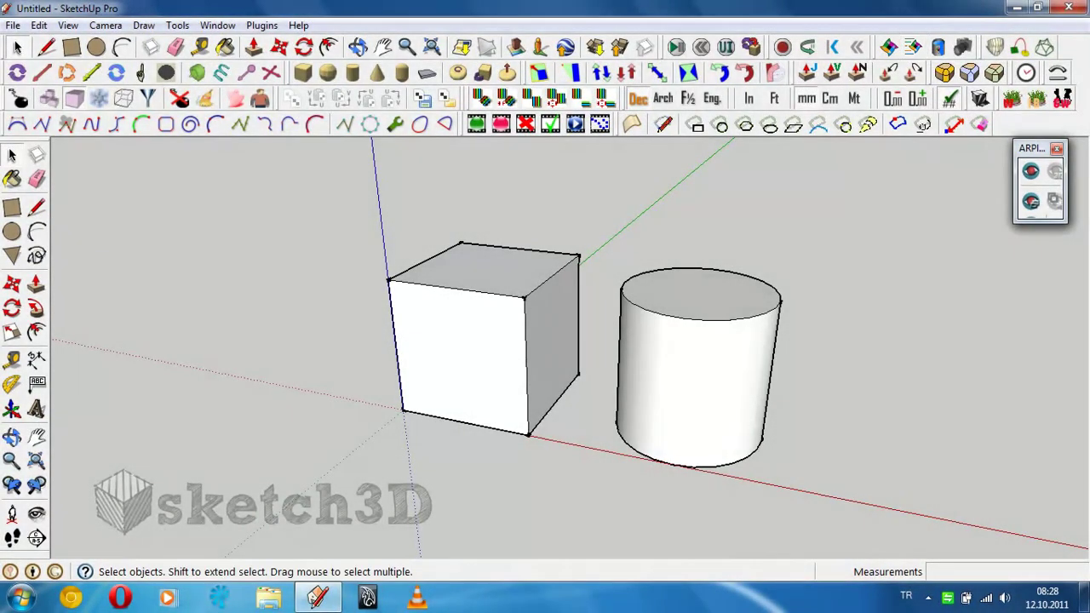
Orbit around the cube and cylinder, ending on a corner view of the box
key(o)
mouse_move(545, 341)
mouse_down()
mouse_move(511, 324)
mouse_move(473, 324)
mouse_up()
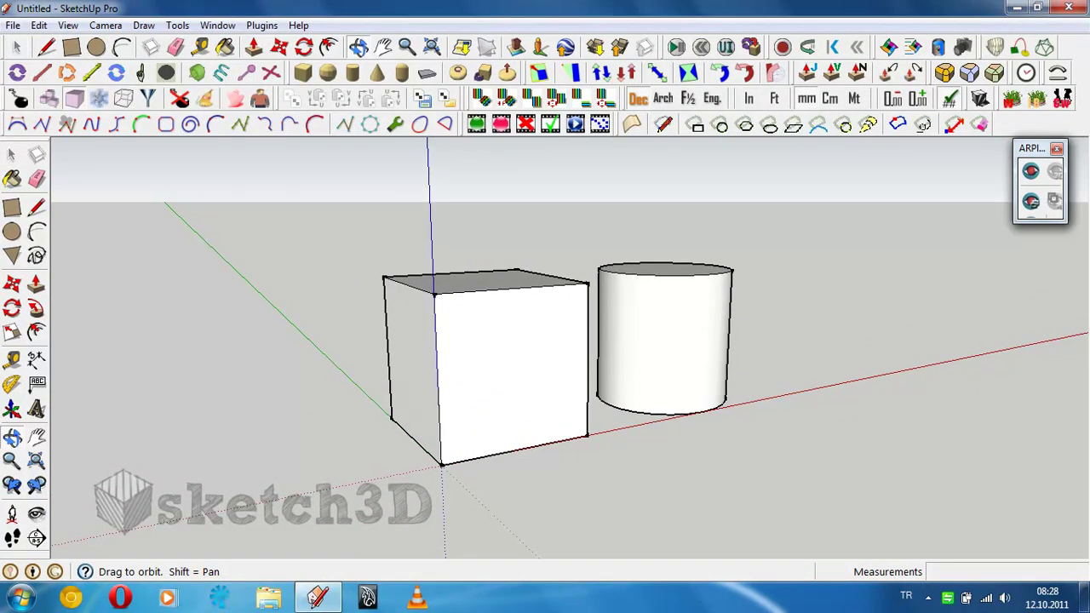
drag(473, 324, 439, 324)
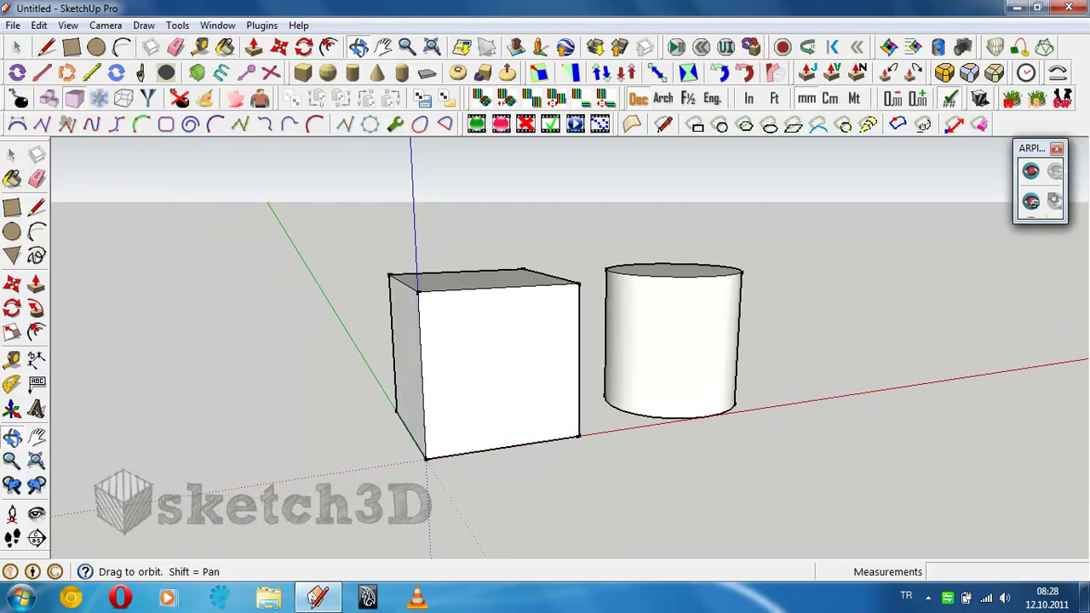
middle_drag(545, 340, 477, 340)
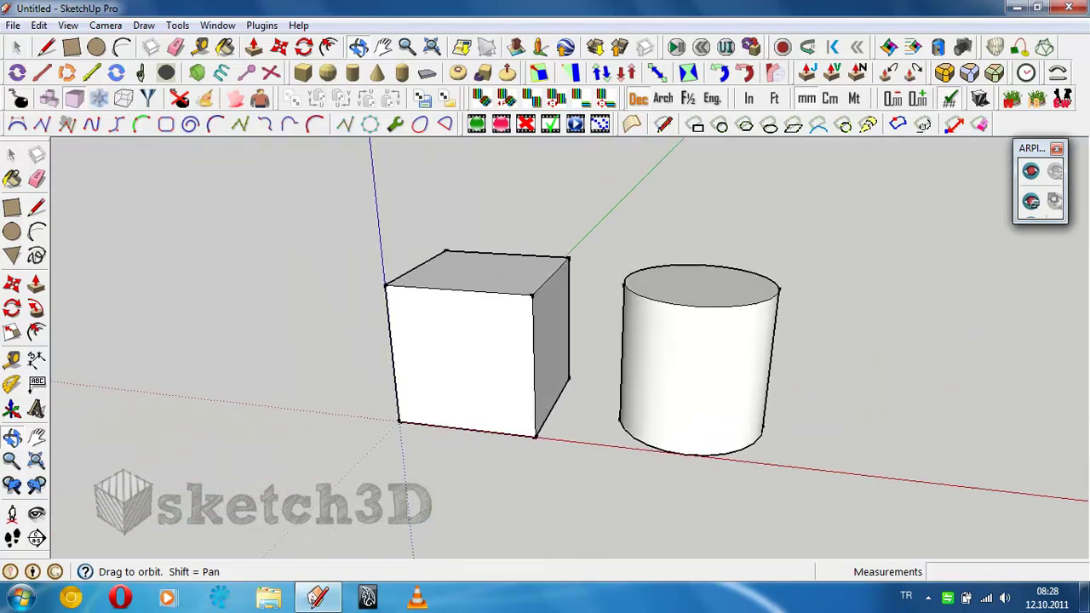
drag(545, 341, 545, 408)
key(space)
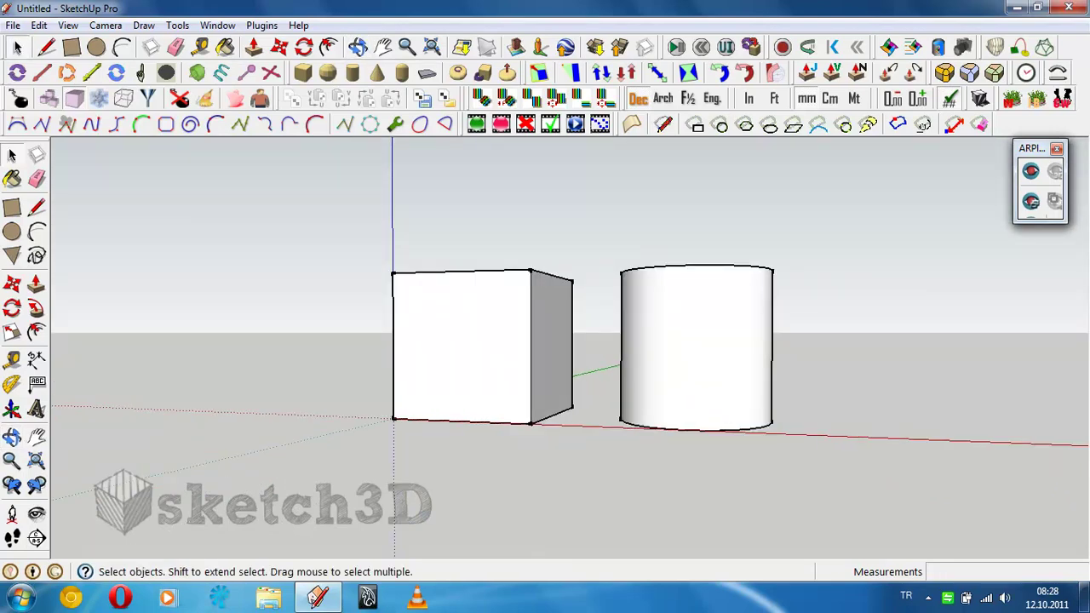
middle_drag(545, 358, 511, 323)
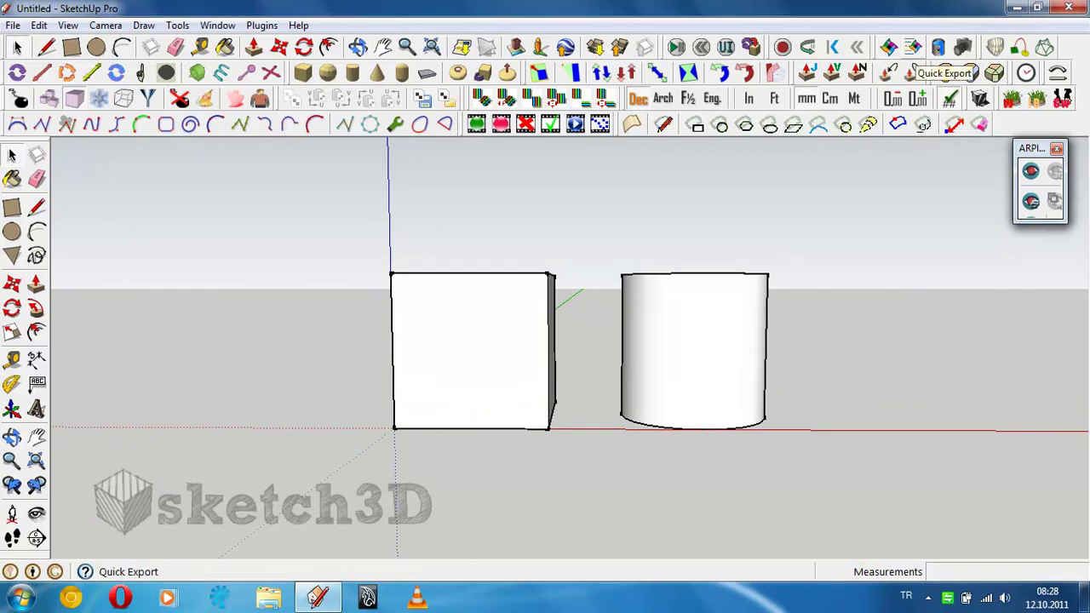
middle_drag(545, 341, 468, 374)
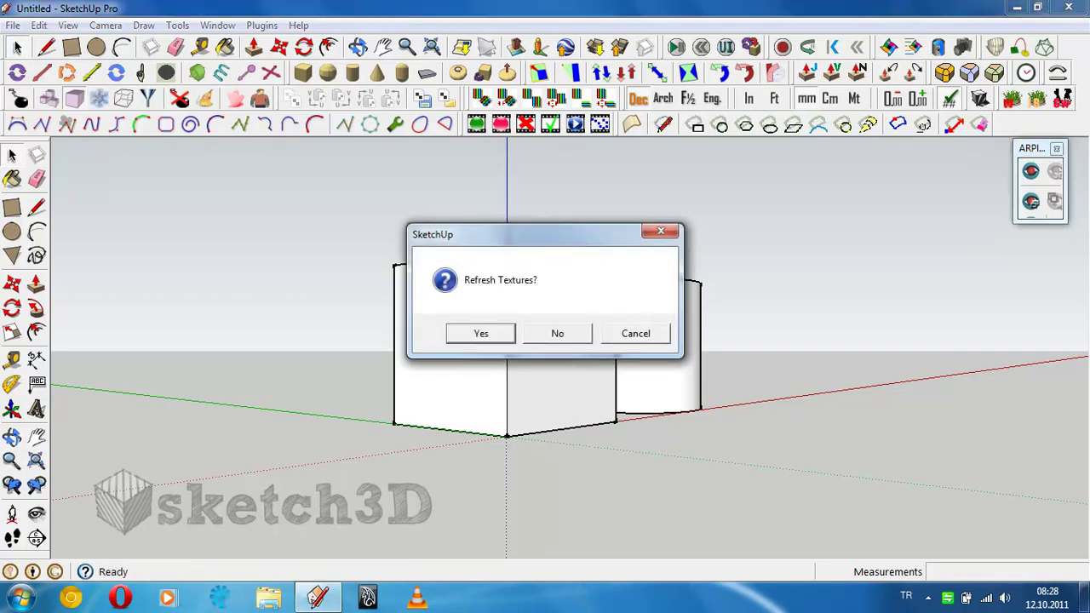
Render the corner view in Indigo without refreshing textures, then stop and close the renderer
click(557, 333)
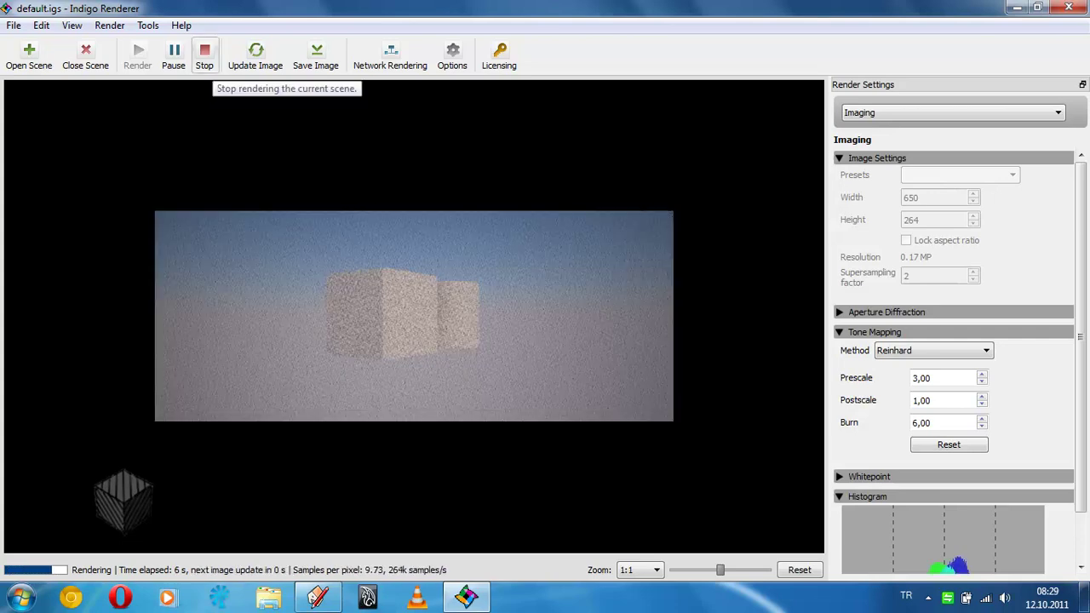
click(204, 56)
click(1069, 8)
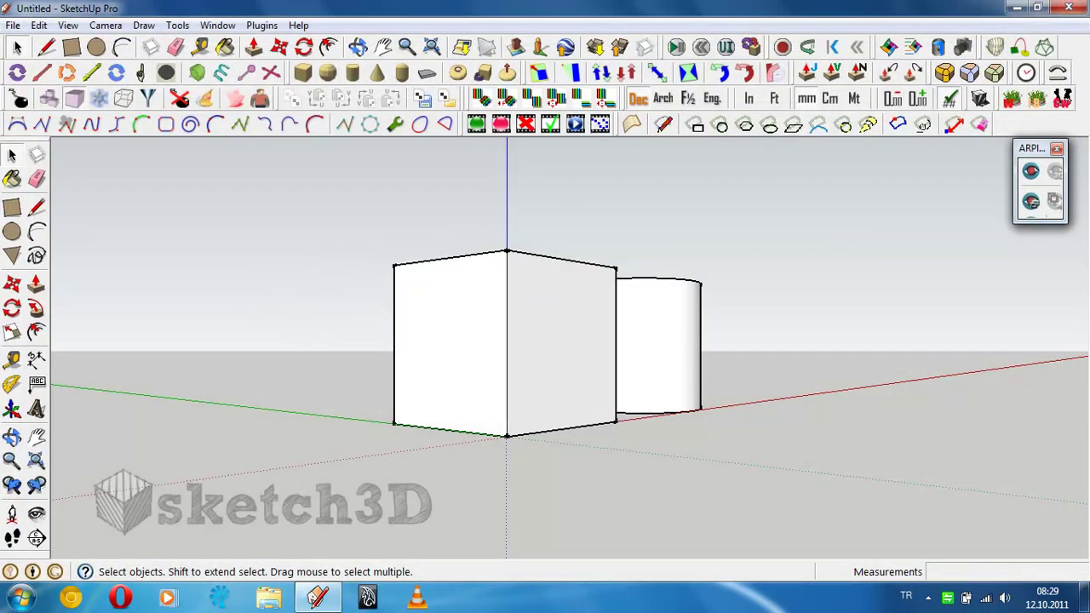
Slide the cylinder left partly into the cube and send the scene to Indigo again
middle_drag(545, 341, 511, 281)
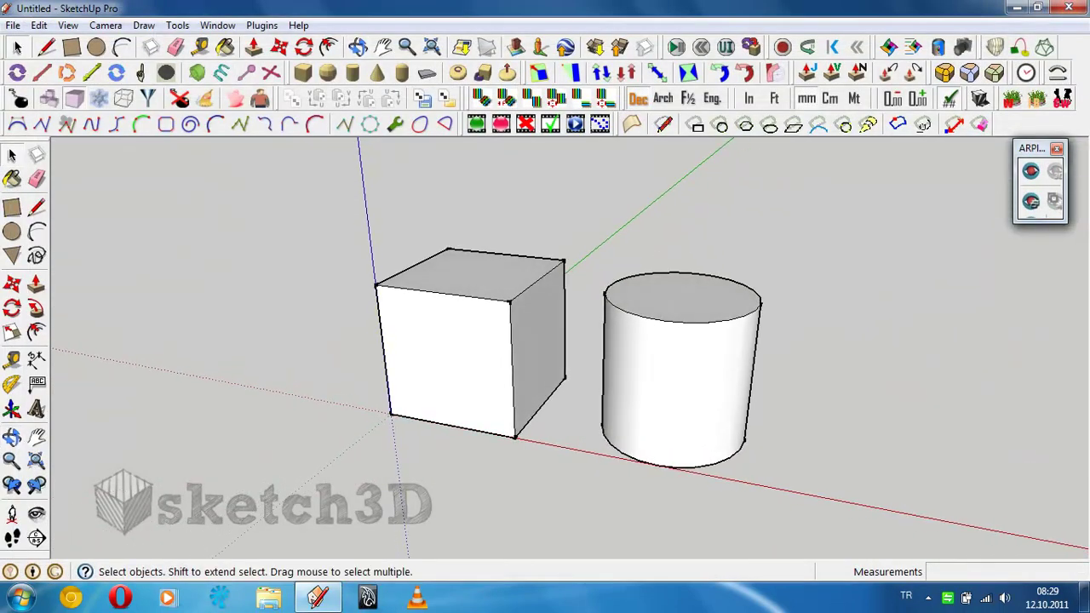
middle_drag(545, 341, 528, 332)
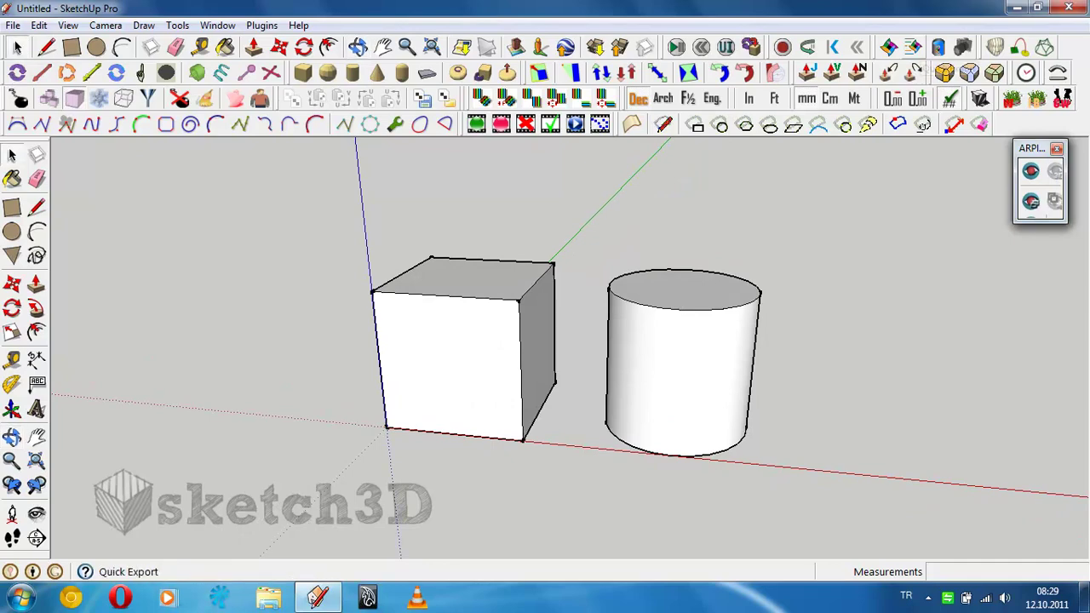
mouse_move(545, 341)
middle_down()
mouse_move(511, 323)
mouse_move(477, 341)
mouse_move(426, 340)
mouse_move(511, 341)
mouse_move(460, 341)
middle_up()
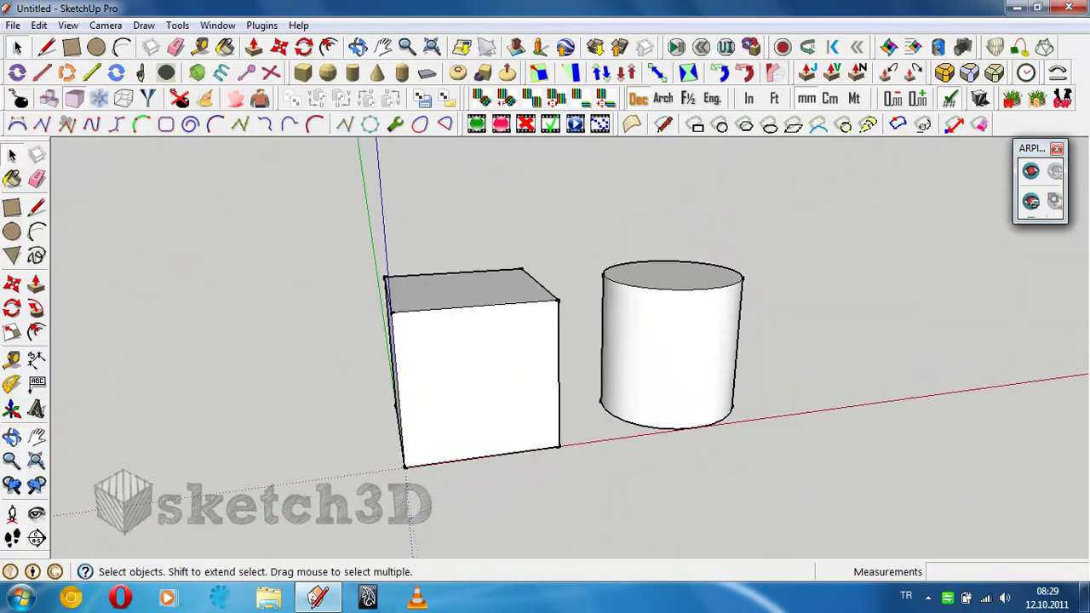
middle_drag(545, 340, 511, 340)
click(681, 375)
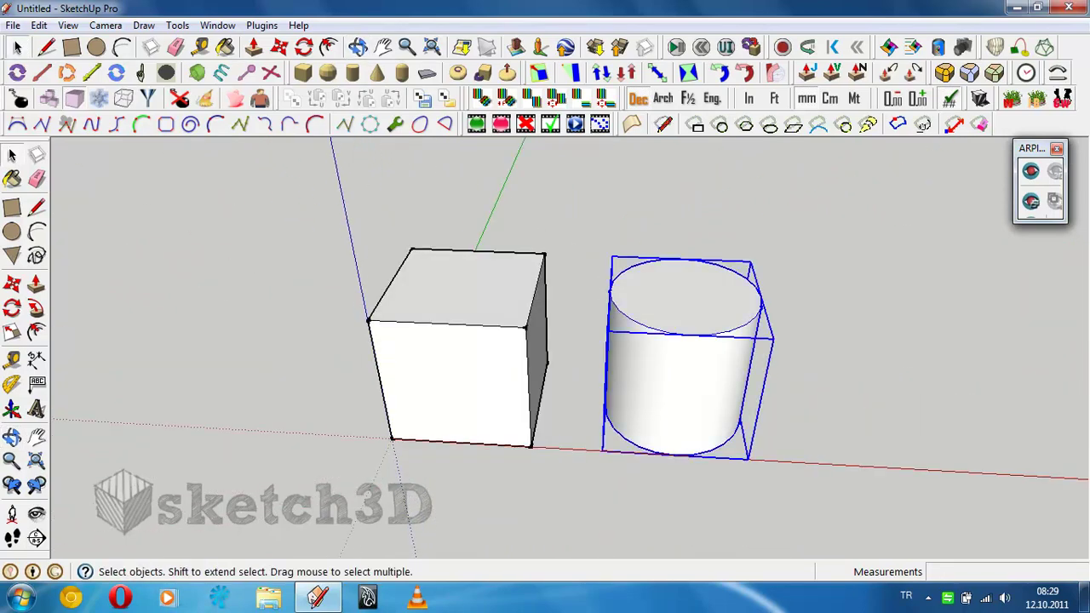
key(m)
drag(690, 375, 566, 374)
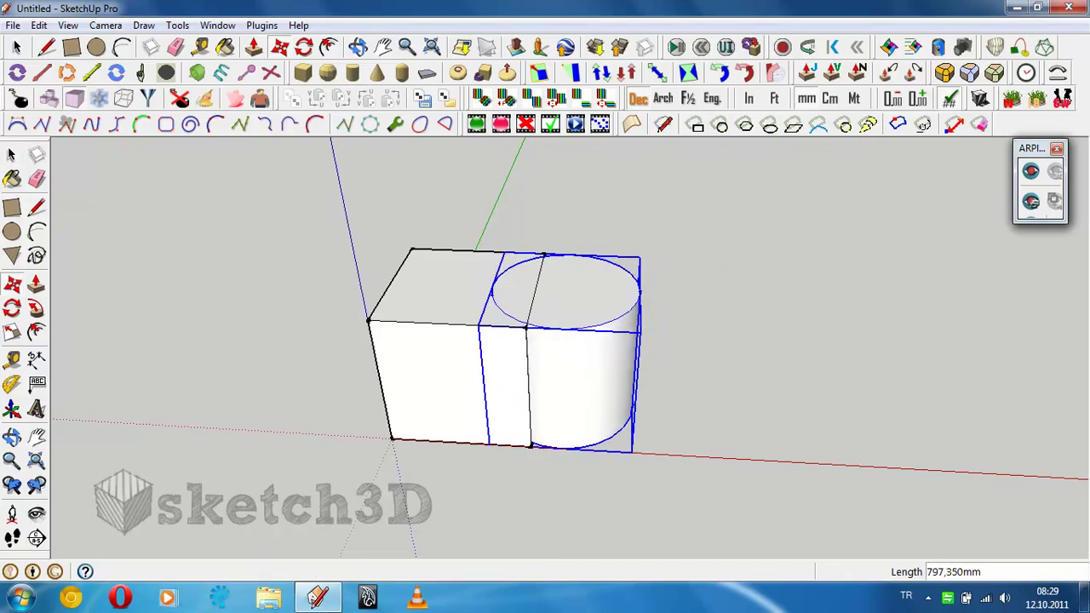
key(space)
key(ctrl+t)
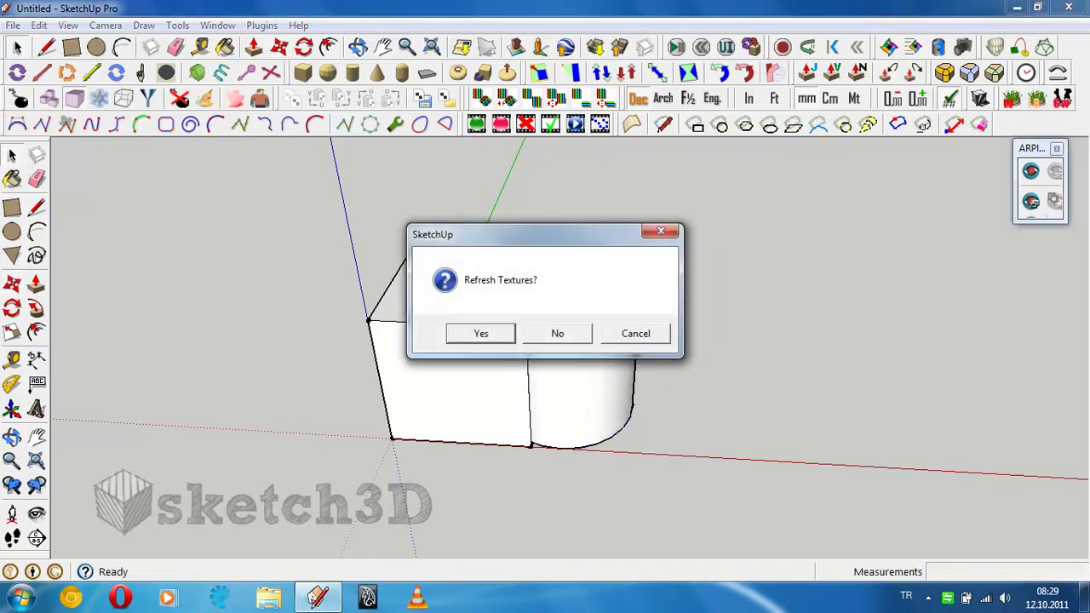
Refresh textures, let Indigo render the overlapping shapes, then stop and close it
key(Return)
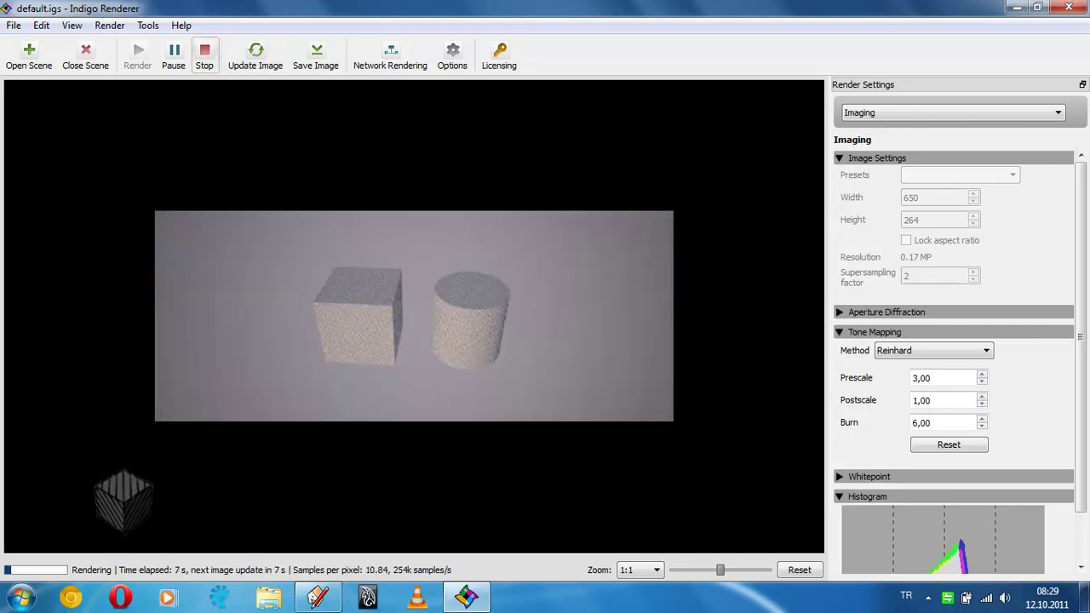
click(204, 51)
click(1069, 8)
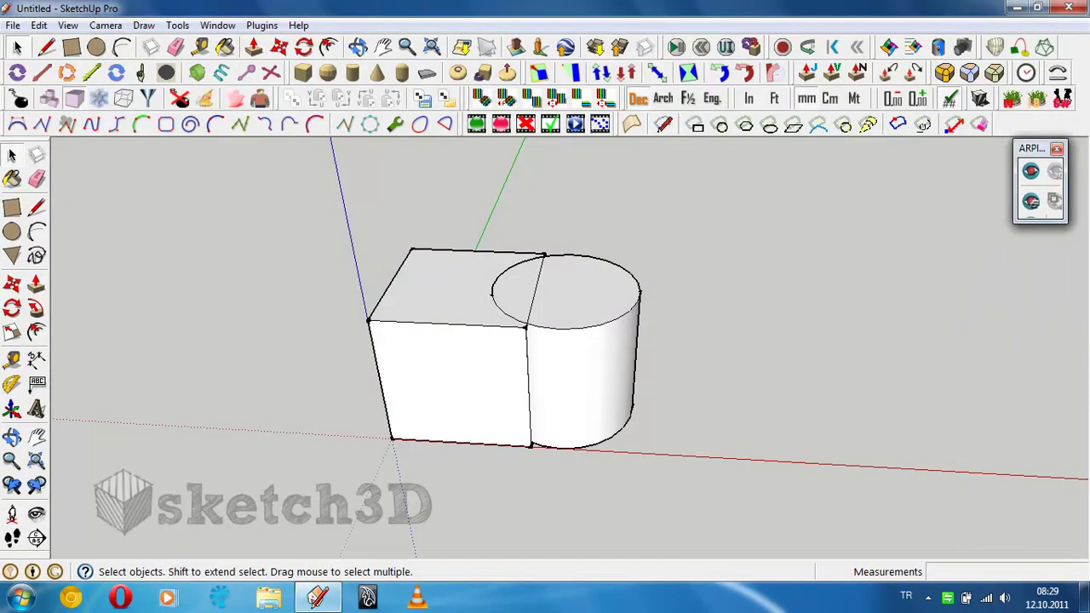
Undo the cylinder move and paint the cube red with Color_A01
key(ctrl+z)
middle_drag(545, 341, 610, 359)
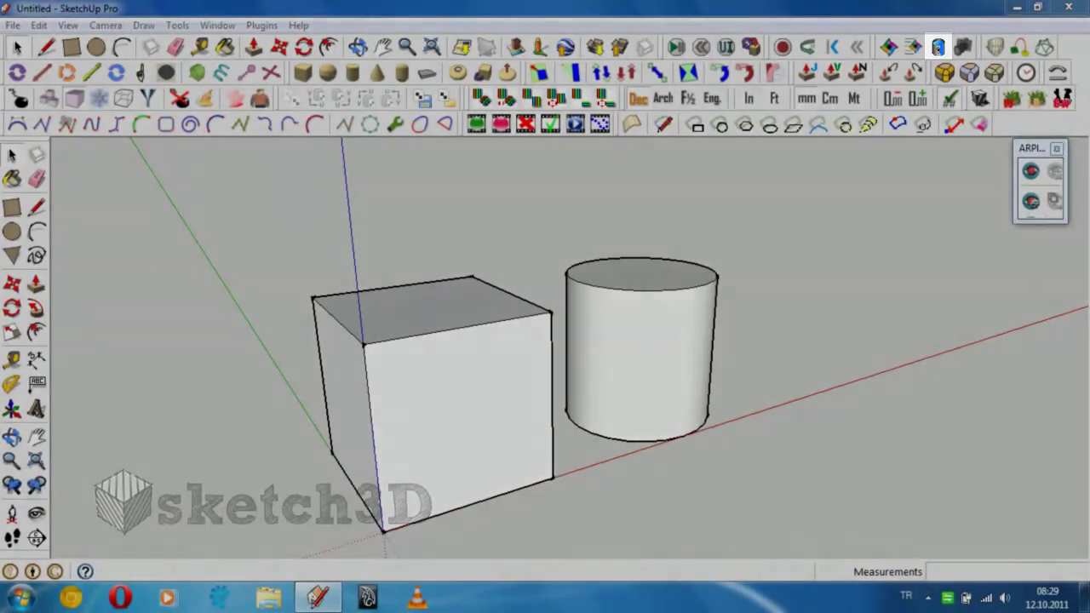
key(b)
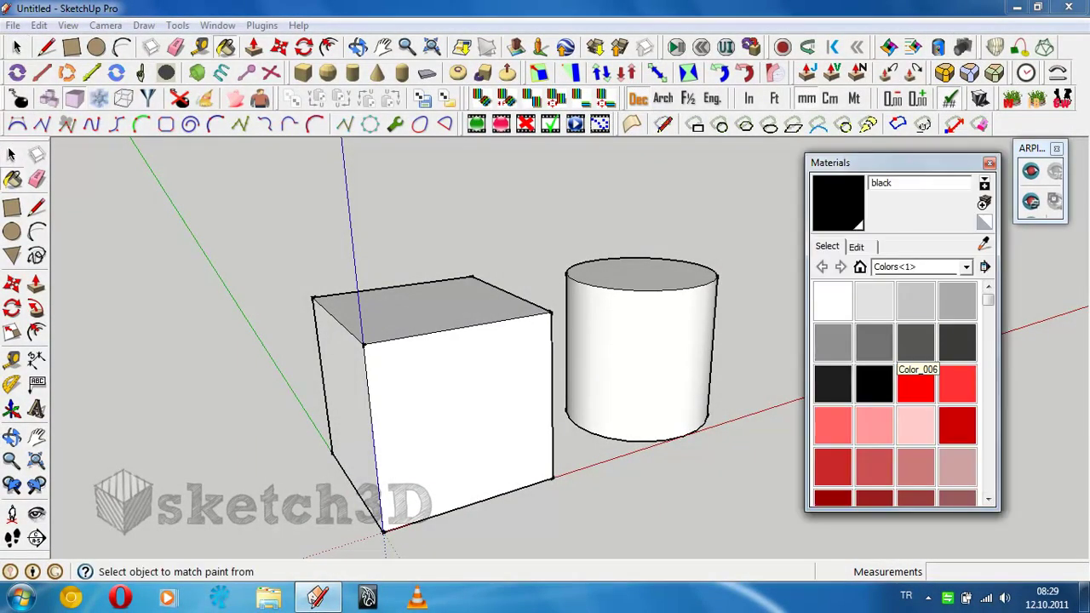
click(915, 385)
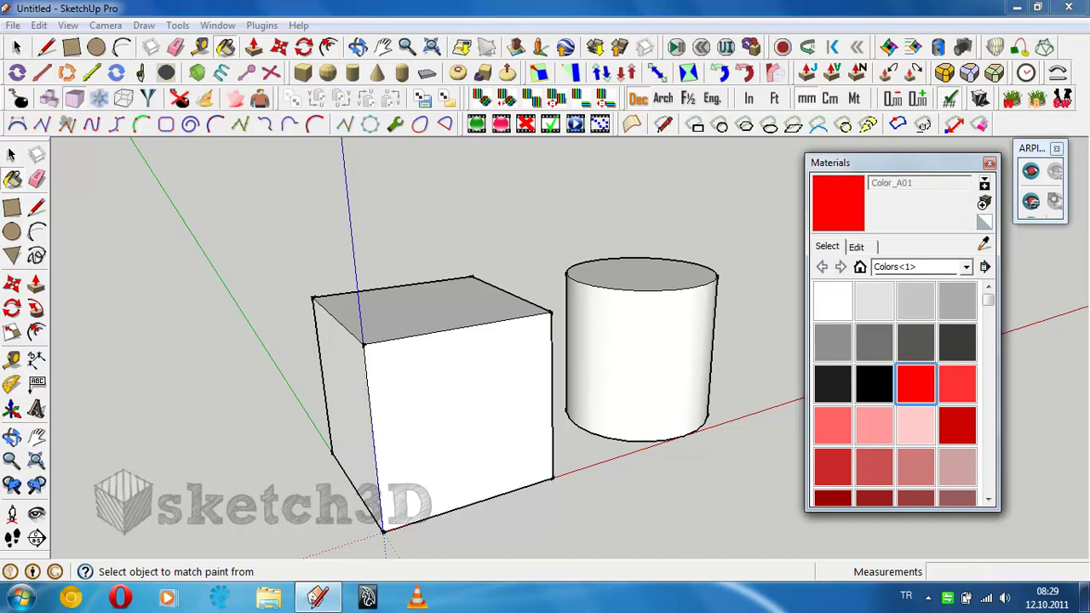
click(460, 409)
Paint the cylinder orange with Color_B02 and close the materials panel
middle_drag(477, 409, 511, 400)
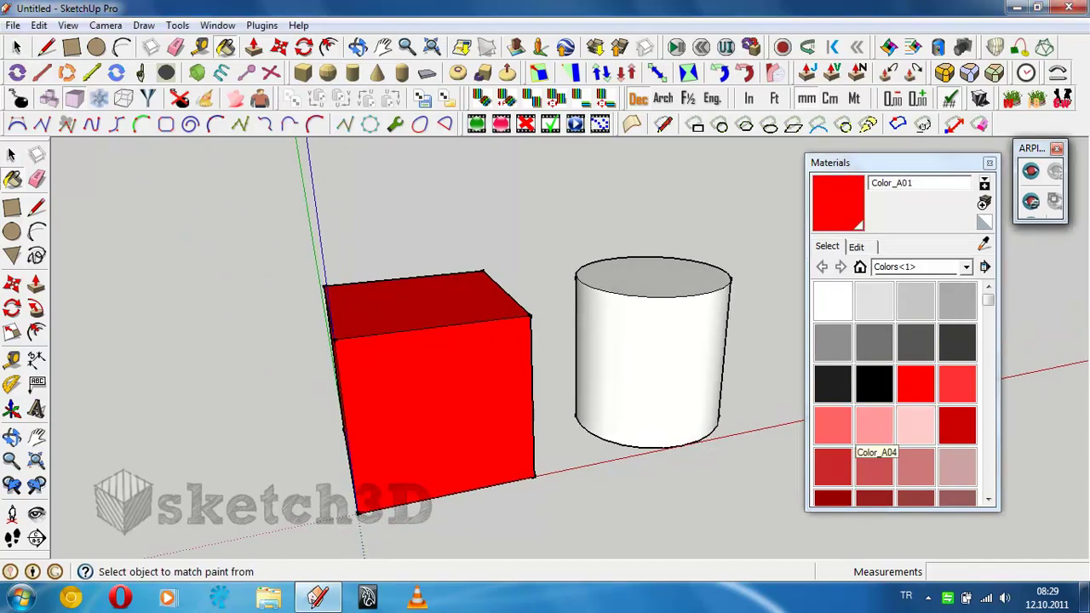
scroll(916, 375, down, 3)
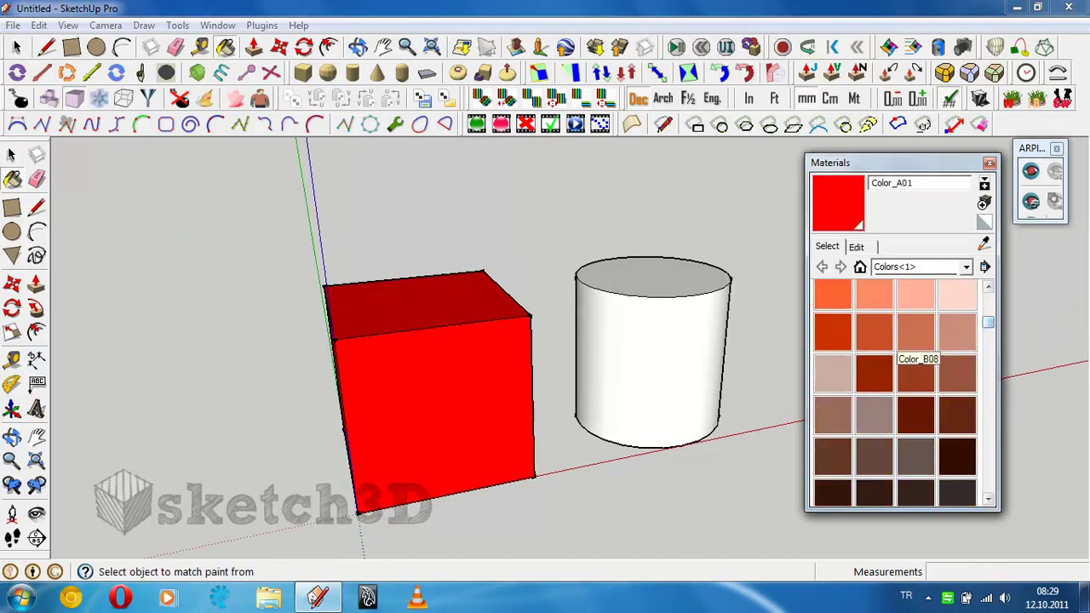
click(832, 294)
click(652, 358)
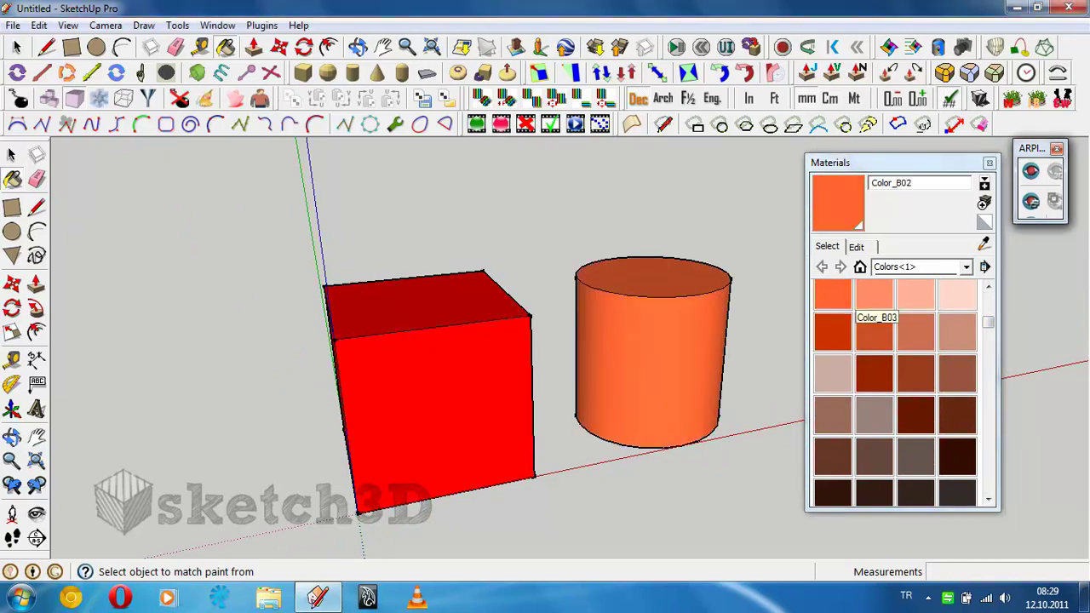
click(989, 162)
Sample the cube's Color_A01 material and open it in the SkIndigo Material Editor
key(space)
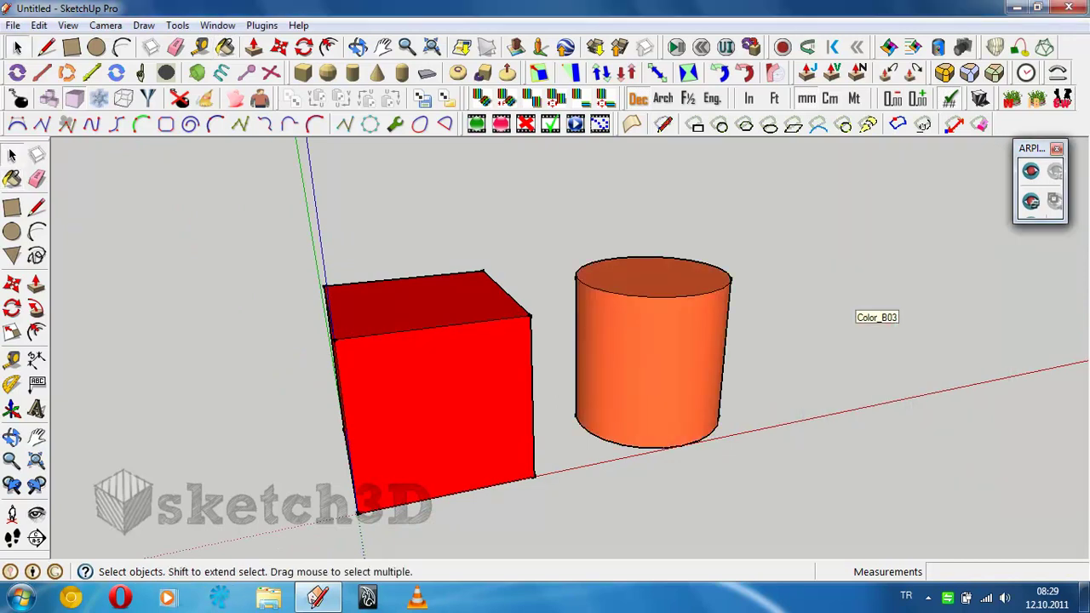
click(434, 391)
key(b)
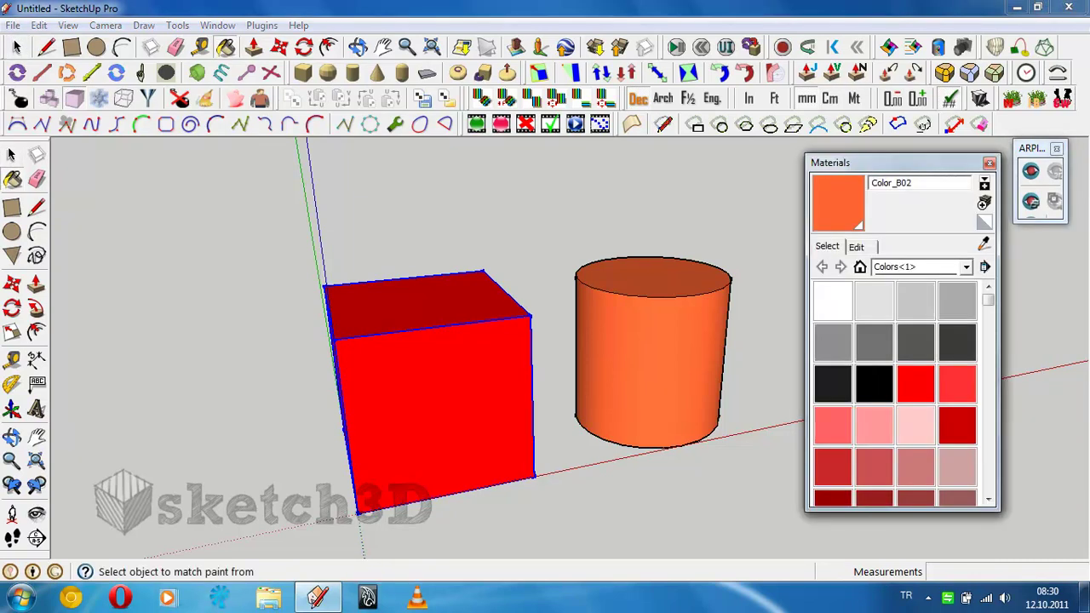
alt+click(434, 392)
key(space)
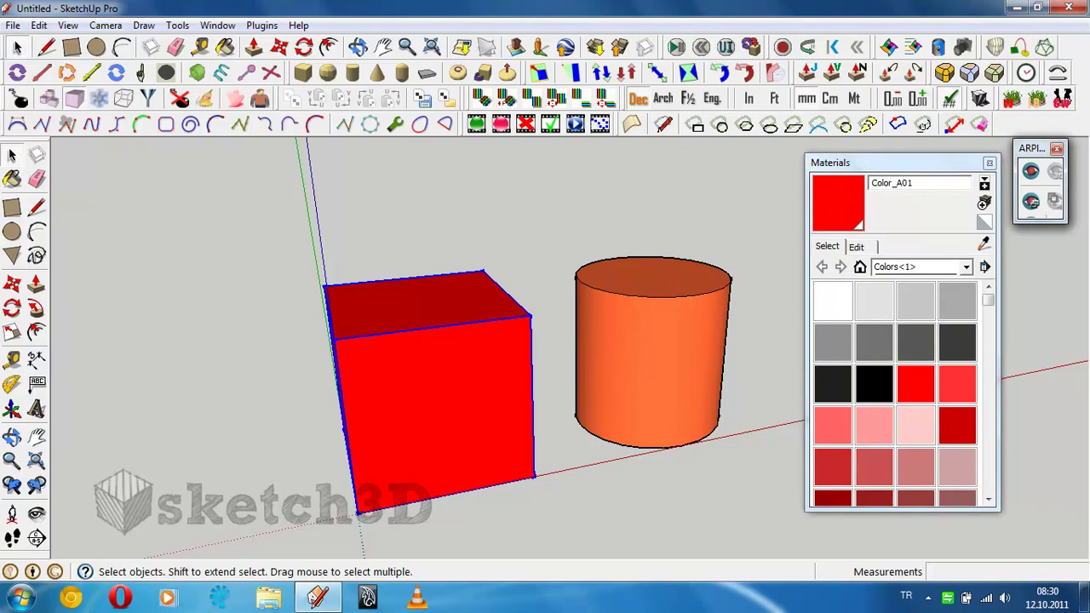
click(939, 47)
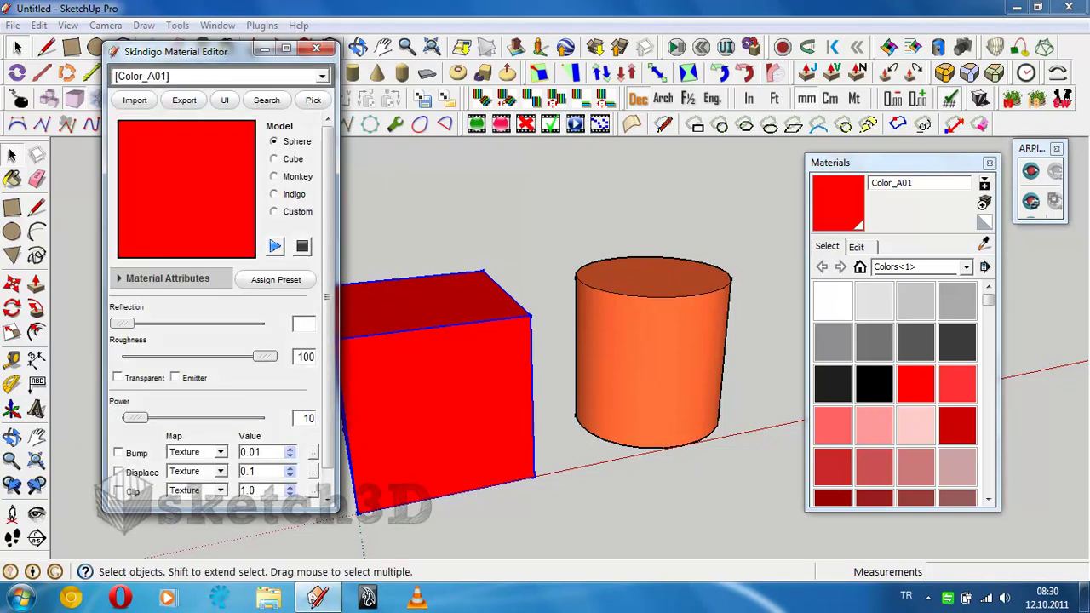
Set the red Color_A01 material's reflection to 50 in the SkIndigo Material Editor
click(322, 76)
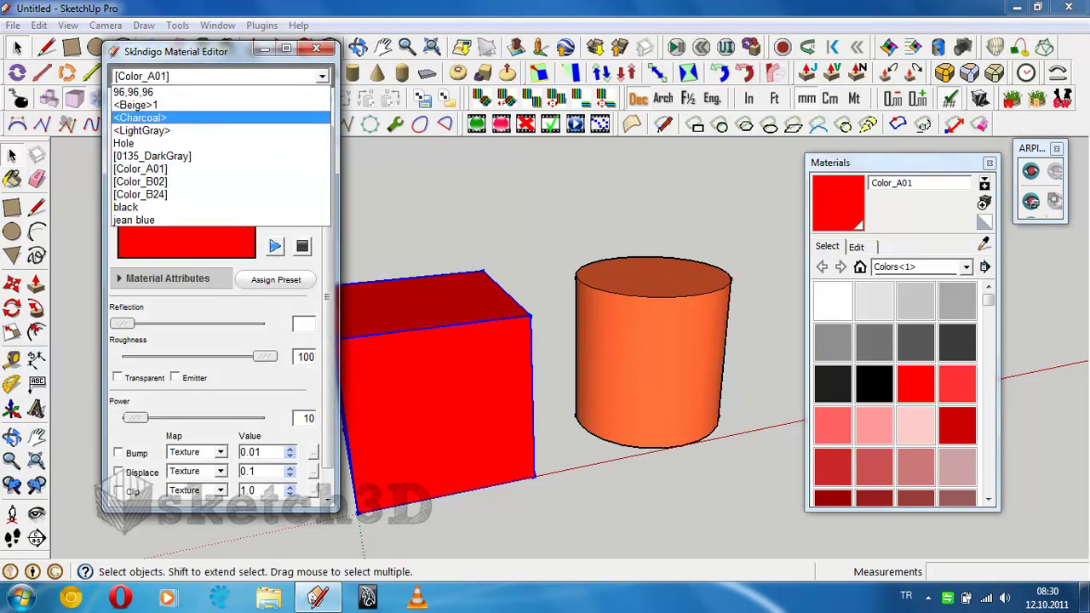
key(Escape)
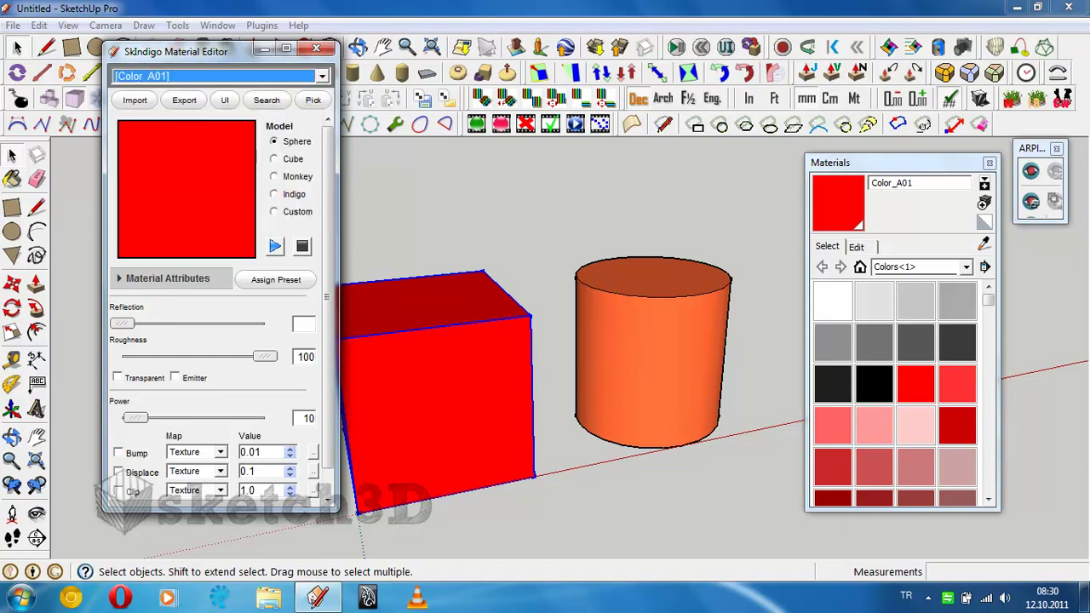
scroll(221, 290, down, 1)
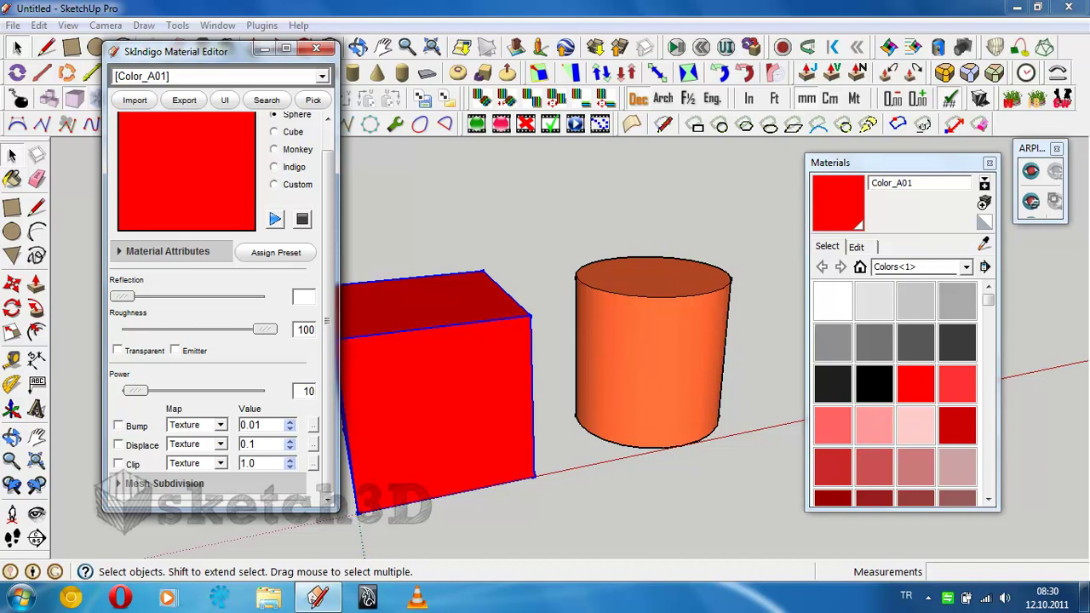
drag(121, 296, 265, 296)
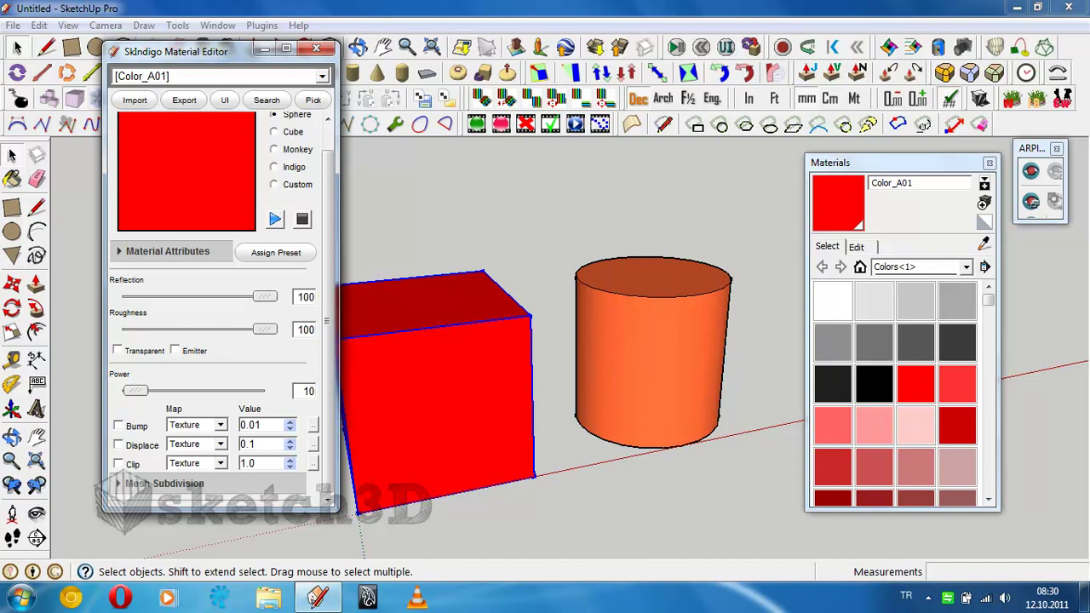
drag(265, 296, 193, 296)
Orbit and zoom in on the red cube
mouse_move(546, 341)
middle_down()
mouse_move(588, 345)
mouse_move(571, 357)
middle_up()
scroll(545, 358, up, 3)
scroll(545, 358, up, 1)
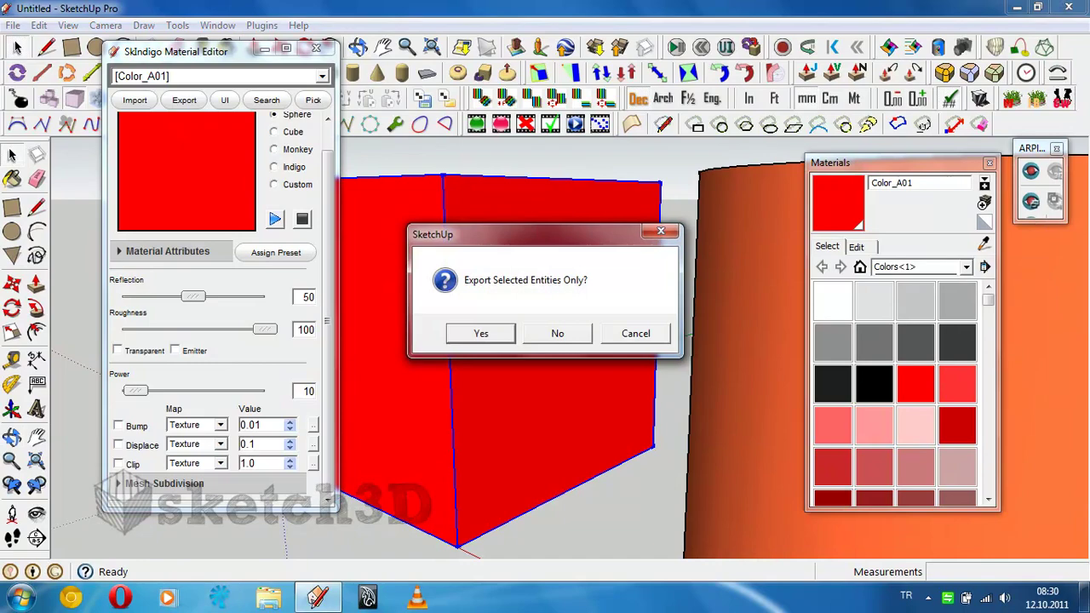
Render the cube and cylinder, stop at about 18.5 samples per pixel, and close Indigo
key(Return)
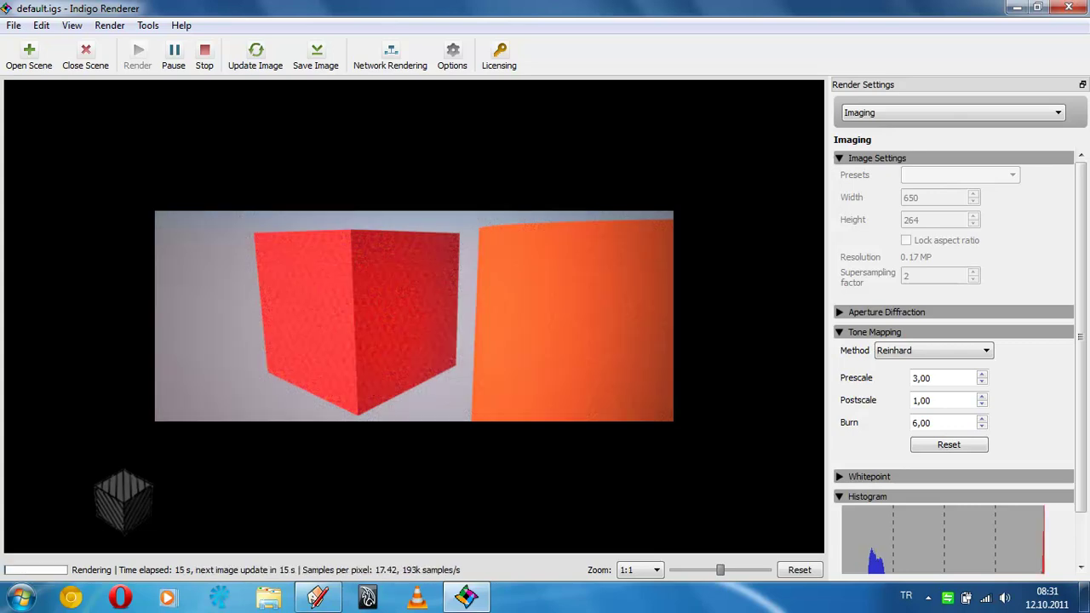
click(204, 53)
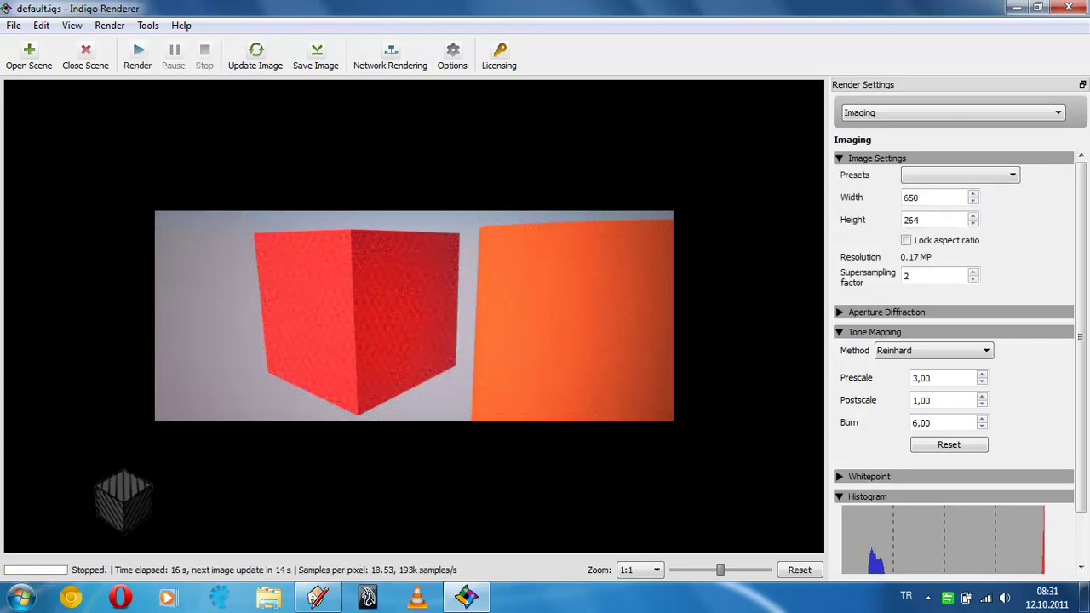
click(1069, 7)
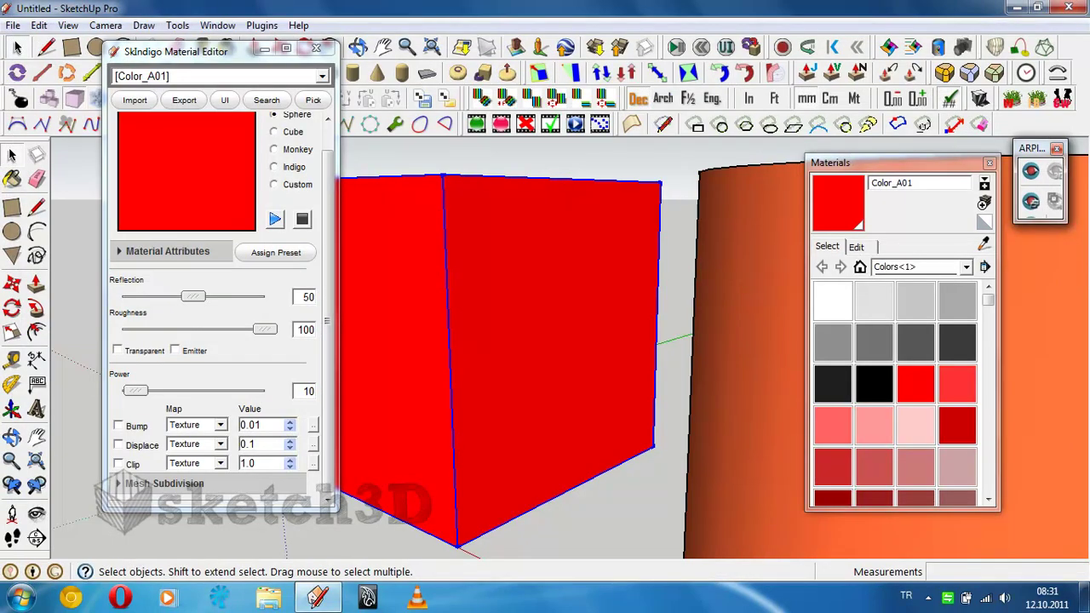
Drop Color_A01's roughness to 0 and run a brief Indigo render
drag(265, 328, 122, 329)
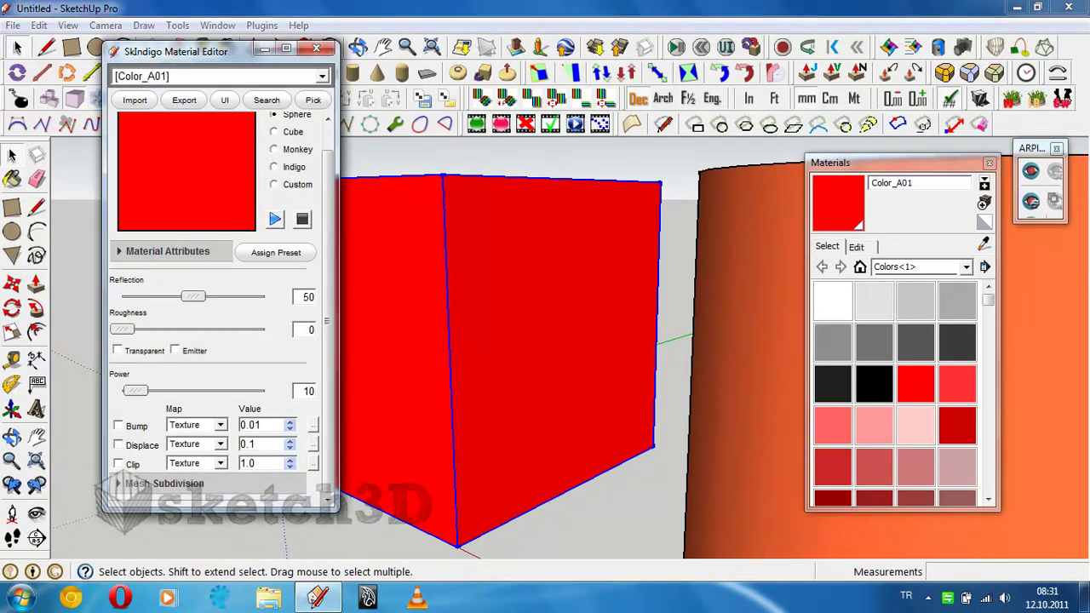
click(890, 47)
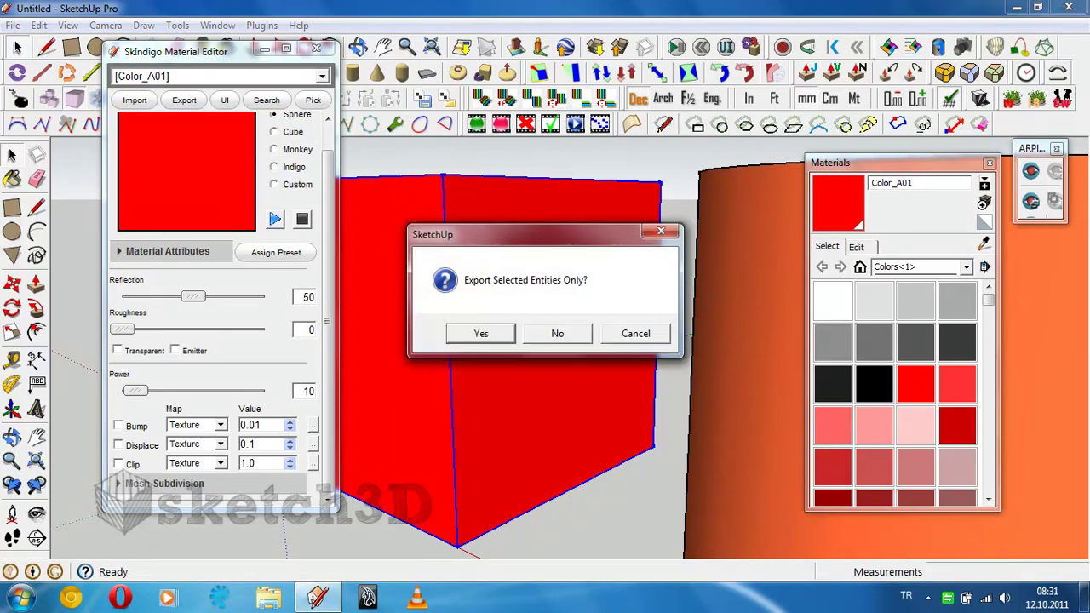
key(Return)
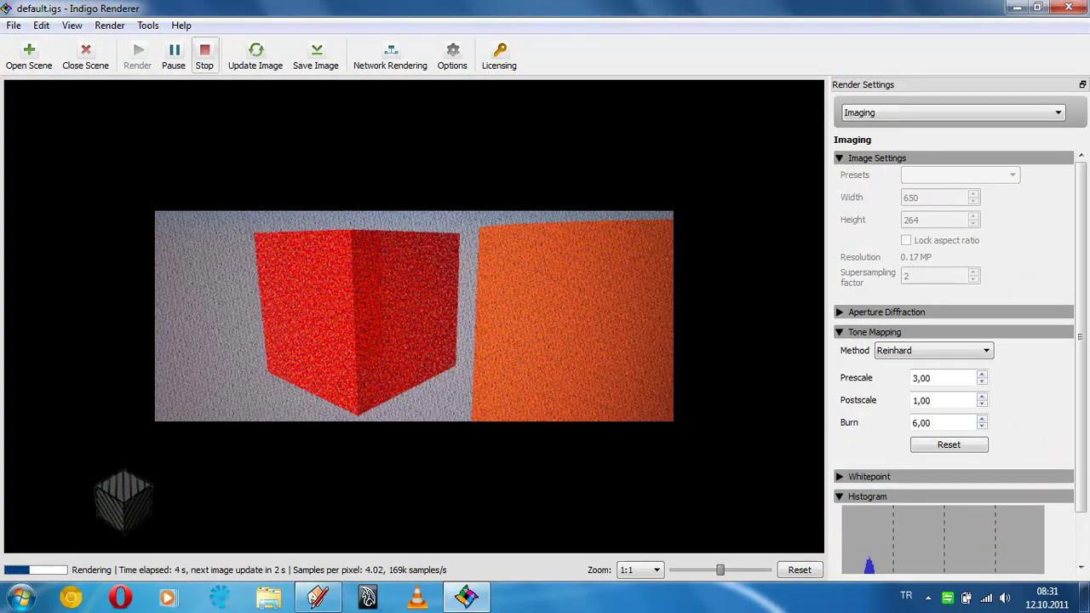
click(204, 53)
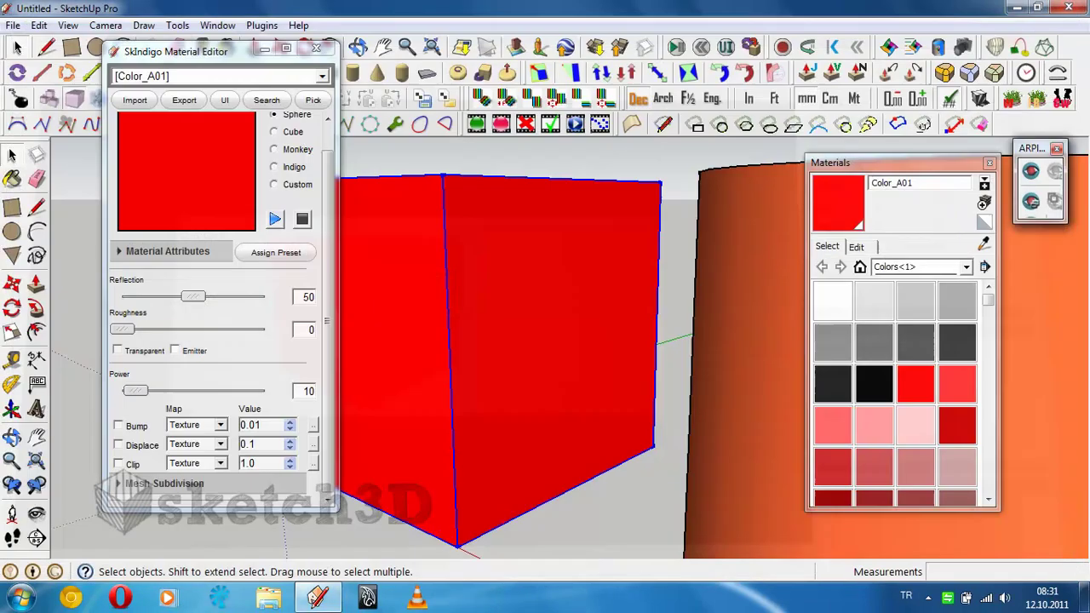
Orbit in close on the red cube and re-render, stopping at 13.99 samples per pixel
middle_drag(571, 340, 571, 255)
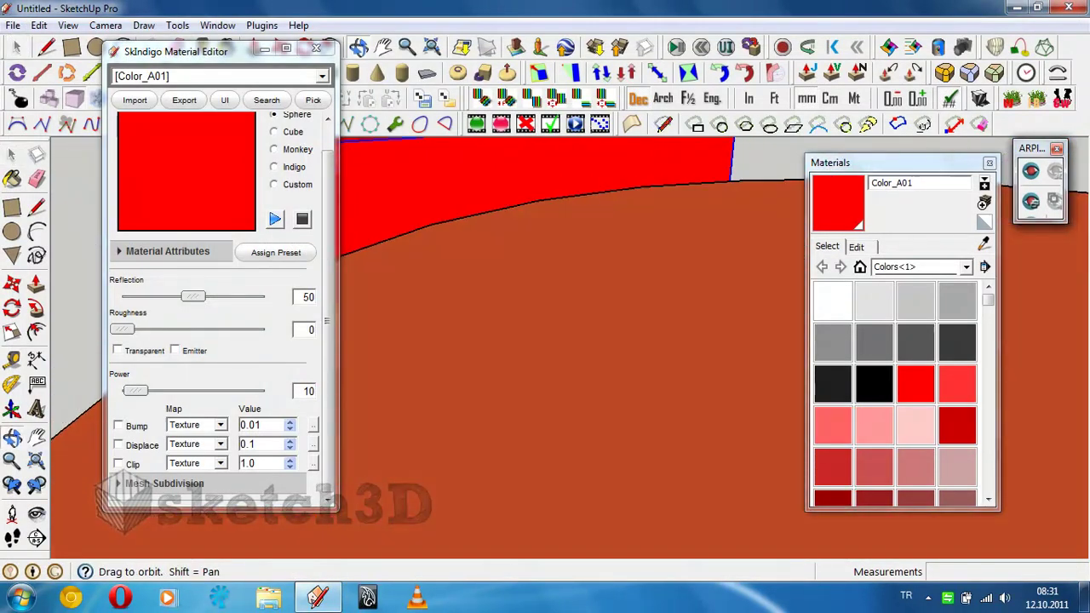
middle_drag(571, 341, 545, 341)
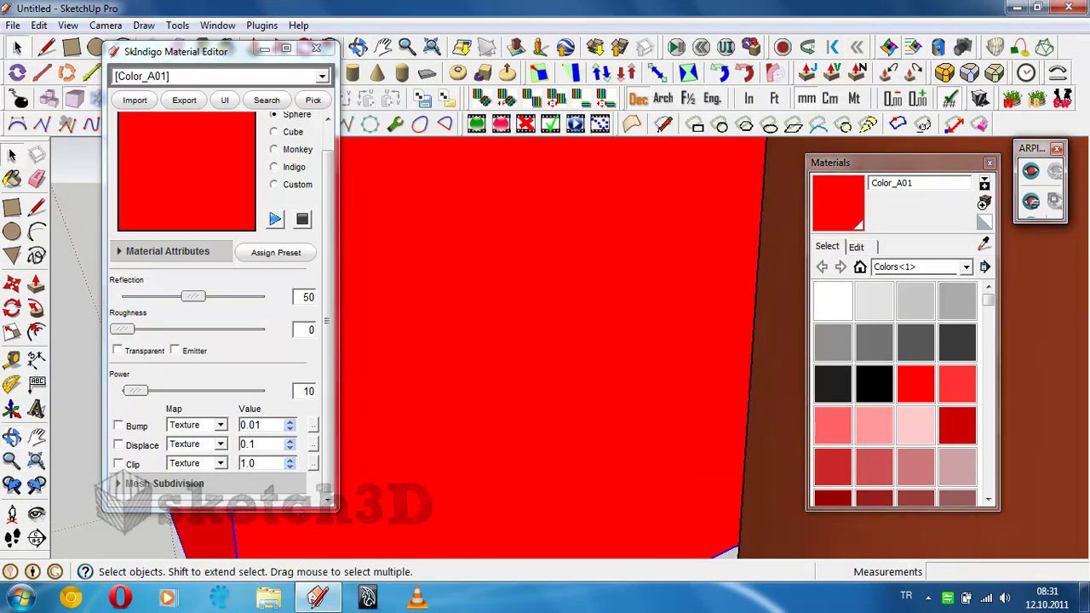
click(890, 47)
key(Return)
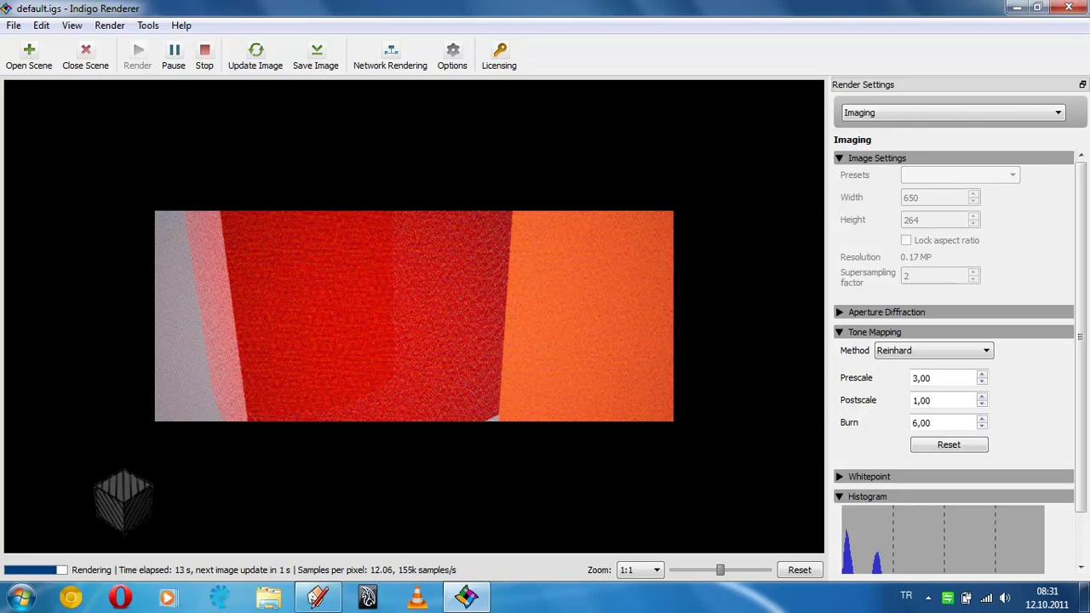
click(204, 56)
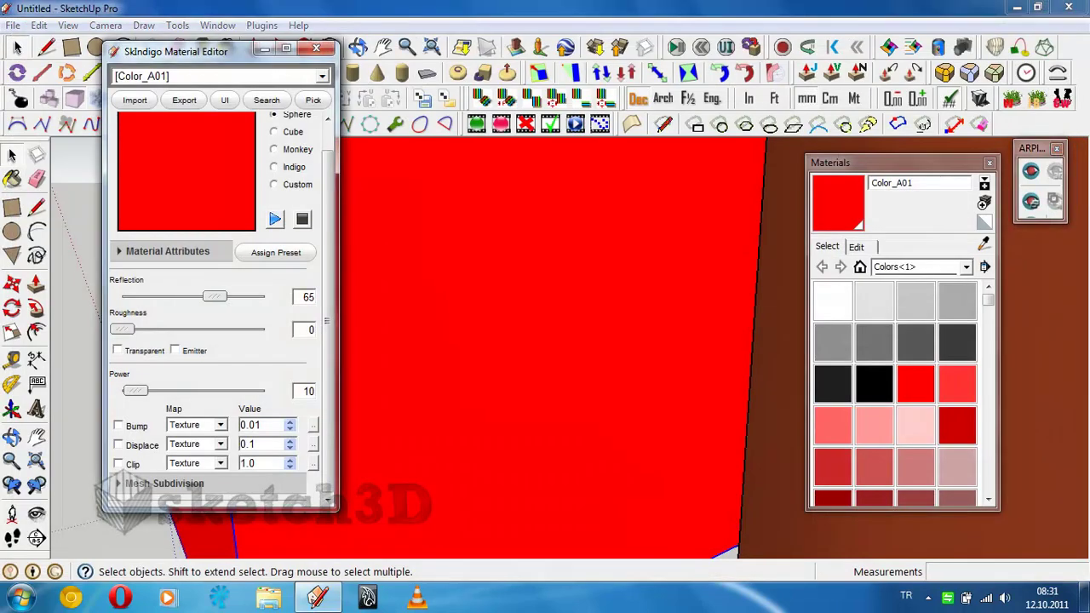
Raise Color_A01's reflection to 100, render it in Indigo, then close the renderer
drag(192, 296, 264, 297)
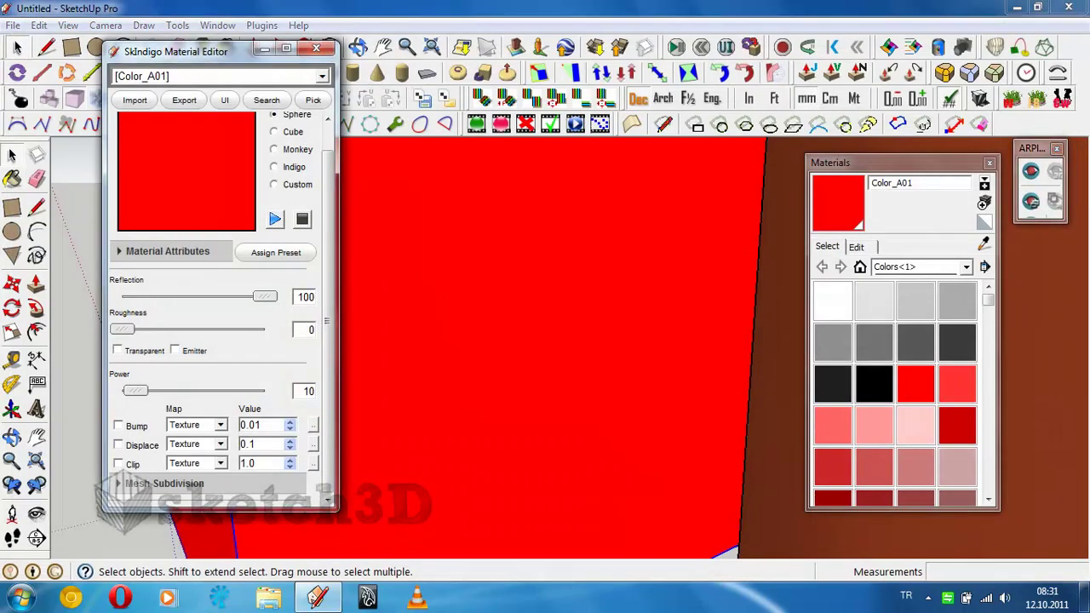
click(890, 47)
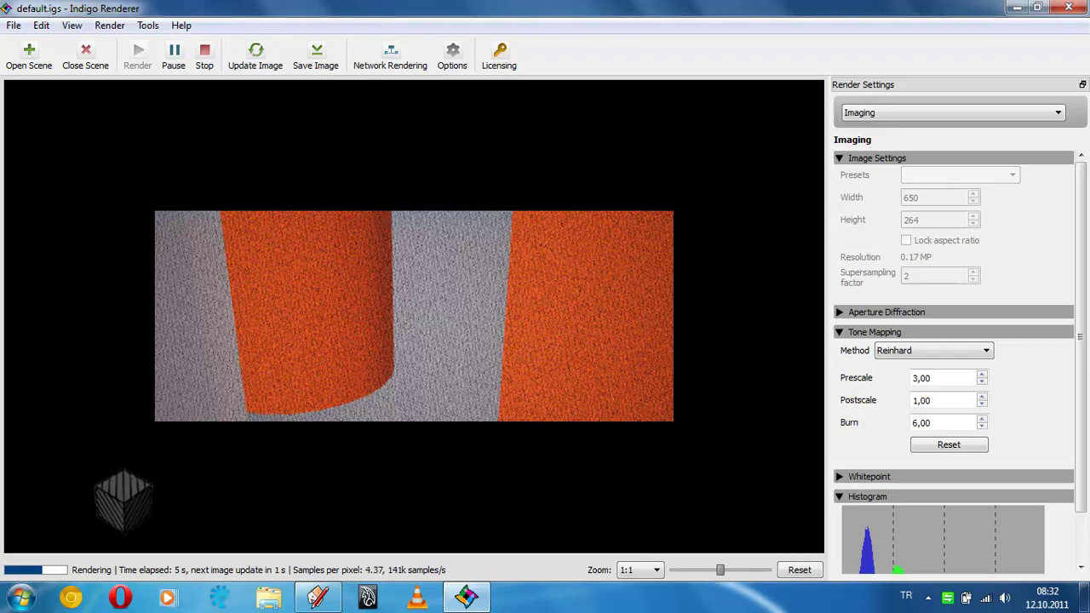
click(204, 55)
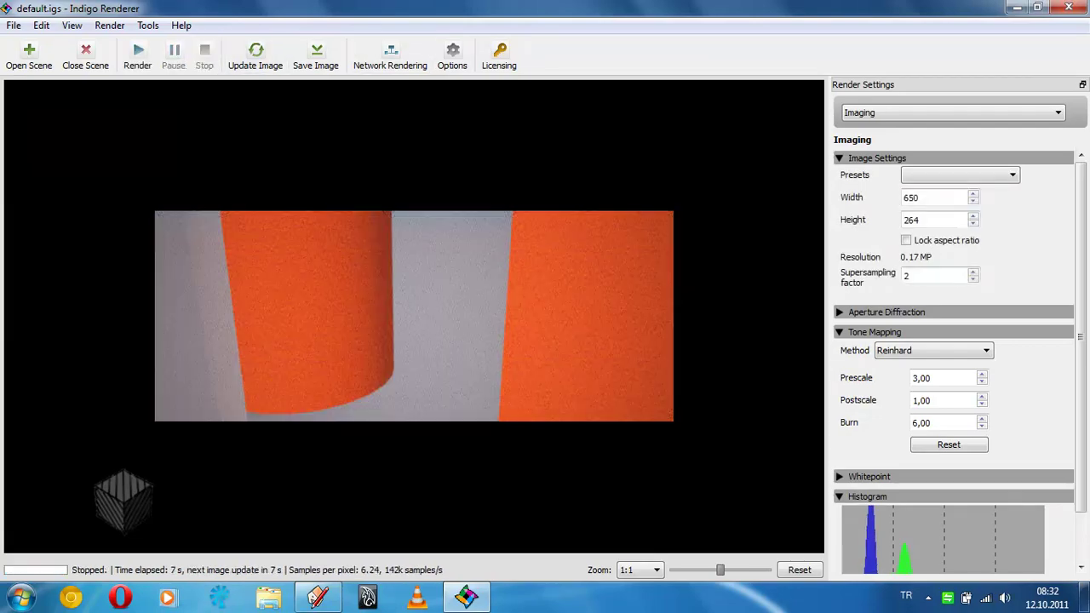
click(1068, 6)
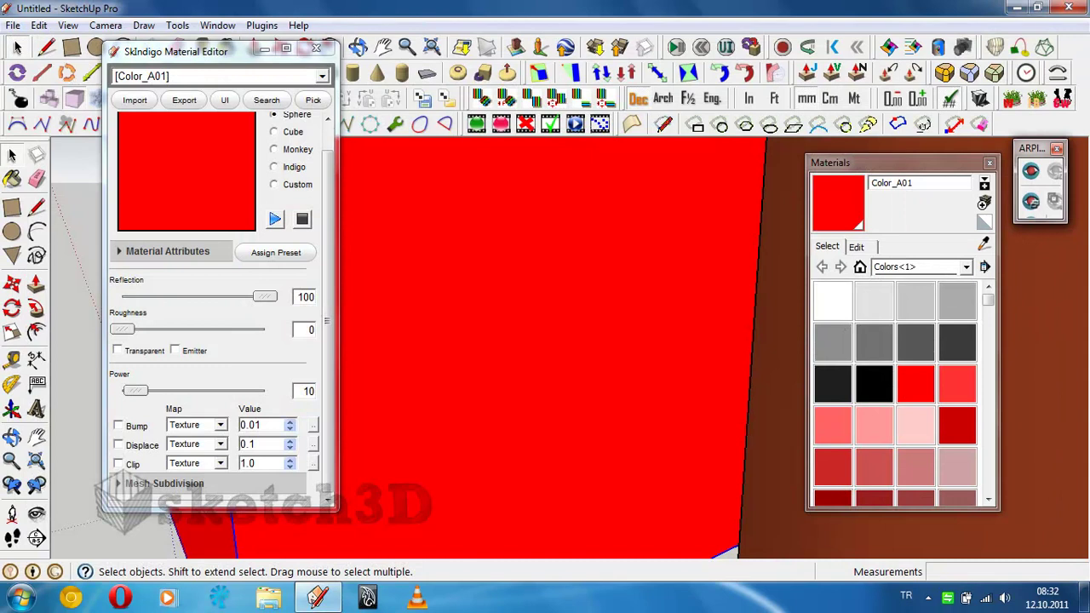
Lower the reflection to 80 and render again, stopping at 12.18 samples per pixel
drag(265, 296, 236, 296)
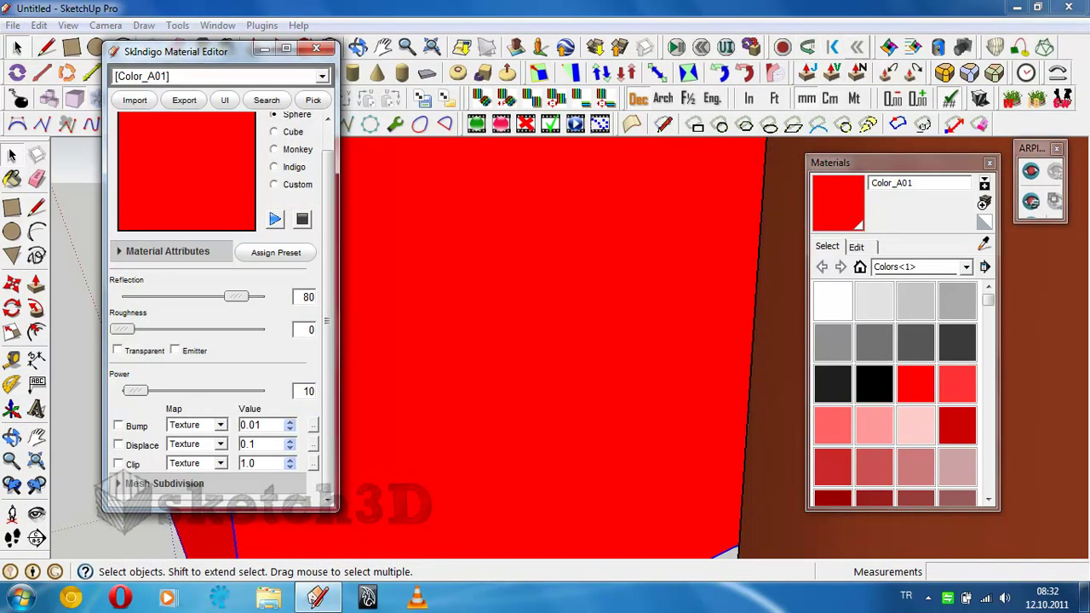
click(890, 46)
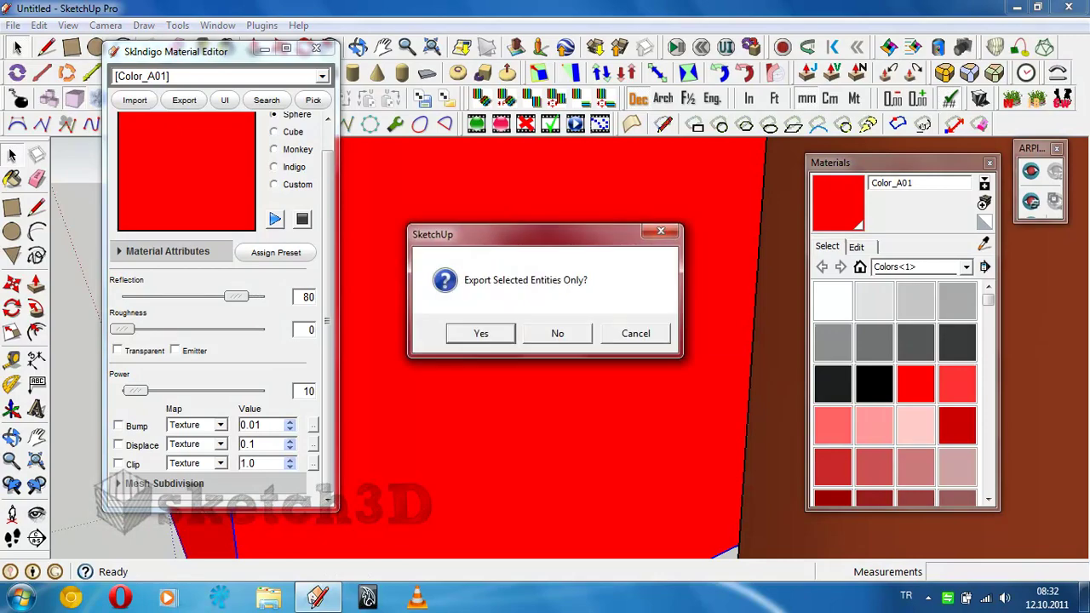
click(481, 333)
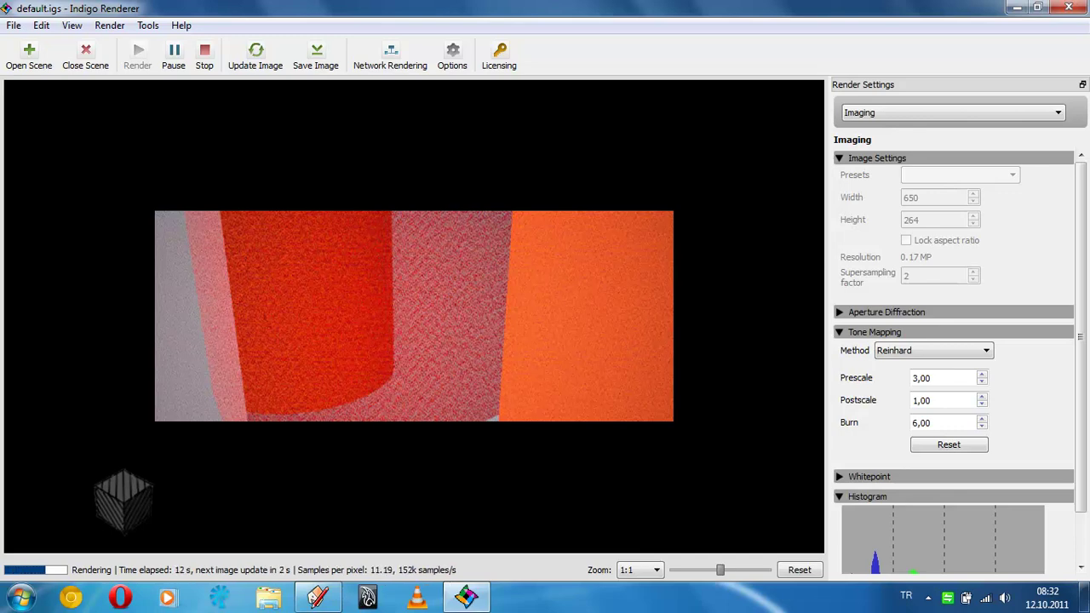
click(205, 55)
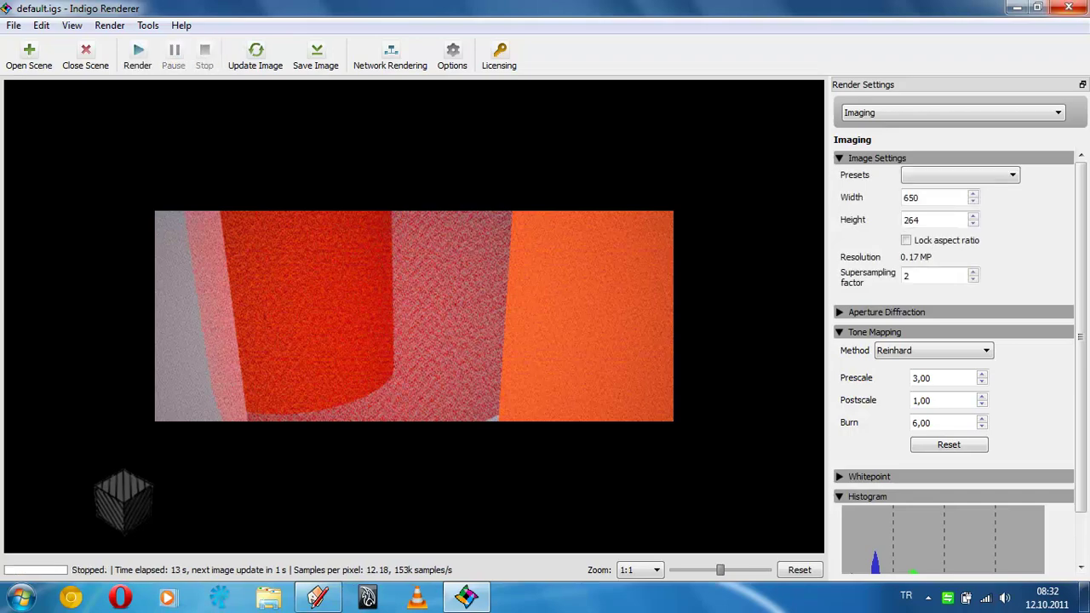
click(1068, 8)
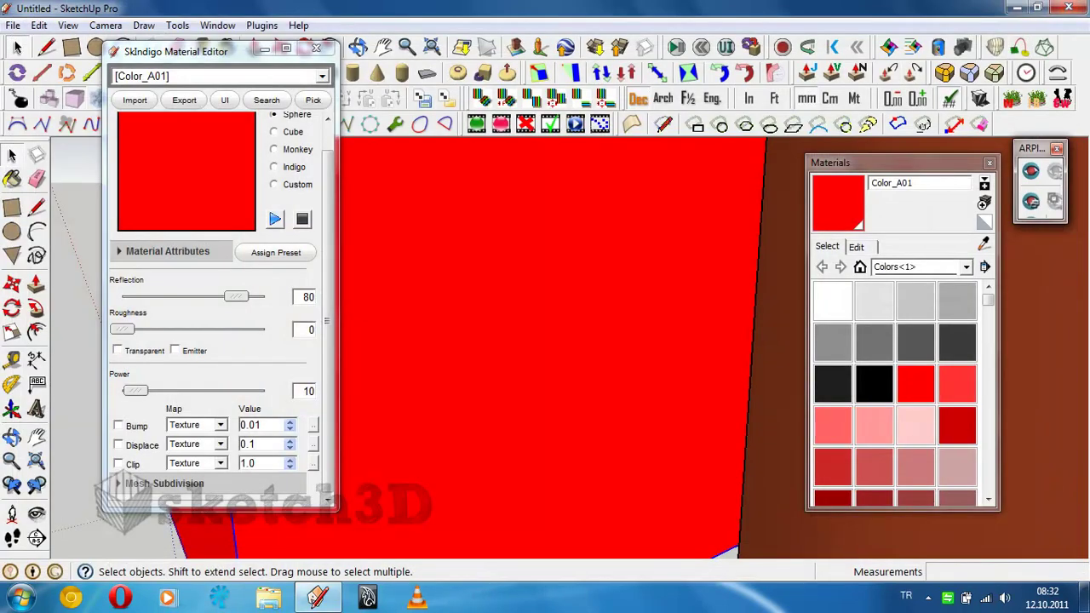
Set Color_A01's roughness to 100 and render, stopping at 25.17 samples per pixel
drag(121, 329, 265, 329)
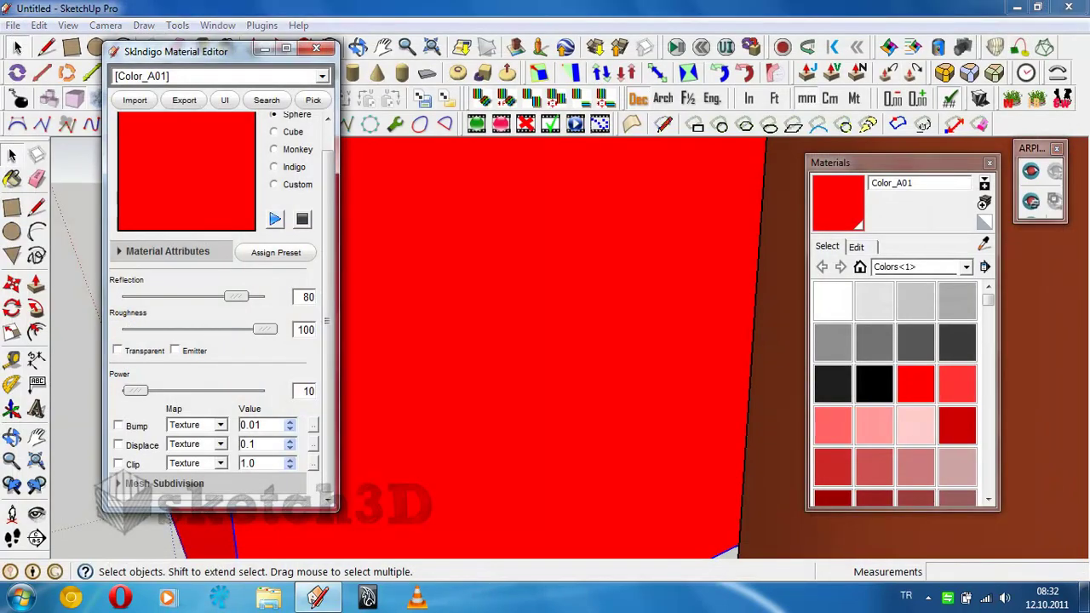
click(889, 46)
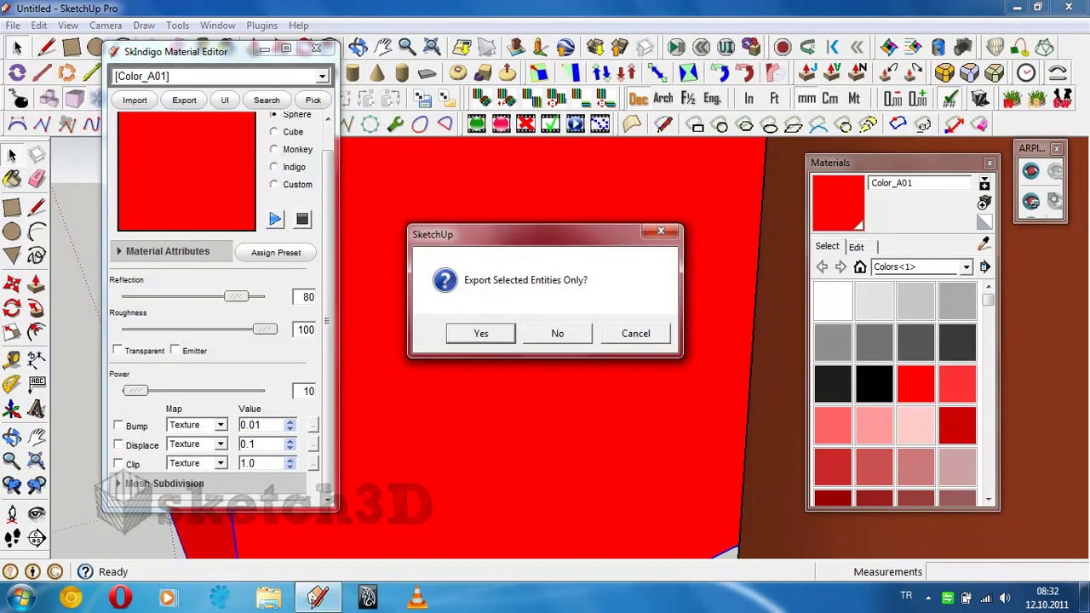
key(Return)
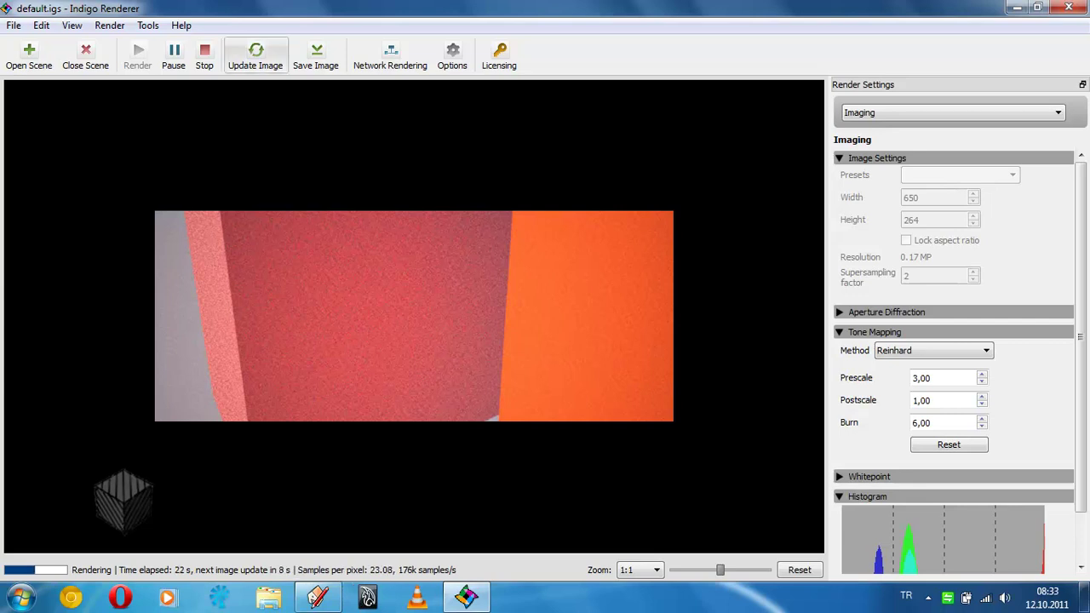
click(204, 53)
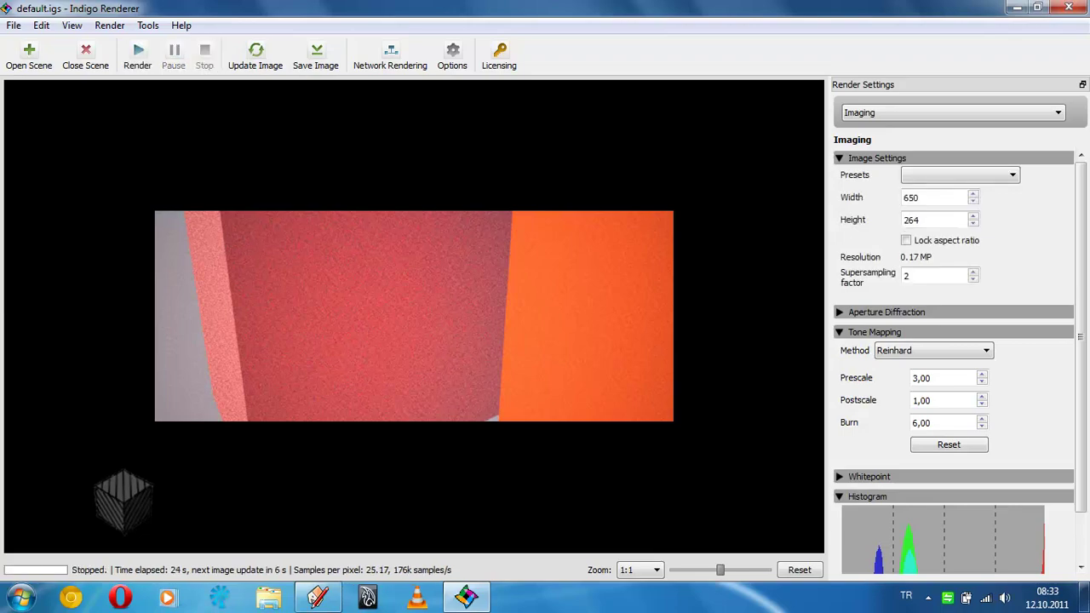
click(1069, 7)
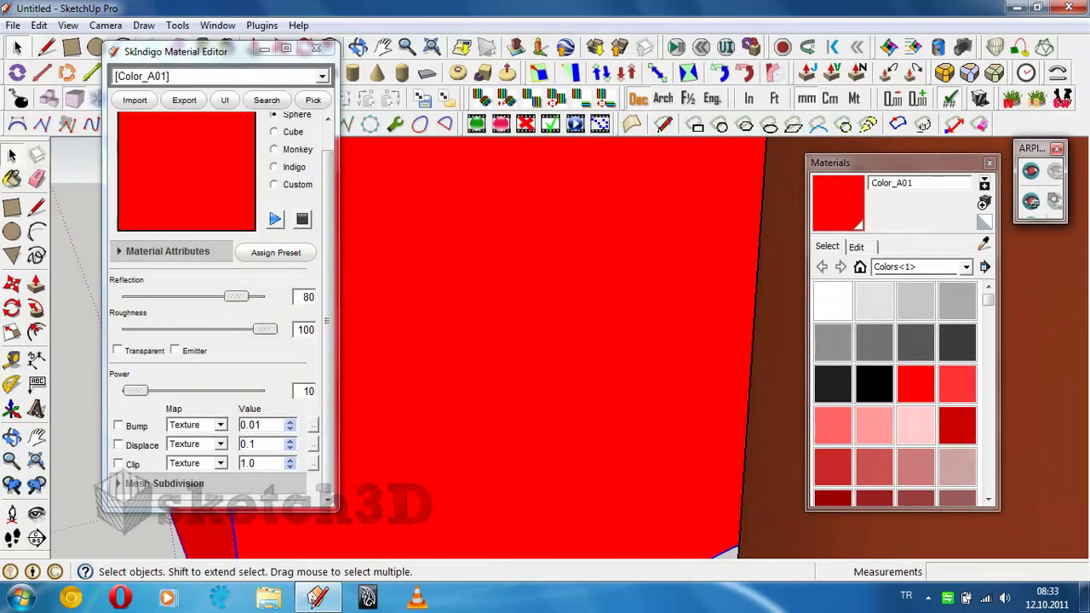
scroll(545, 341, down, 5)
scroll(545, 341, down, 3)
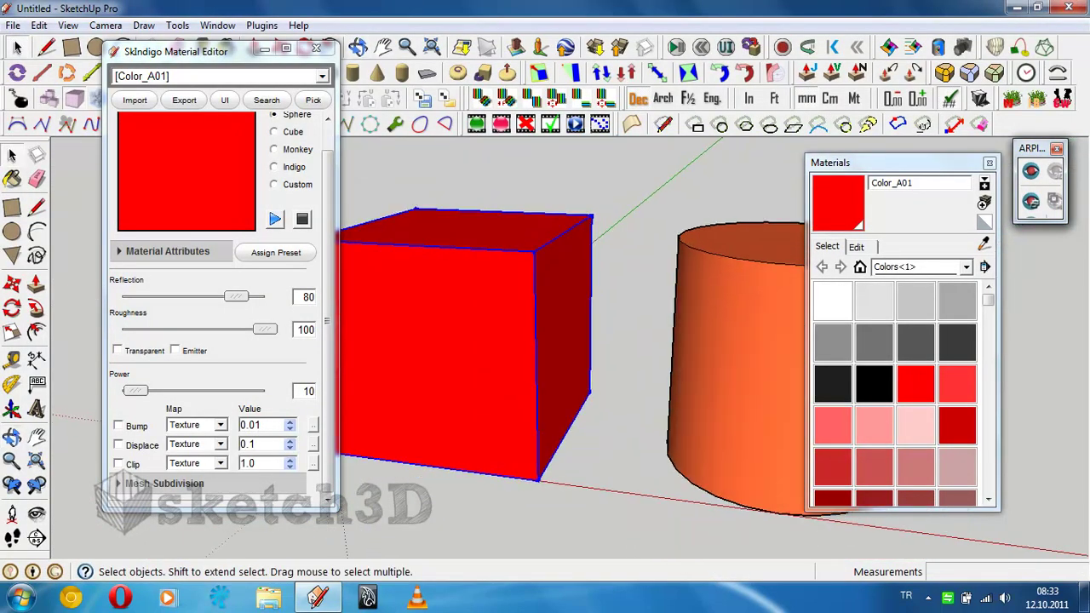
Zoom out and orbit the model to frame both the red cube and orange cylinder
scroll(546, 341, down, 2)
scroll(494, 298, up, 3)
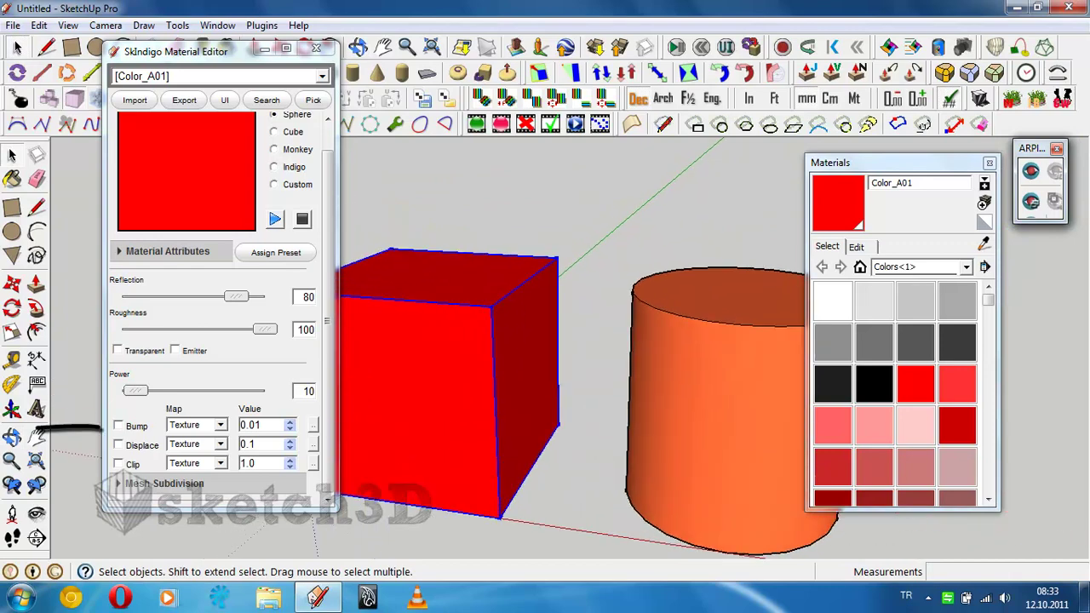
mouse_move(119, 425)
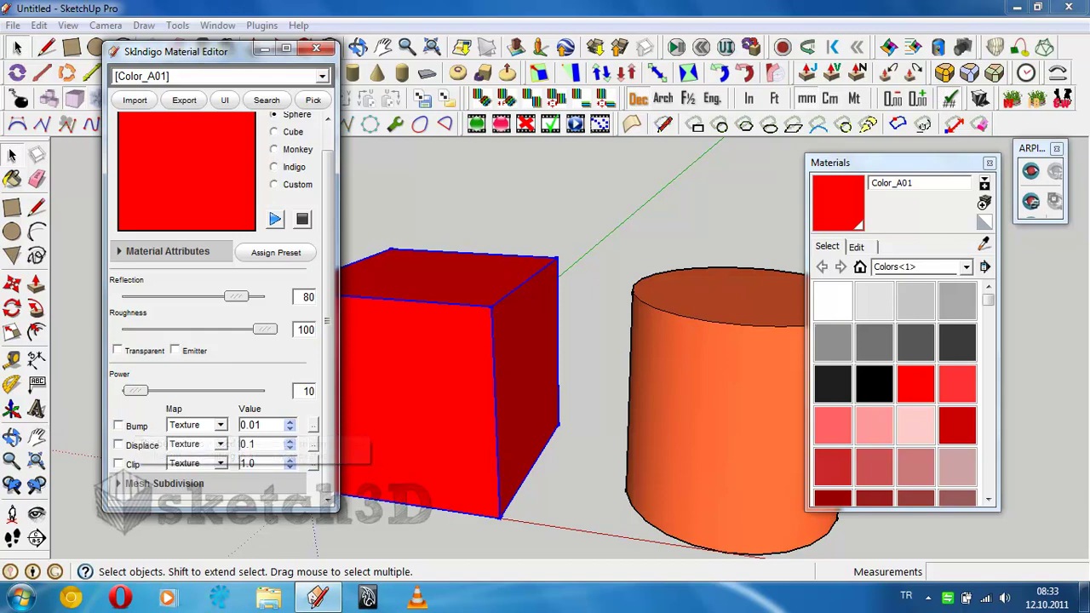
scroll(562, 383, down, 2)
scroll(562, 383, down, 2)
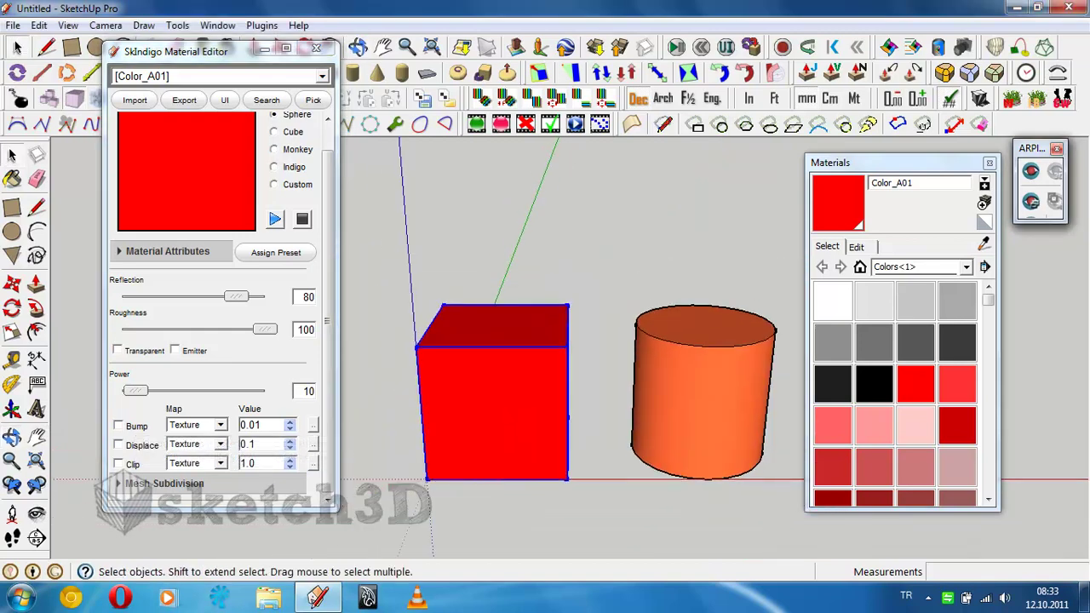
scroll(562, 383, down, 1)
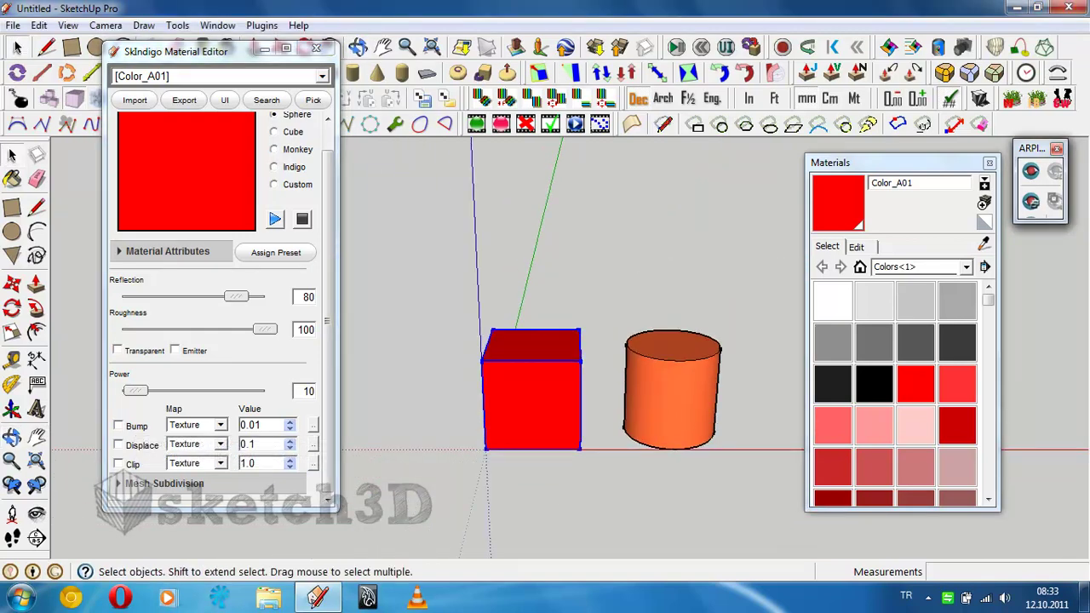
middle_drag(562, 383, 647, 375)
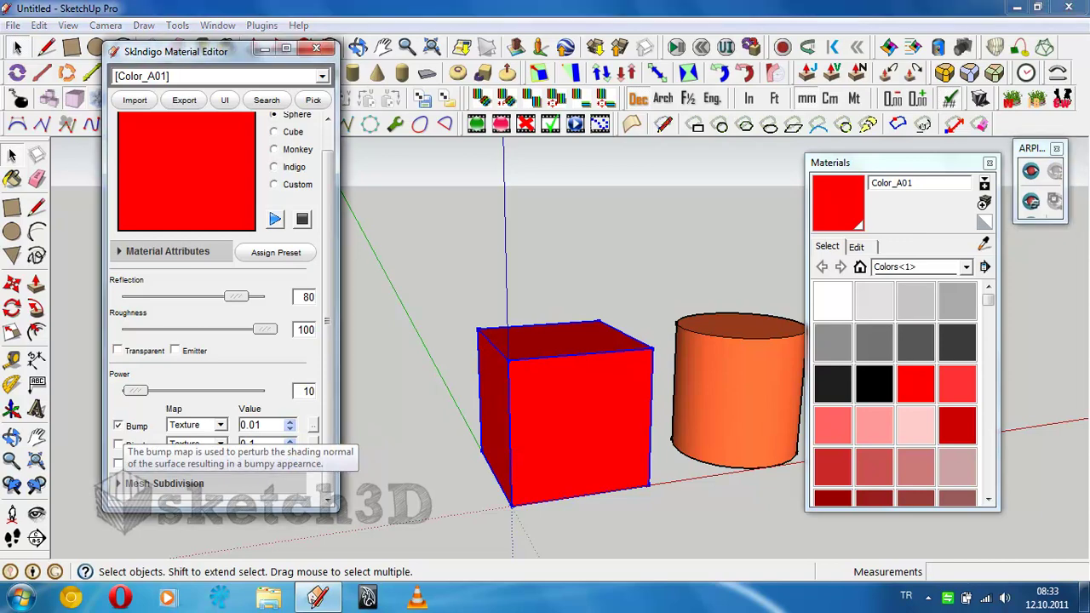
Start a bump texture for Color_A01, then cancel the file load and close the texture editor
click(118, 425)
click(314, 425)
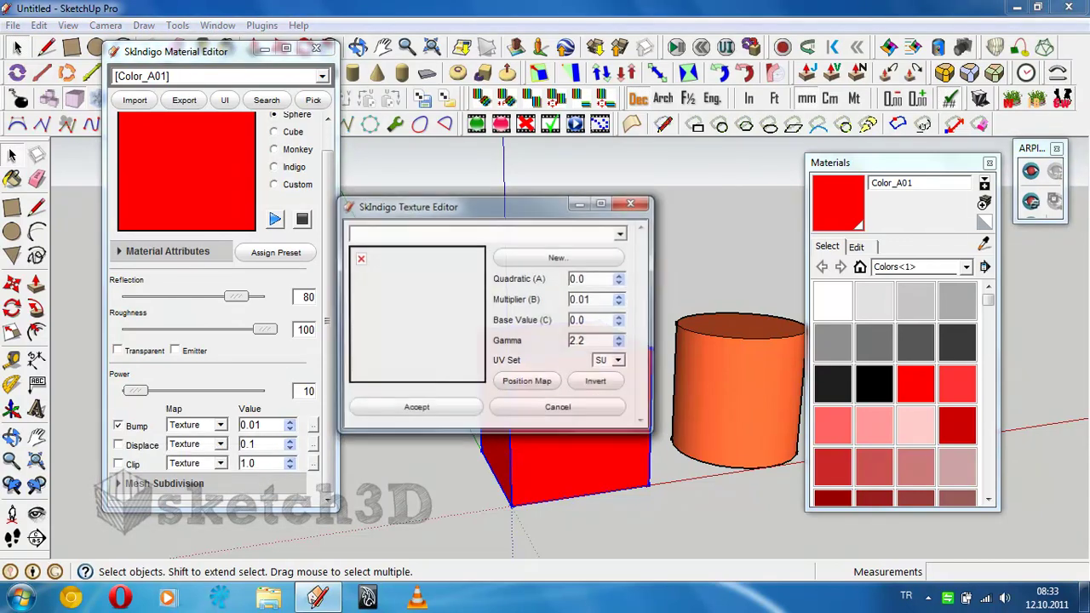
click(558, 258)
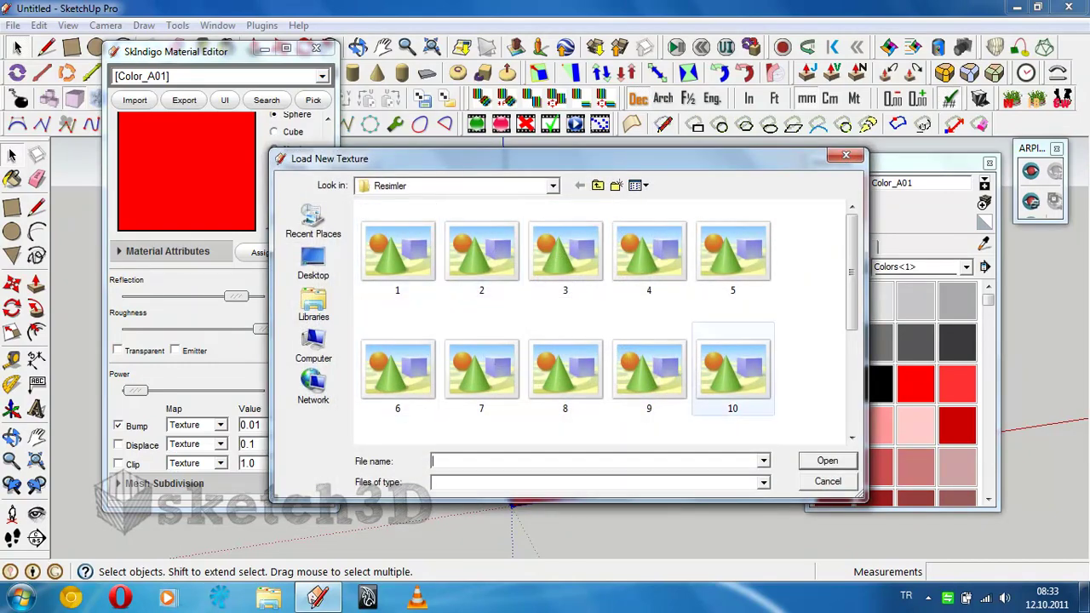
click(827, 482)
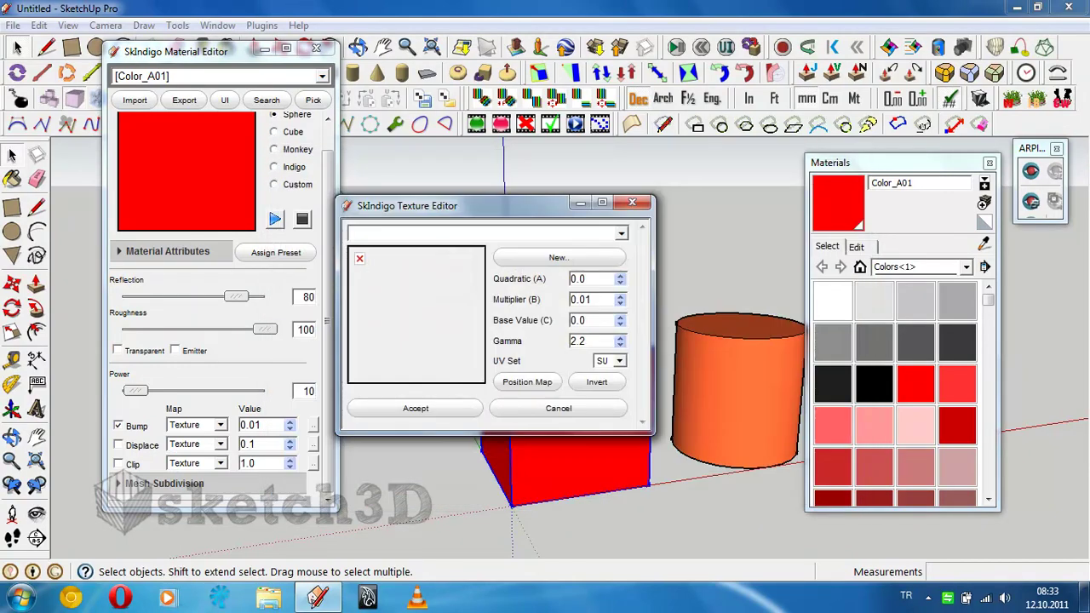
key(Escape)
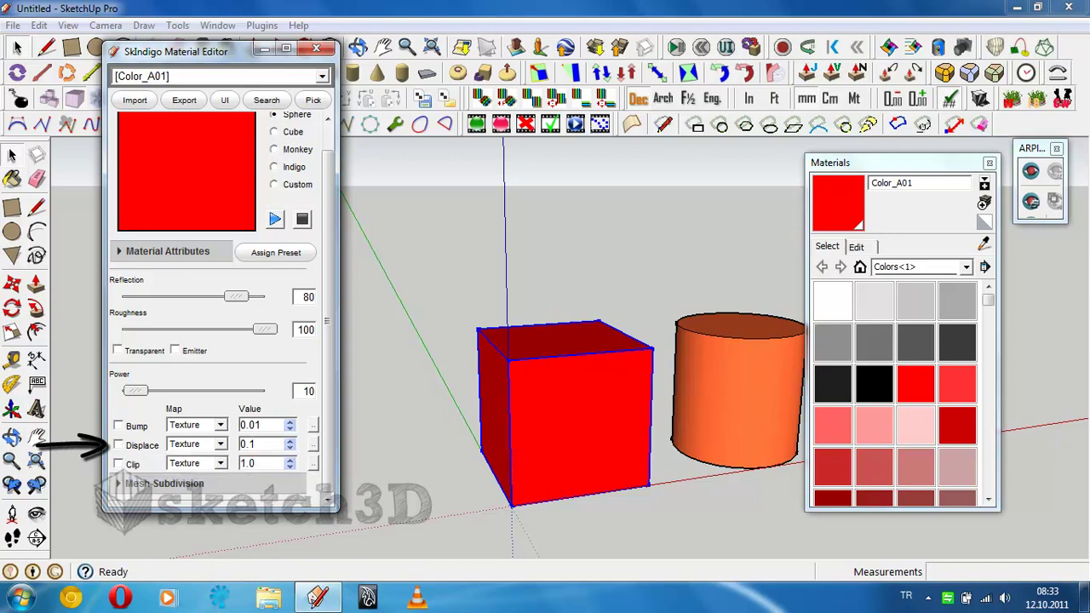
Orbit around the red cube from several angles, ending with the orange cylinder behind it
scroll(541, 437, up, 3)
scroll(541, 437, up, 2)
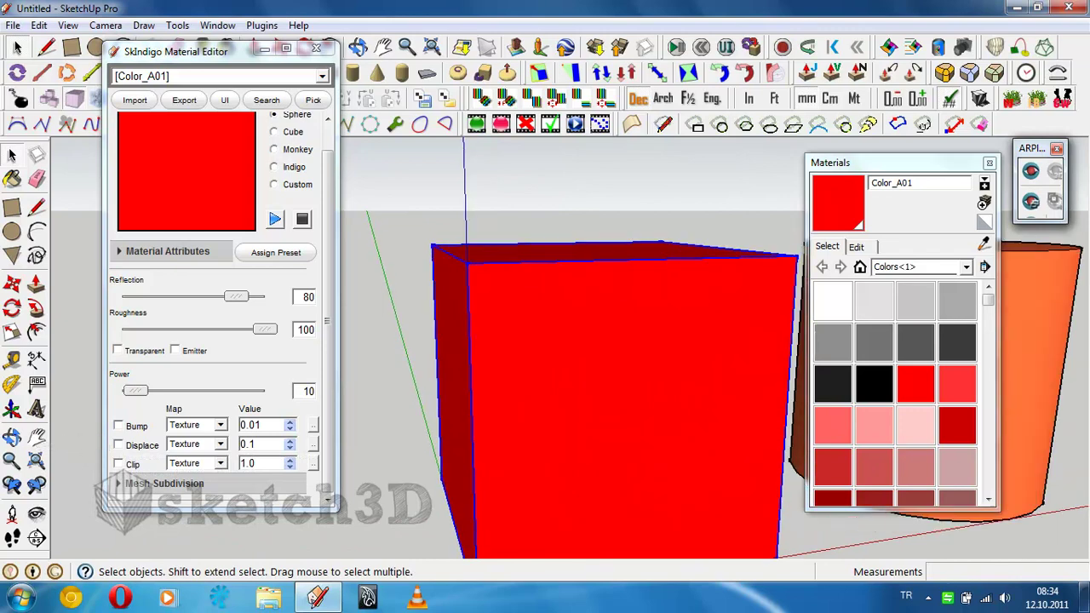
scroll(514, 511, up, 1)
scroll(573, 349, down, 3)
scroll(574, 348, down, 1)
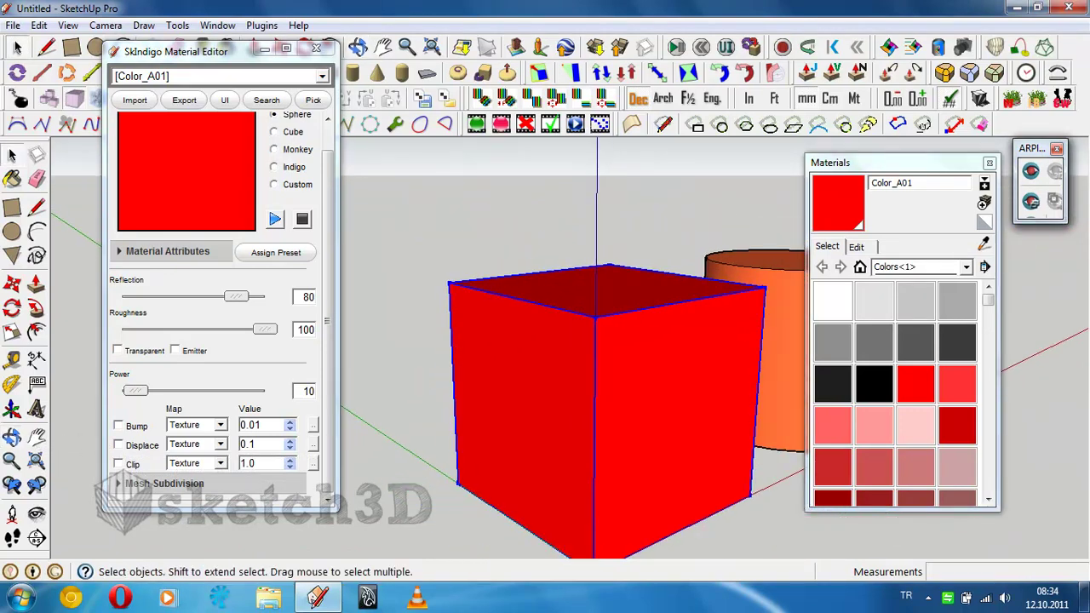
middle_drag(562, 383, 459, 392)
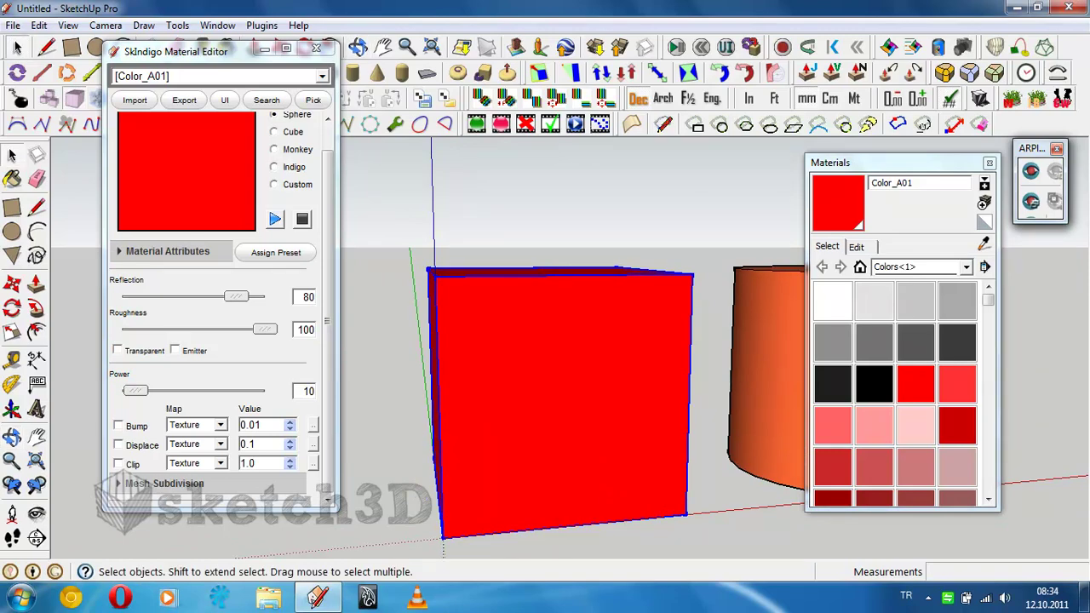
middle_drag(562, 383, 665, 366)
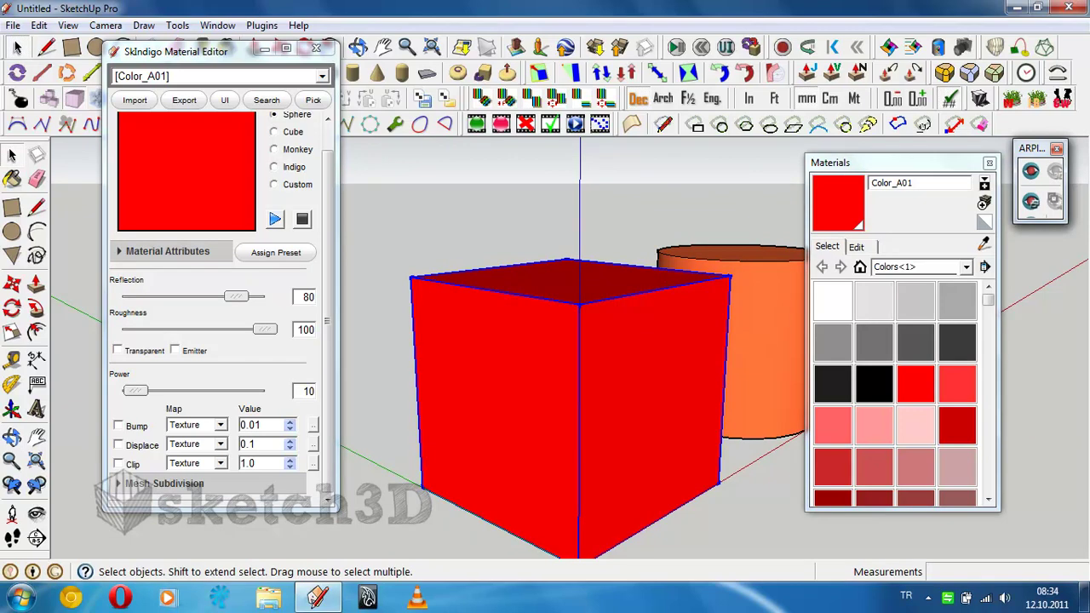
middle_drag(597, 375, 520, 375)
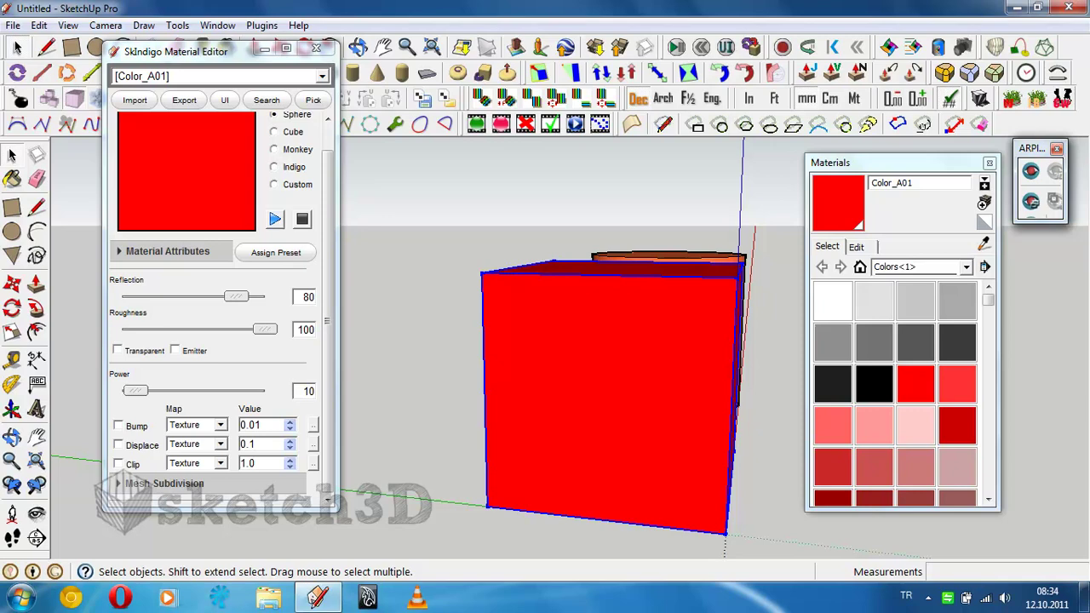
middle_drag(545, 375, 635, 375)
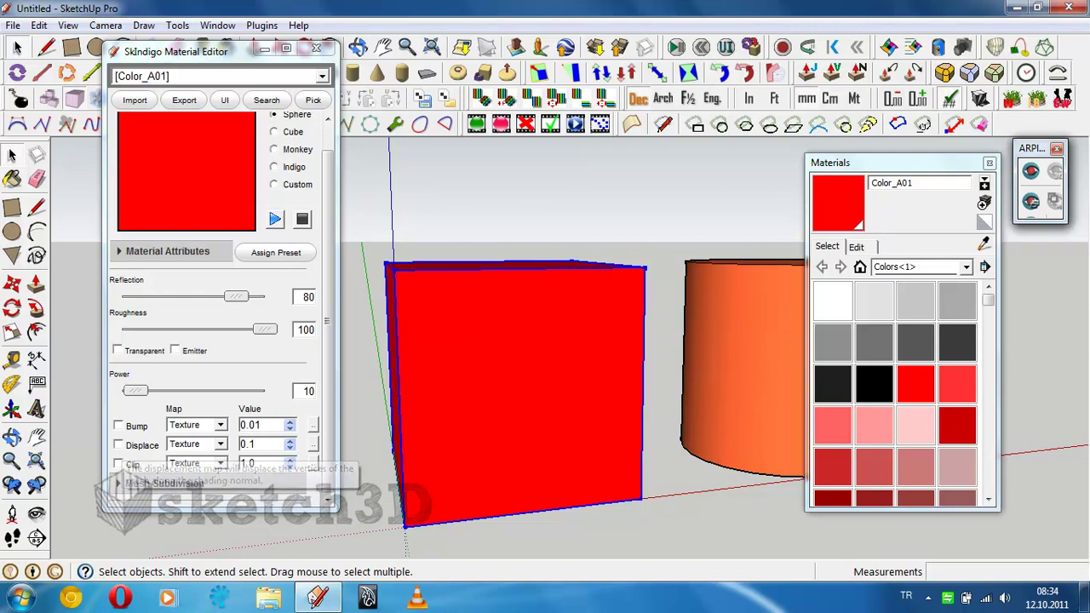
middle_drag(511, 374, 464, 374)
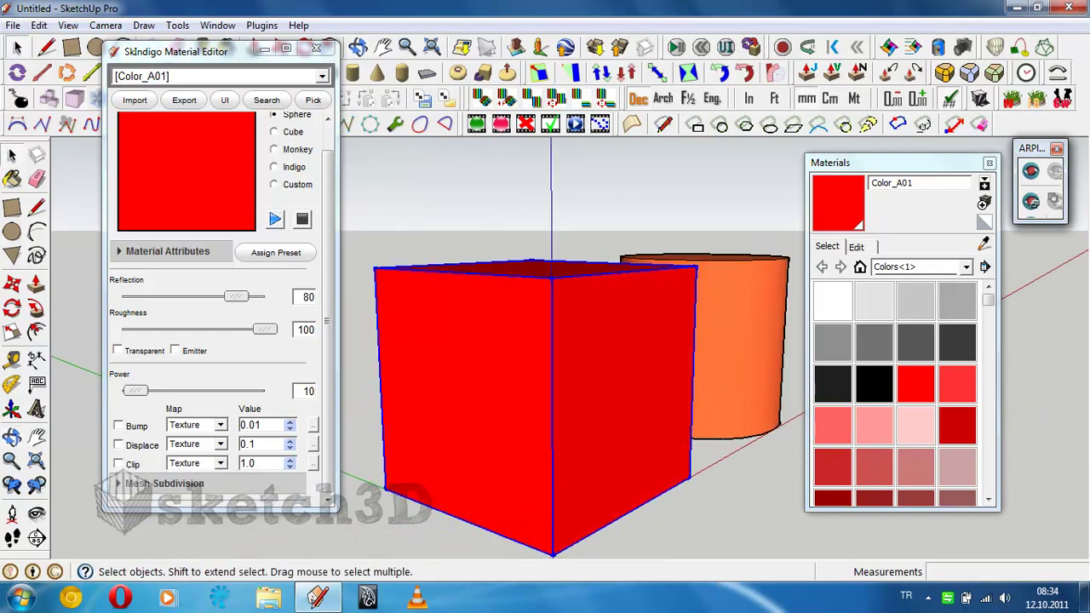
mouse_move(545, 375)
middle_down()
mouse_move(545, 400)
mouse_move(554, 366)
mouse_move(541, 340)
mouse_move(553, 383)
mouse_move(588, 396)
mouse_move(587, 379)
mouse_move(563, 379)
middle_up()
Scroll through Color_A01's settings in the SkIndigo Material Editor
scroll(575, 383, down, 2)
scroll(575, 383, up, 2)
scroll(588, 379, down, 1)
scroll(587, 379, up, 2)
scroll(588, 379, up, 1)
scroll(588, 379, down, 2)
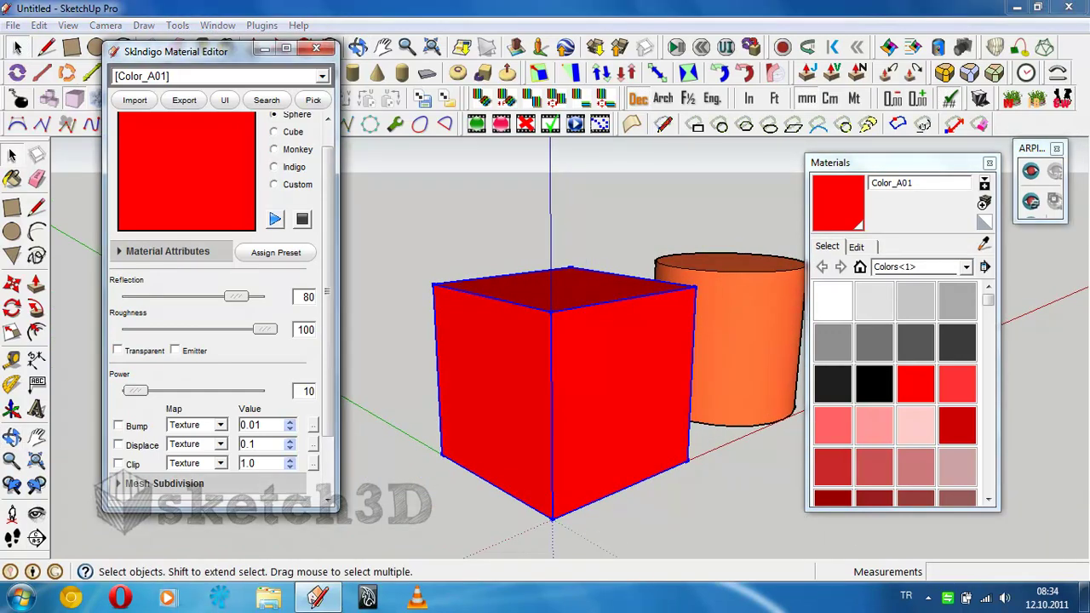
scroll(217, 324, down, 2)
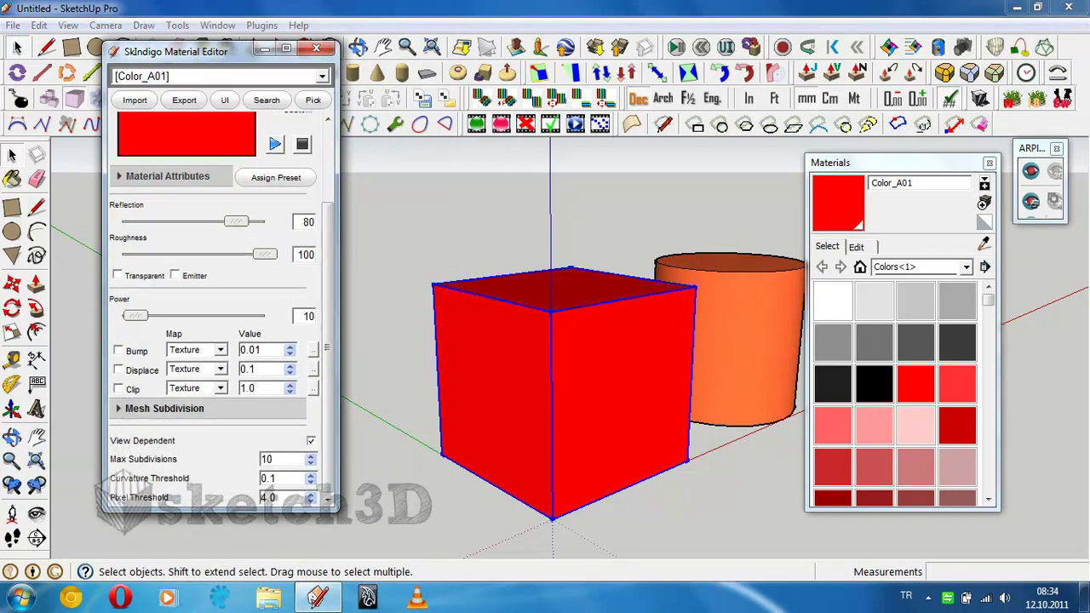
scroll(217, 324, up, 2)
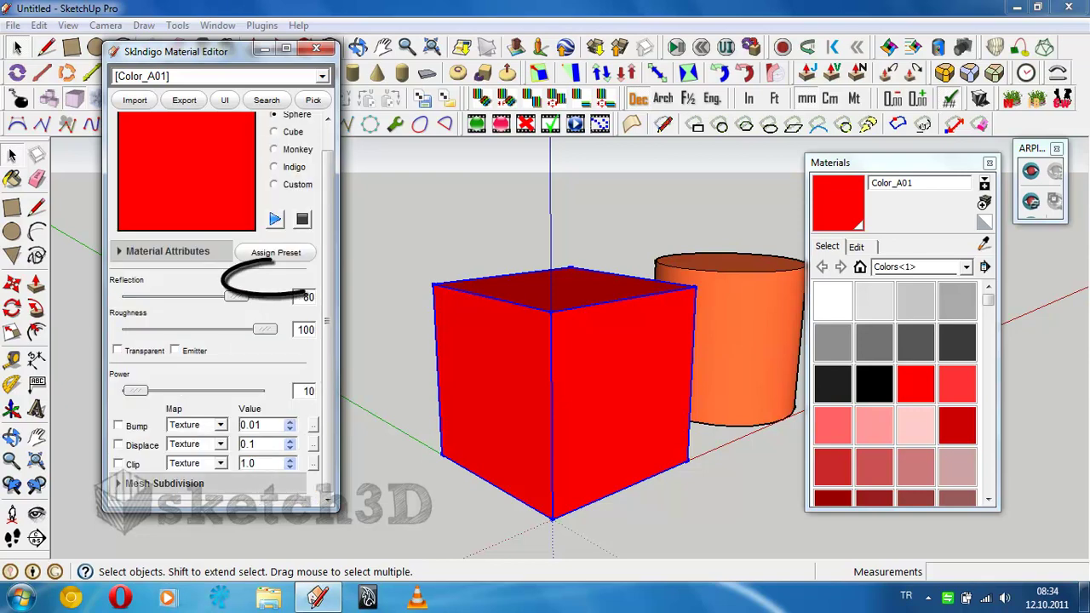
scroll(221, 307, up, 1)
Apply the white sphere preset to Color_A01, making it an emitter with power 3
click(168, 279)
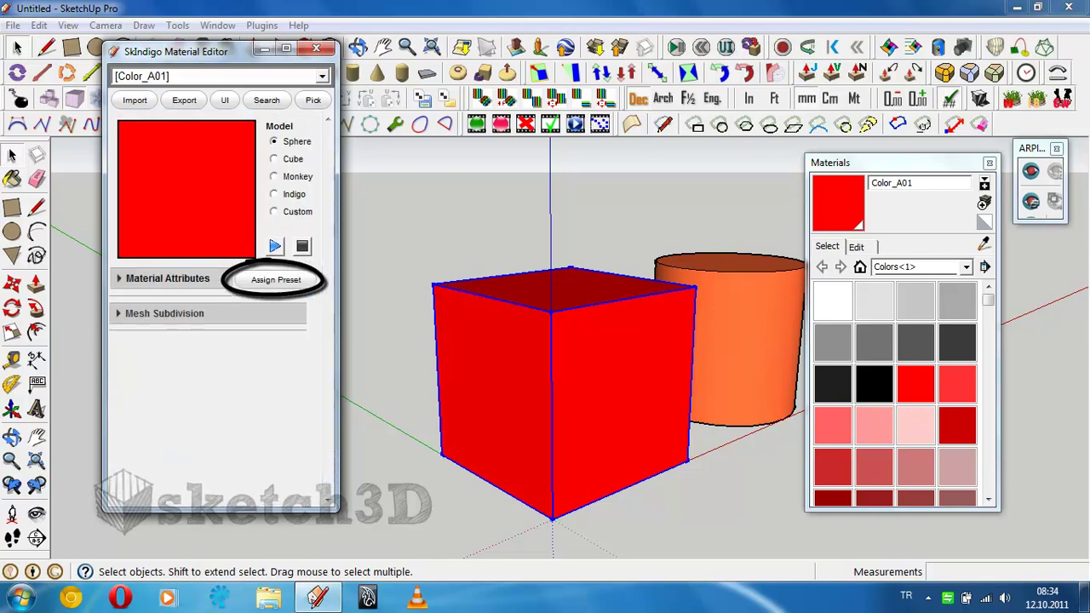
click(168, 279)
click(276, 280)
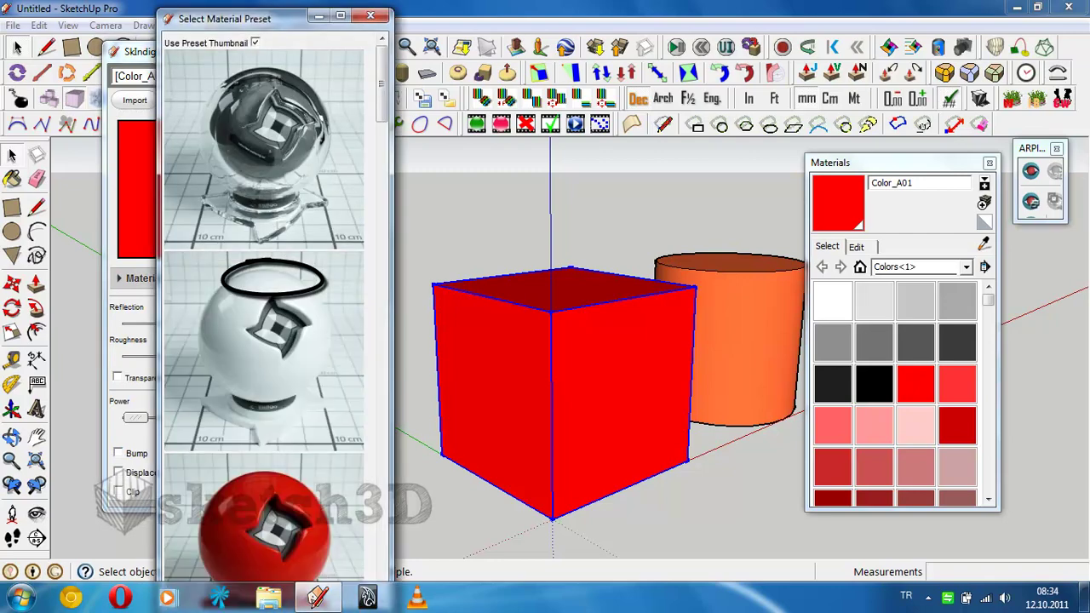
drag(256, 18, 323, 19)
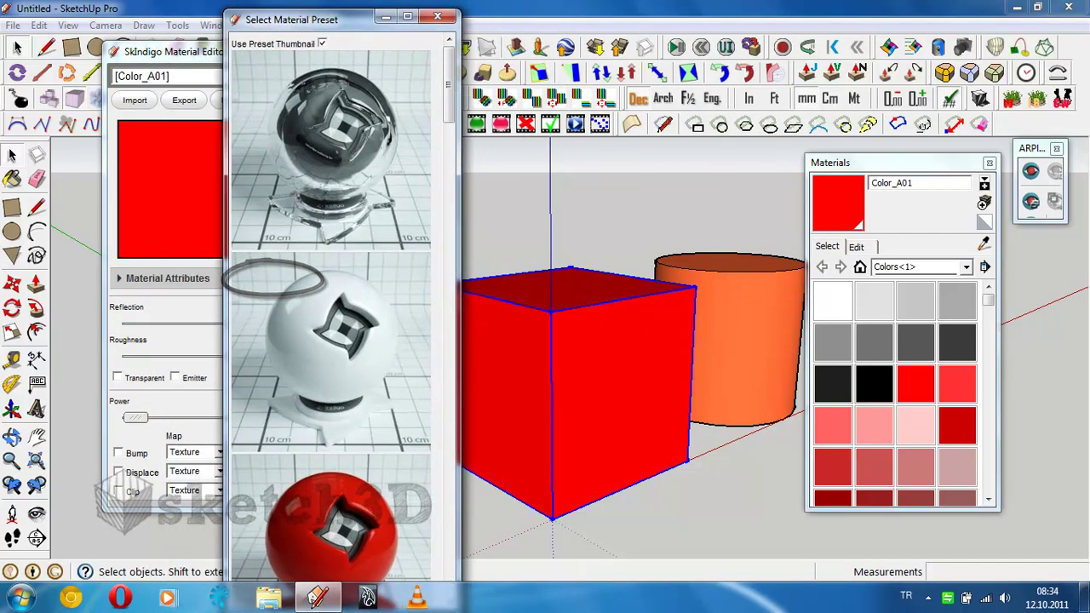
drag(449, 85, 449, 515)
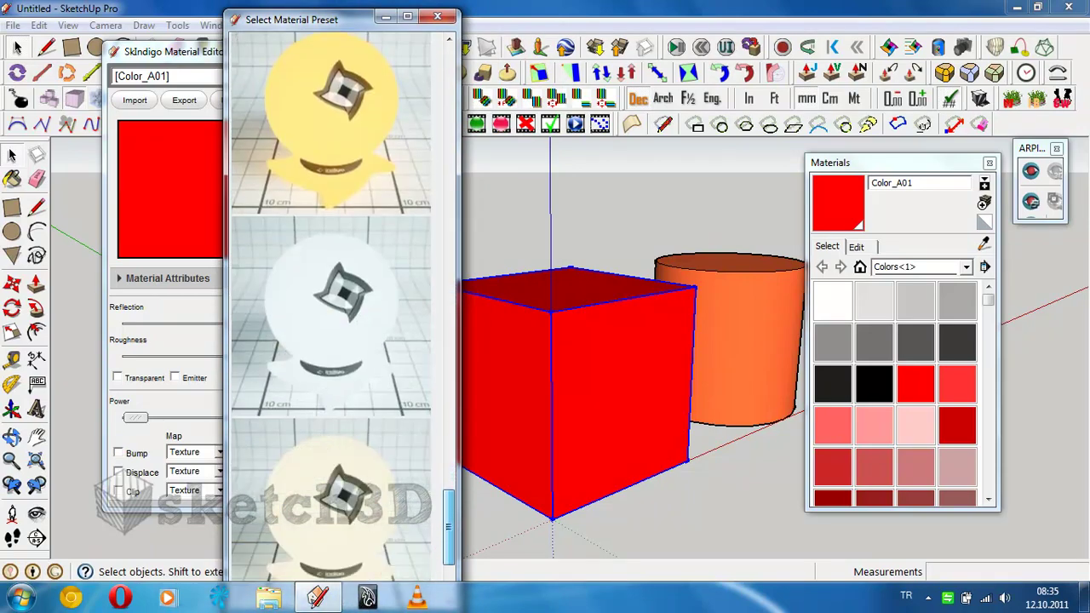
double_click(383, 417)
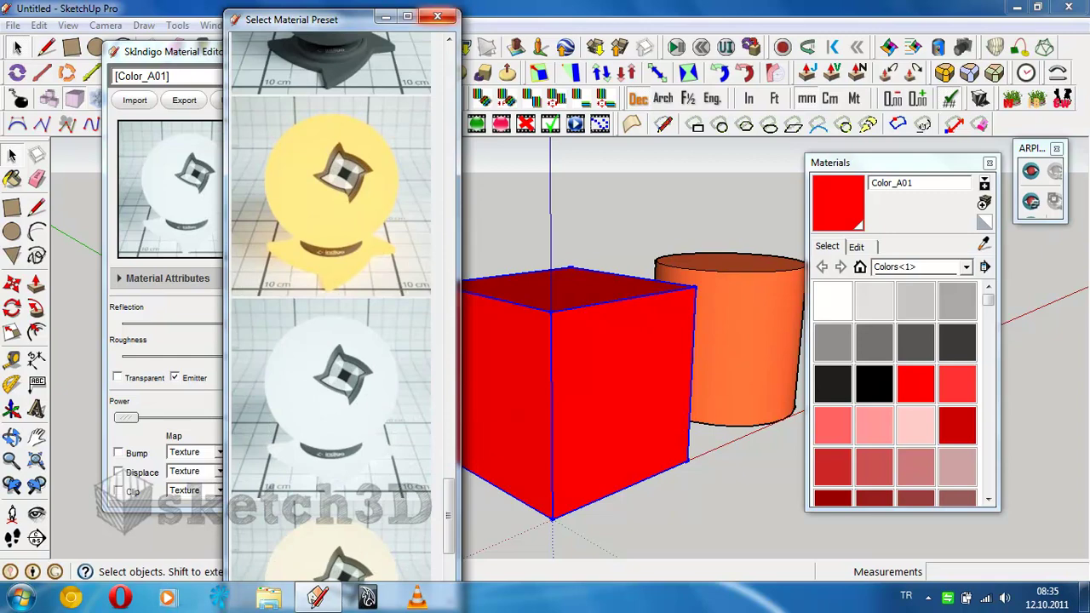
click(437, 17)
Expand the Mesh Subdivision settings in the material editor
scroll(217, 298, down, 1)
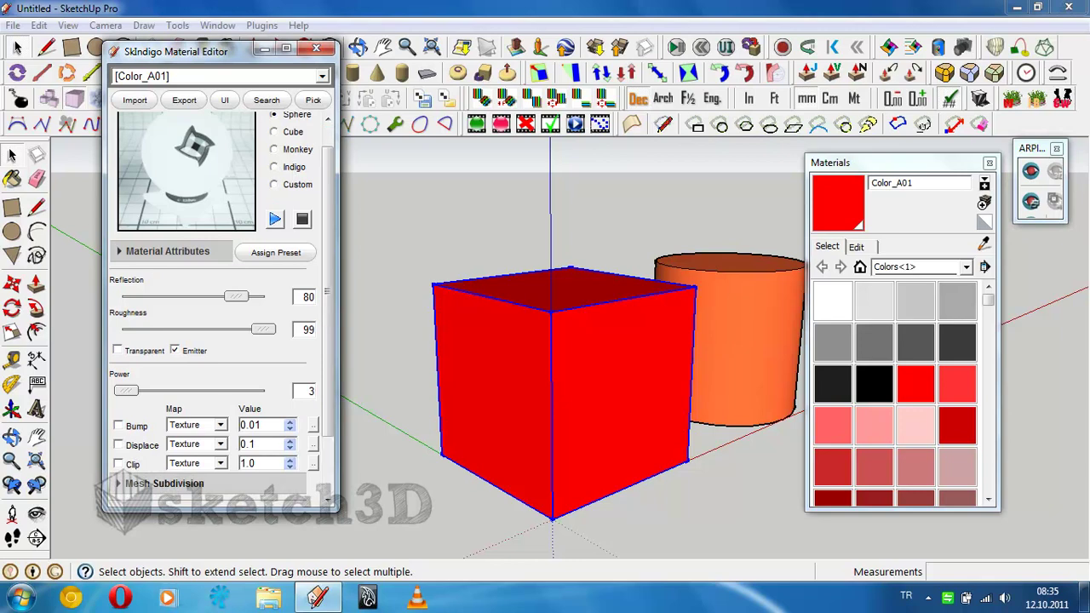
click(165, 483)
scroll(221, 298, up, 3)
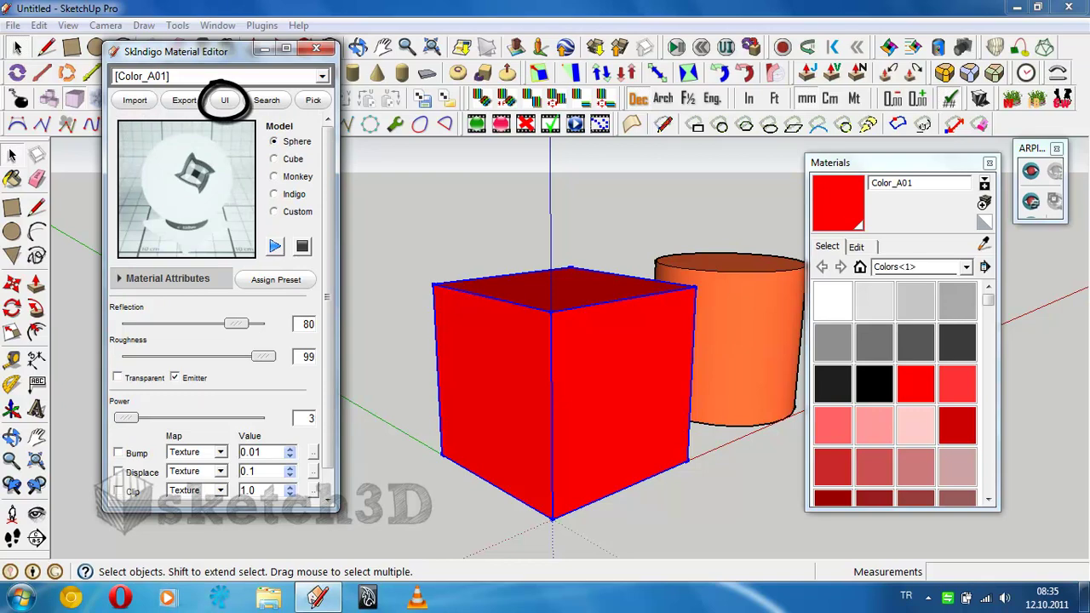
Show Color_A01's full Phong settings and leave the emitter layer at 0
click(225, 99)
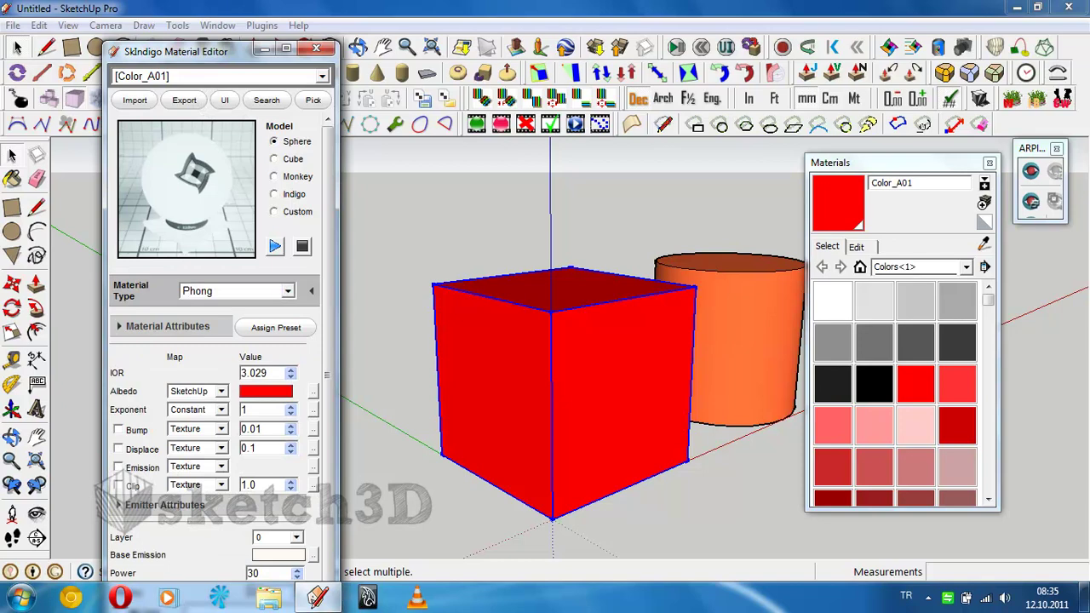
scroll(221, 341, down, 1)
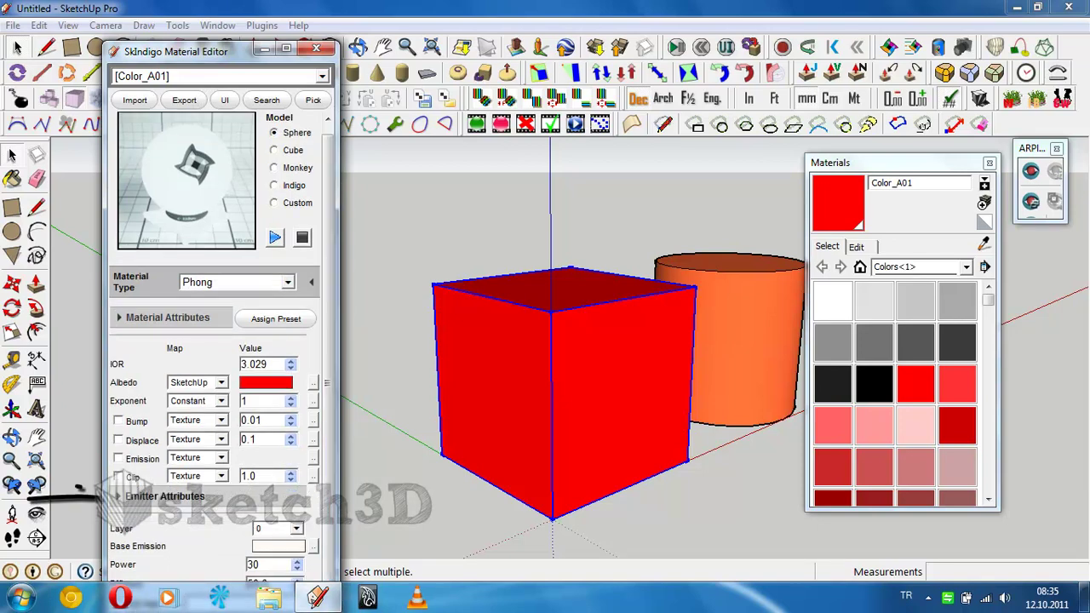
drag(212, 51, 207, 21)
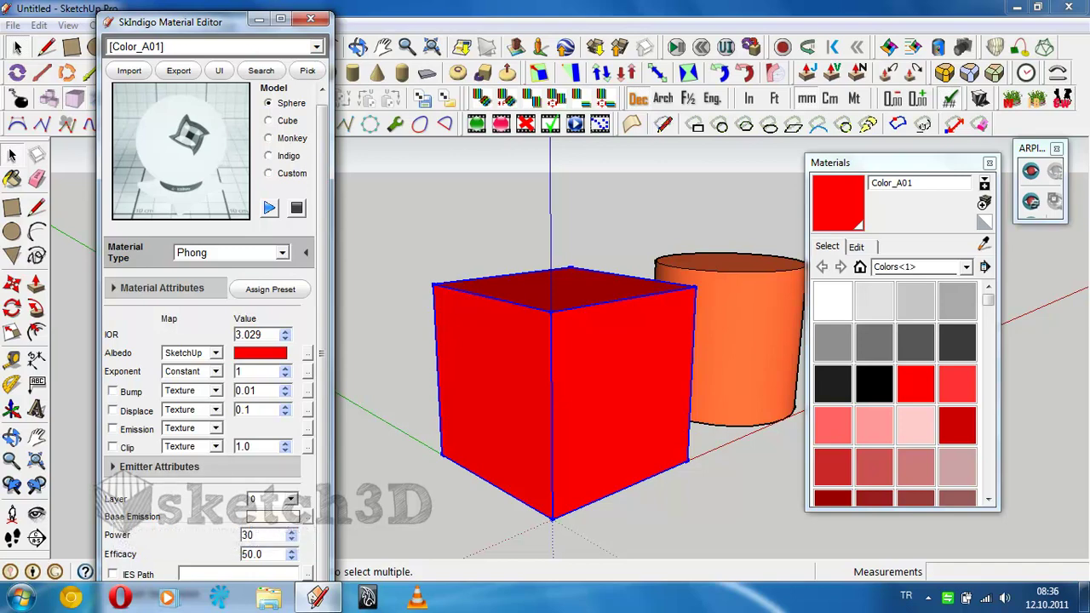
click(290, 499)
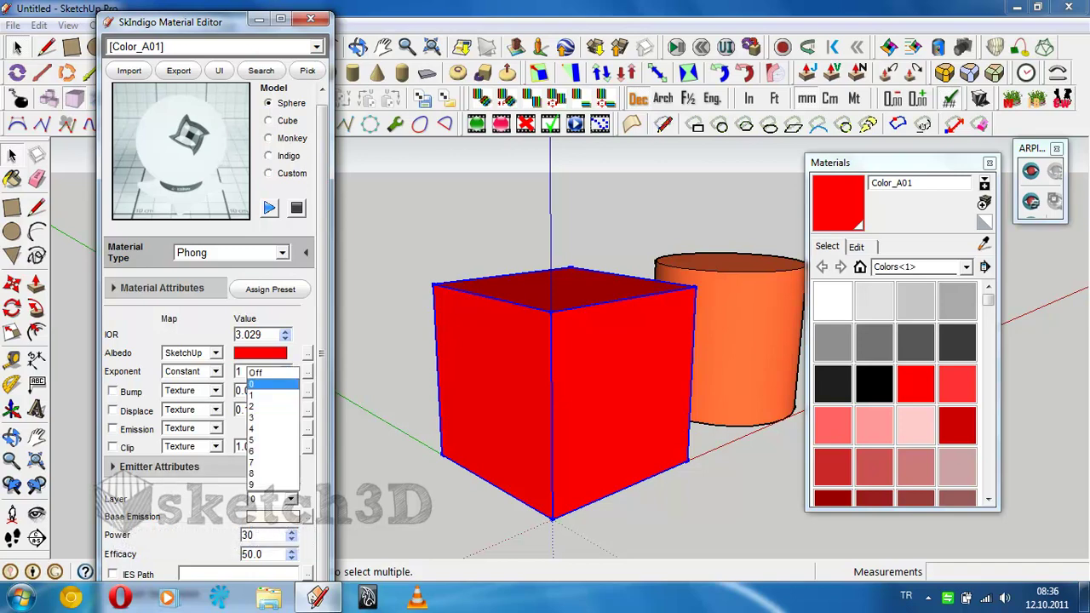
click(264, 372)
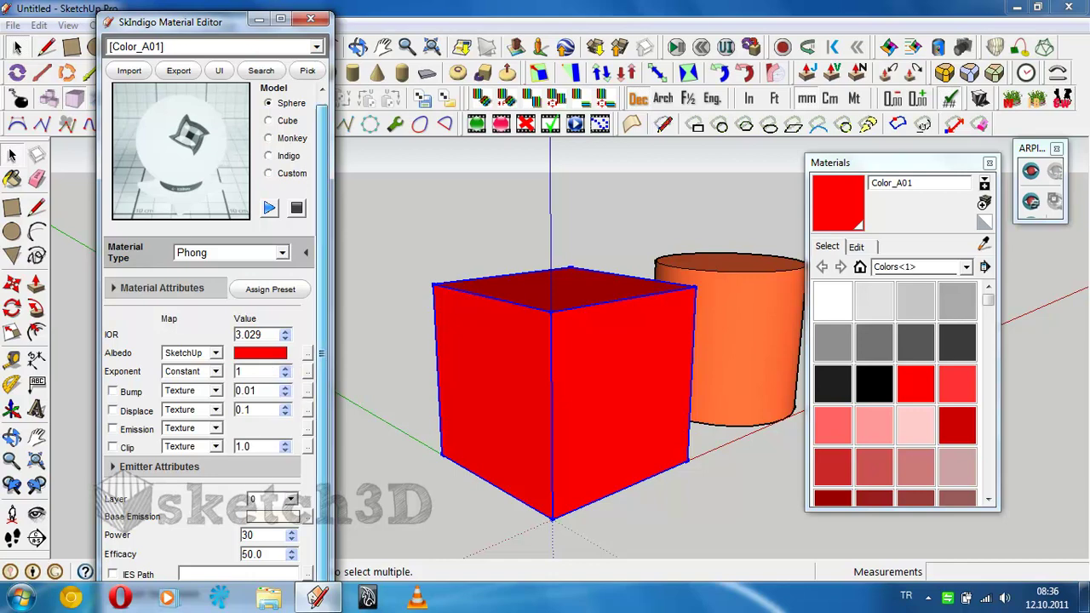
scroll(209, 340, up, 1)
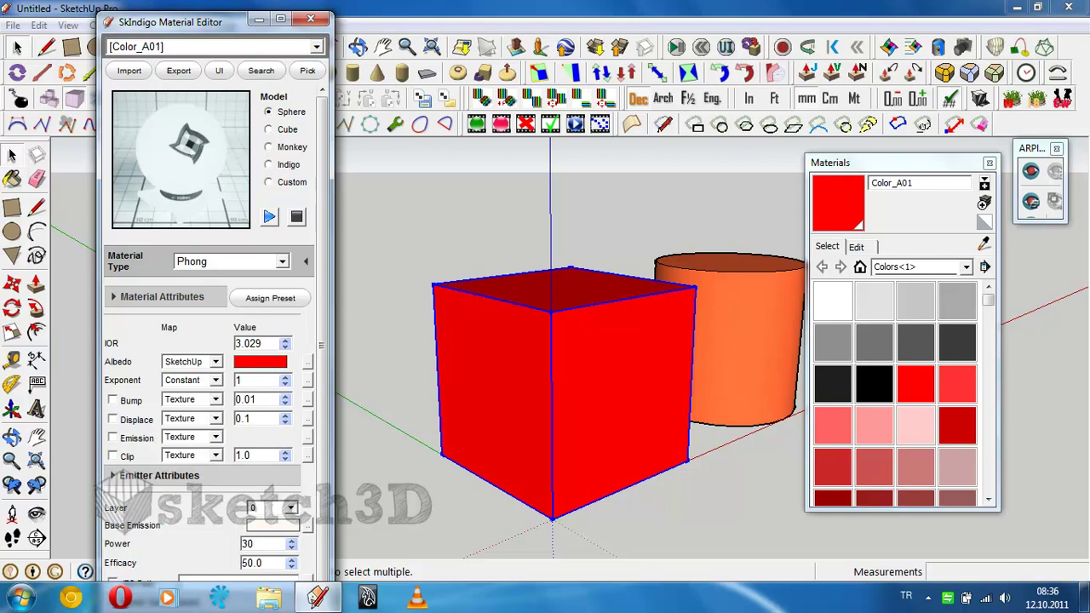
click(290, 507)
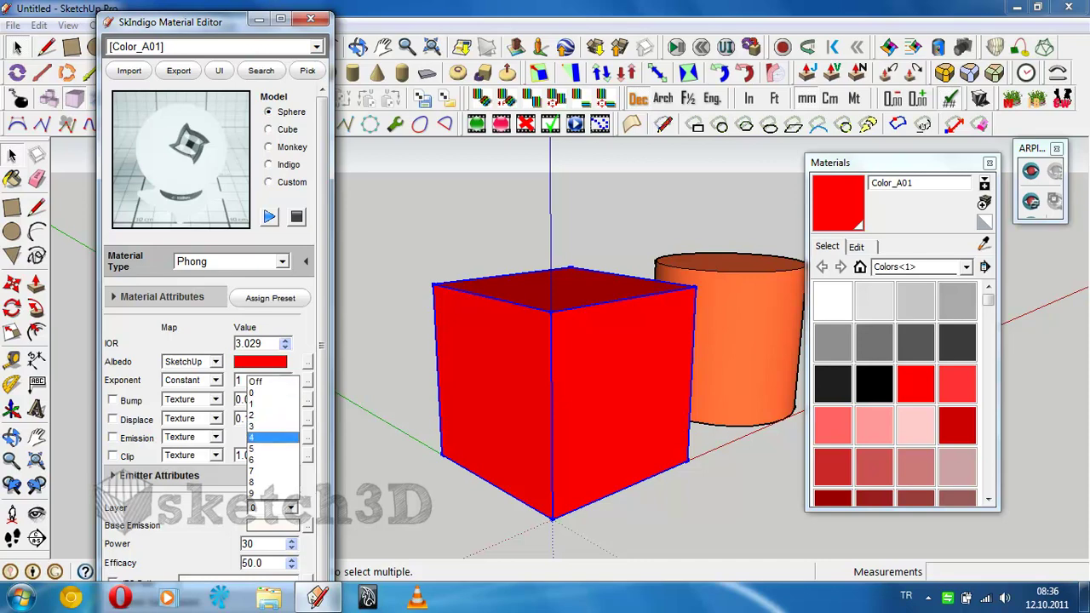
key(Escape)
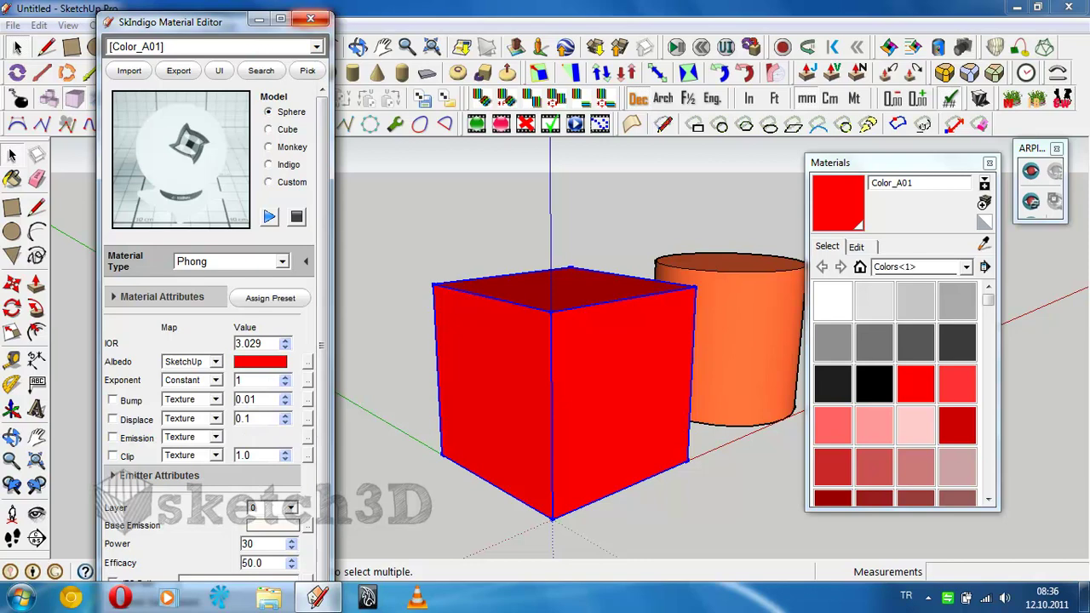
Close the SkIndigo Material Editor and orbit around the cube and cylinder
click(310, 18)
mouse_move(545, 358)
middle_down()
mouse_move(477, 367)
mouse_move(498, 366)
middle_up()
scroll(352, 377, up, 2)
scroll(352, 377, up, 1)
scroll(349, 383, down, 1)
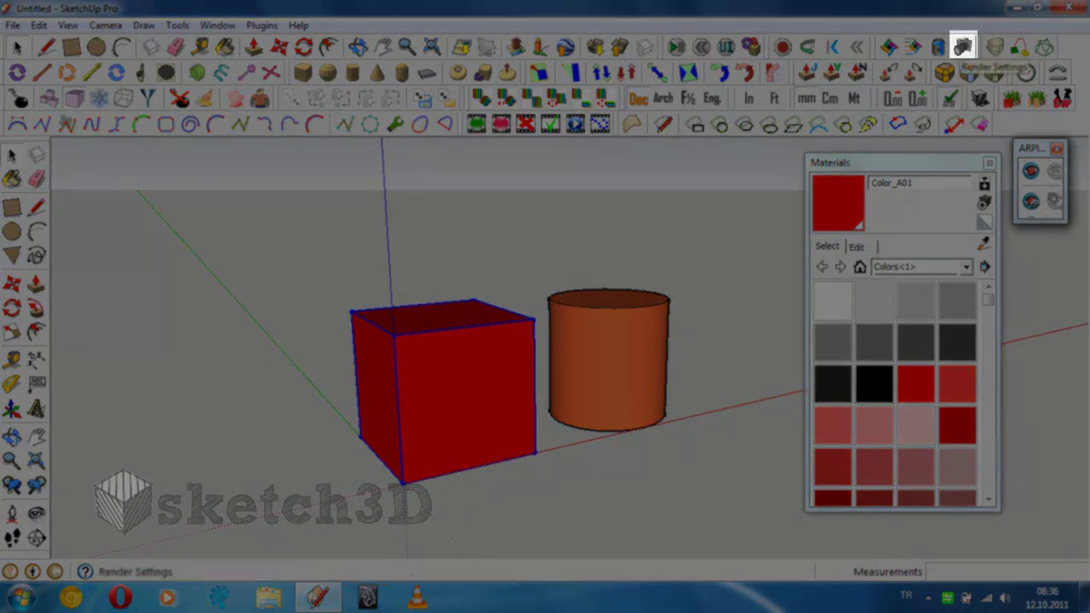
Open the SkIndigo render settings and make the output size 650 × 264 pixels, doubling first and then halving twice
click(963, 46)
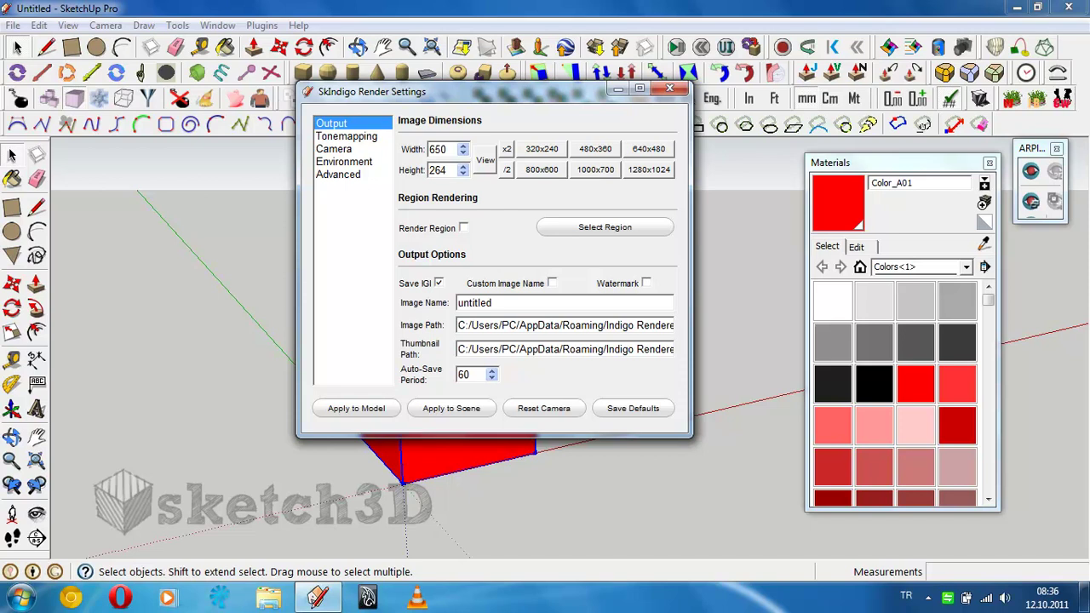
click(484, 159)
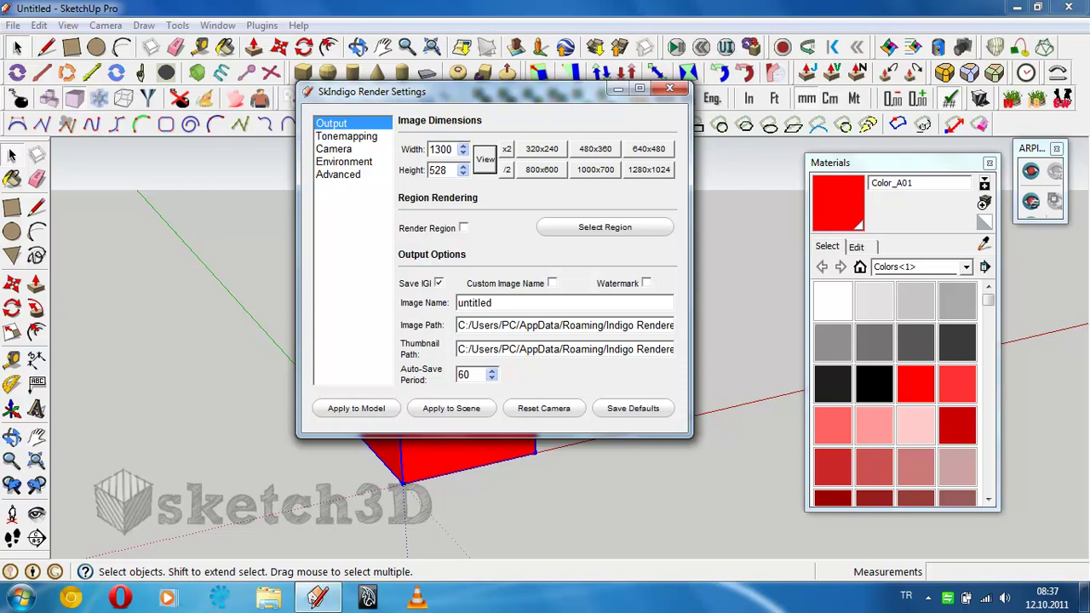
click(507, 149)
click(507, 169)
click(506, 169)
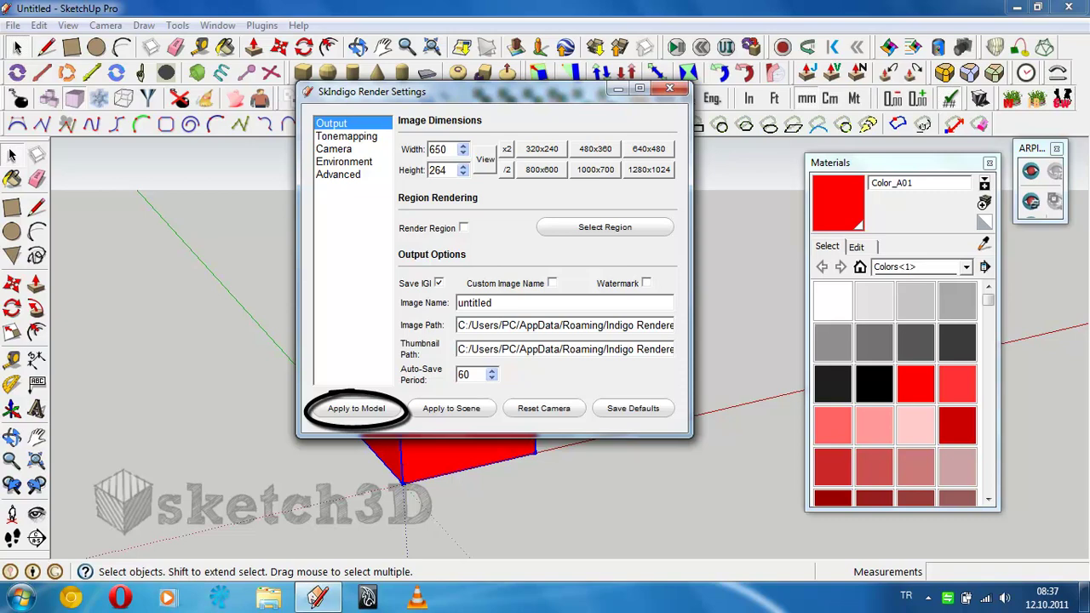
click(356, 408)
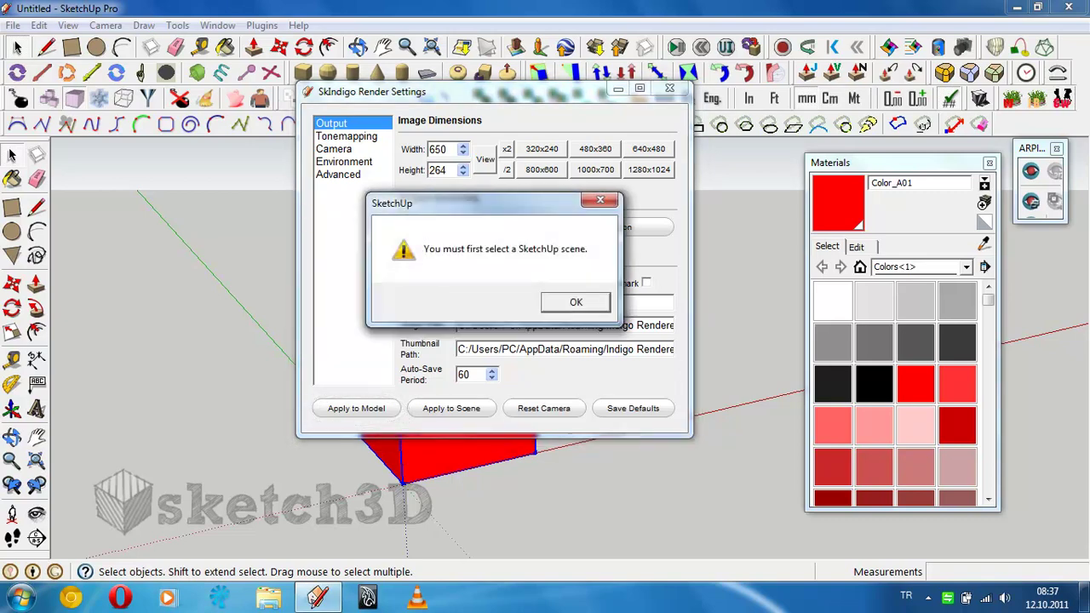
key(Return)
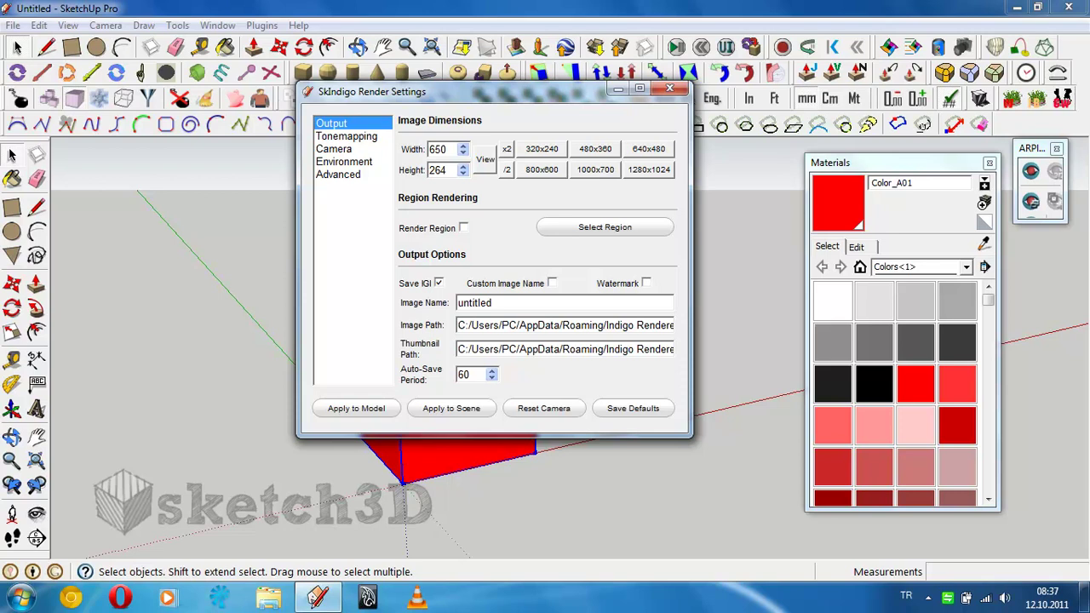
click(464, 227)
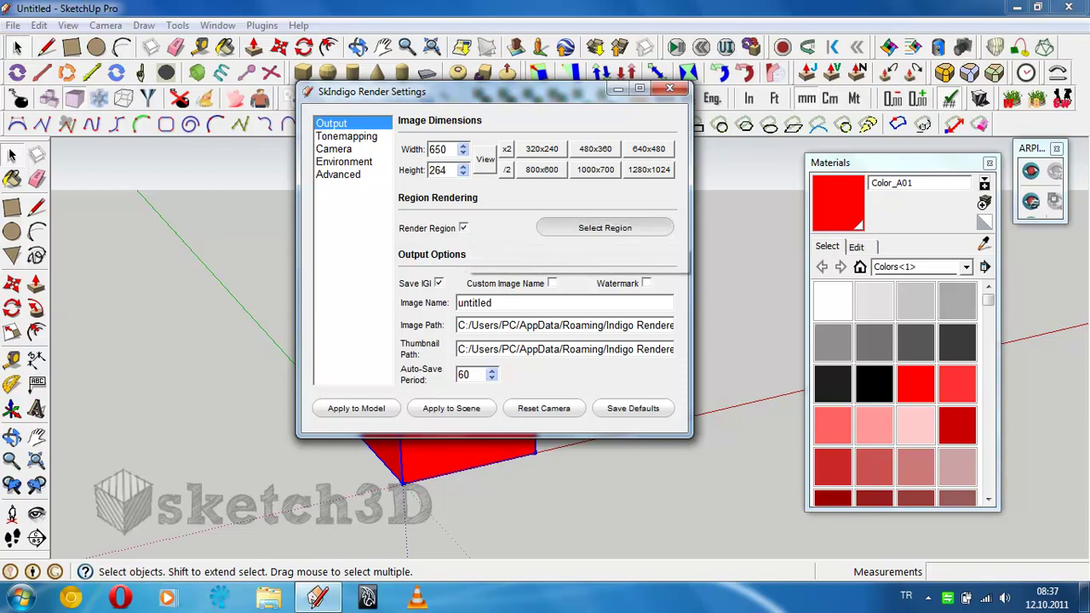
click(641, 302)
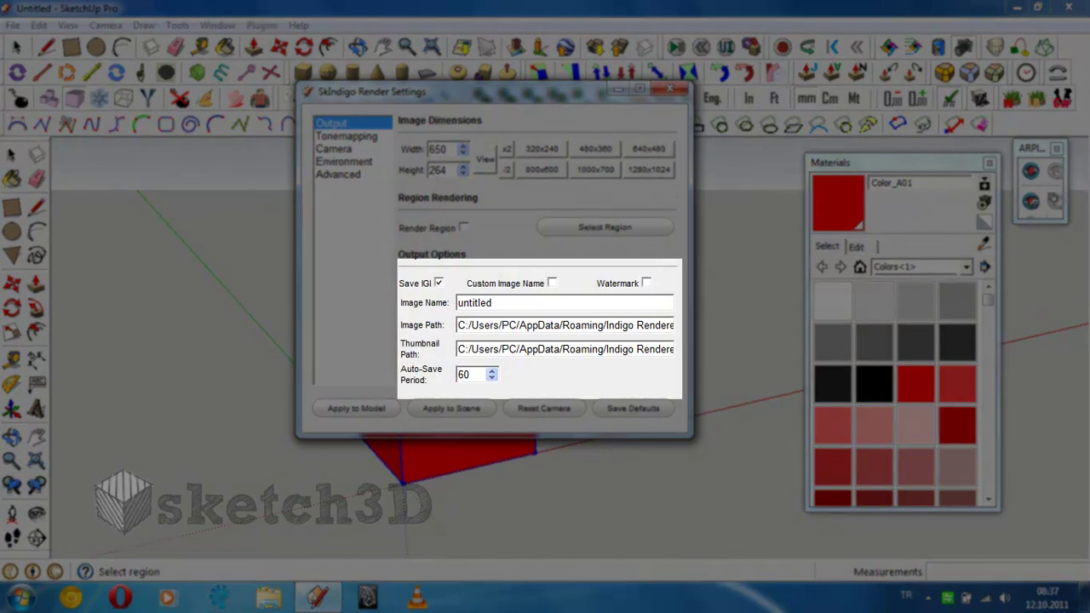
drag(470, 325, 673, 325)
Read the full Thumbnail Path, then show the Tonemapping page with Camera mode, ISO 100 and exposure 0
click(599, 349)
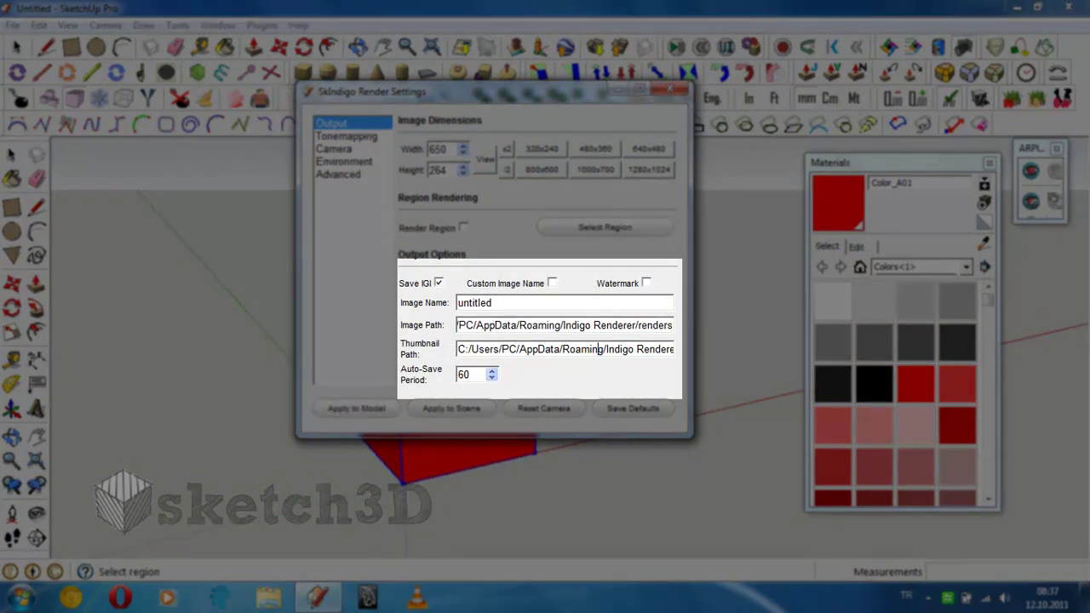
drag(458, 349, 673, 350)
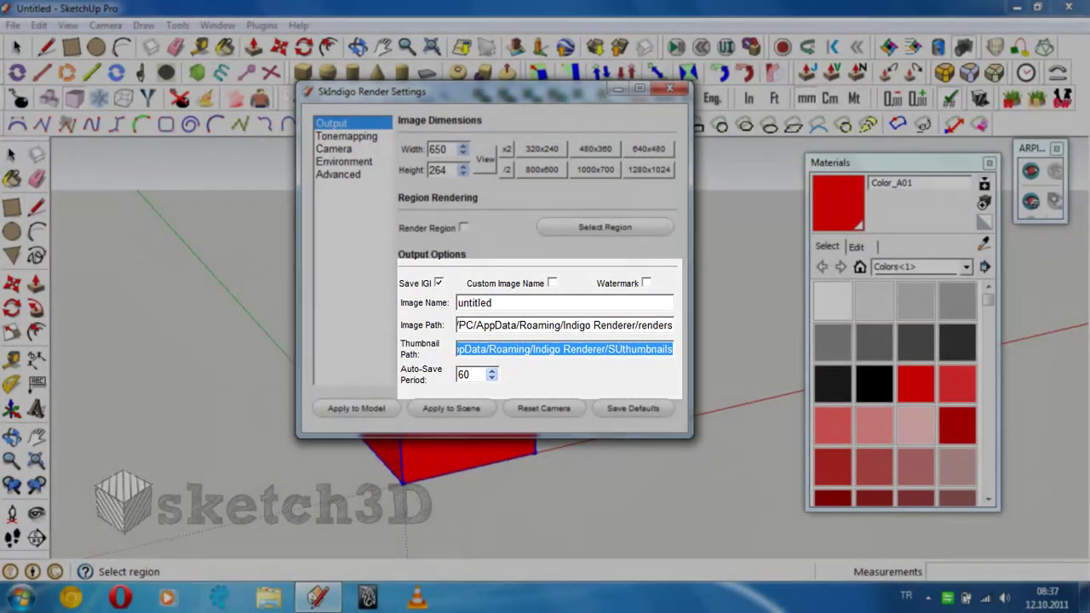
click(646, 349)
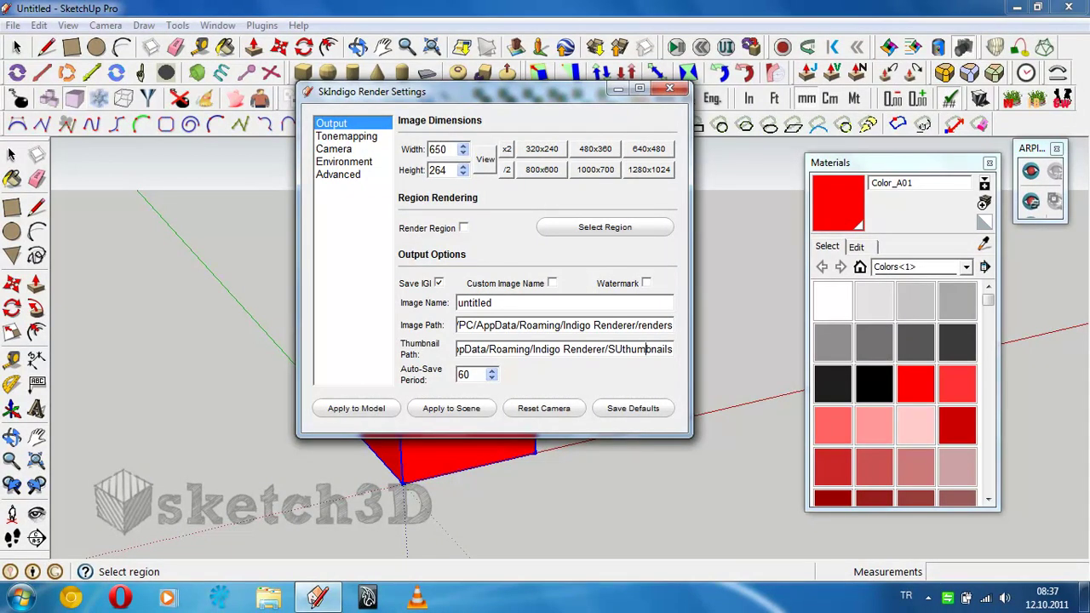
click(347, 137)
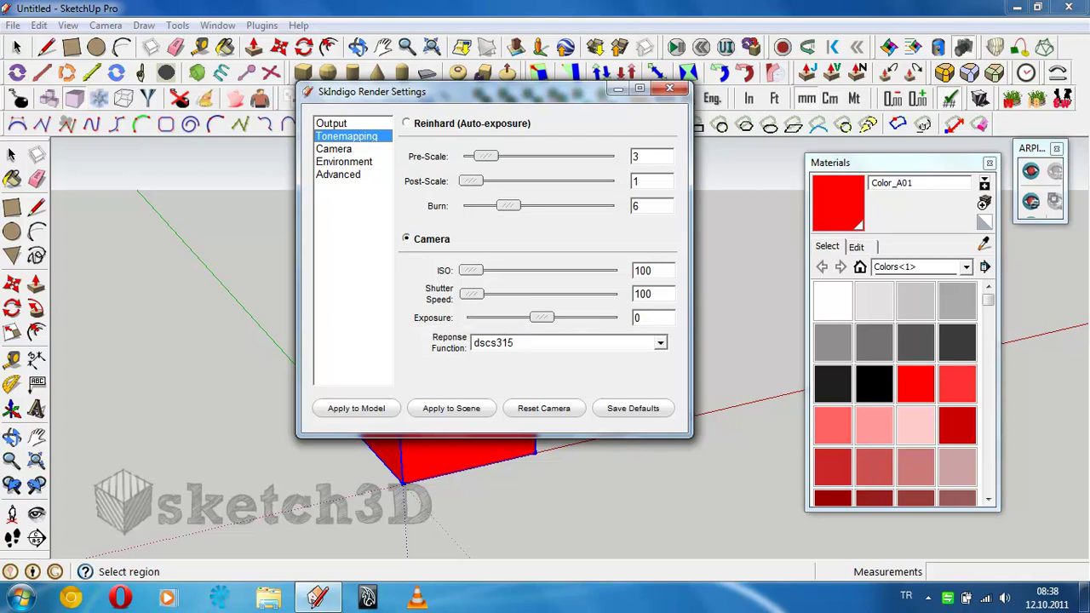
Review the Camera settings, then show the Environment page set to Sun and Sky at turbidity 2
click(333, 148)
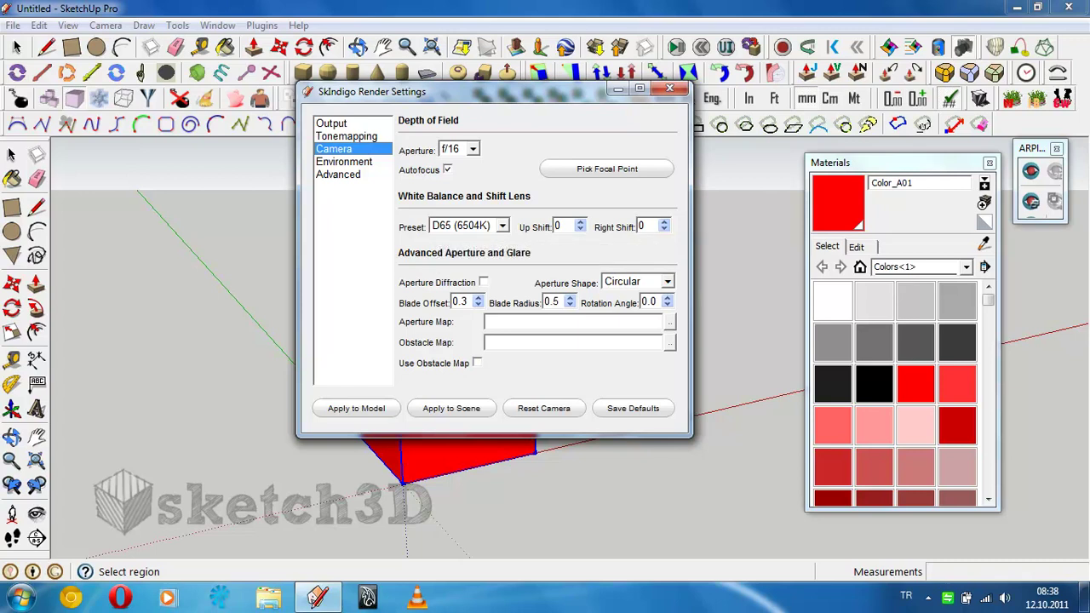
click(343, 161)
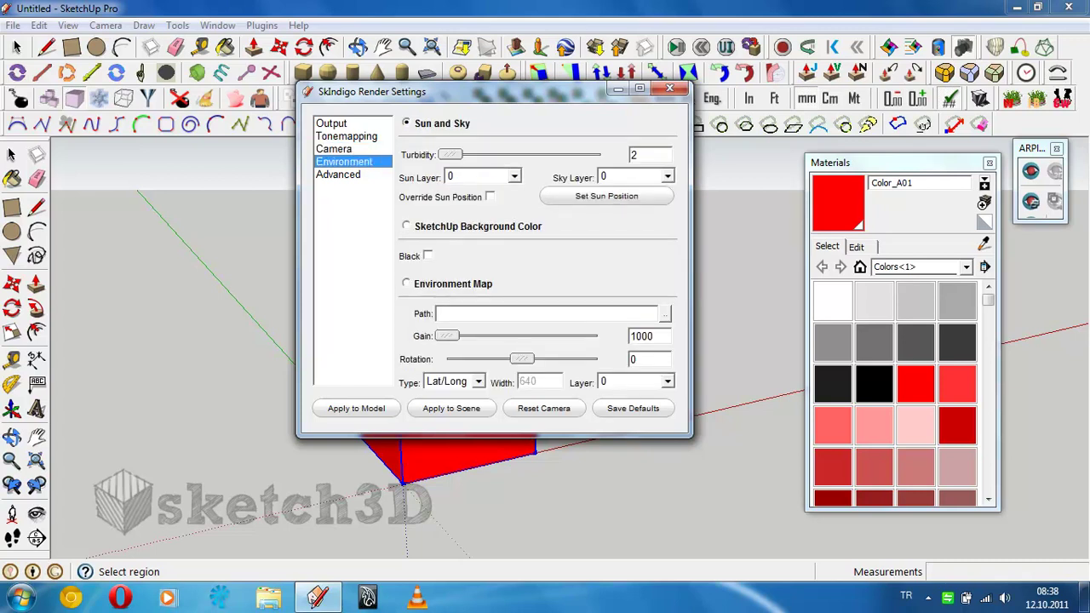
Move the SkIndigo settings dialog left and orbit so the cube and cylinder are visible
mouse_move(400, 91)
mouse_down()
mouse_move(179, 168)
mouse_move(163, 163)
mouse_up()
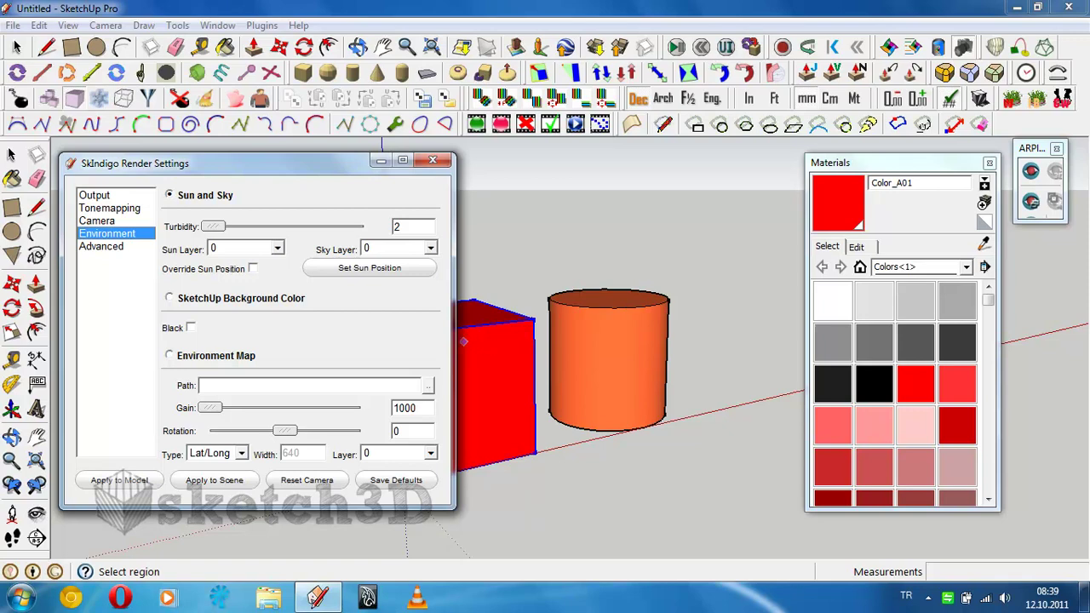
mouse_move(615, 324)
middle_down()
mouse_move(596, 332)
mouse_move(607, 331)
middle_up()
drag(213, 162, 187, 156)
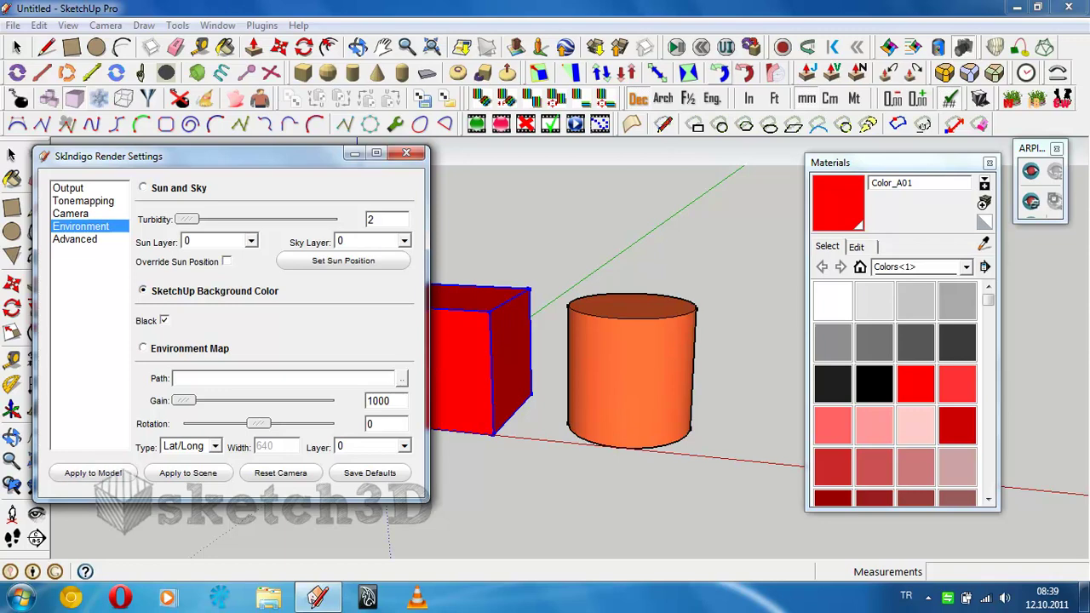
Render the black-background scene with Indigo at 650 × 264, then stop and close Indigo Renderer
click(888, 47)
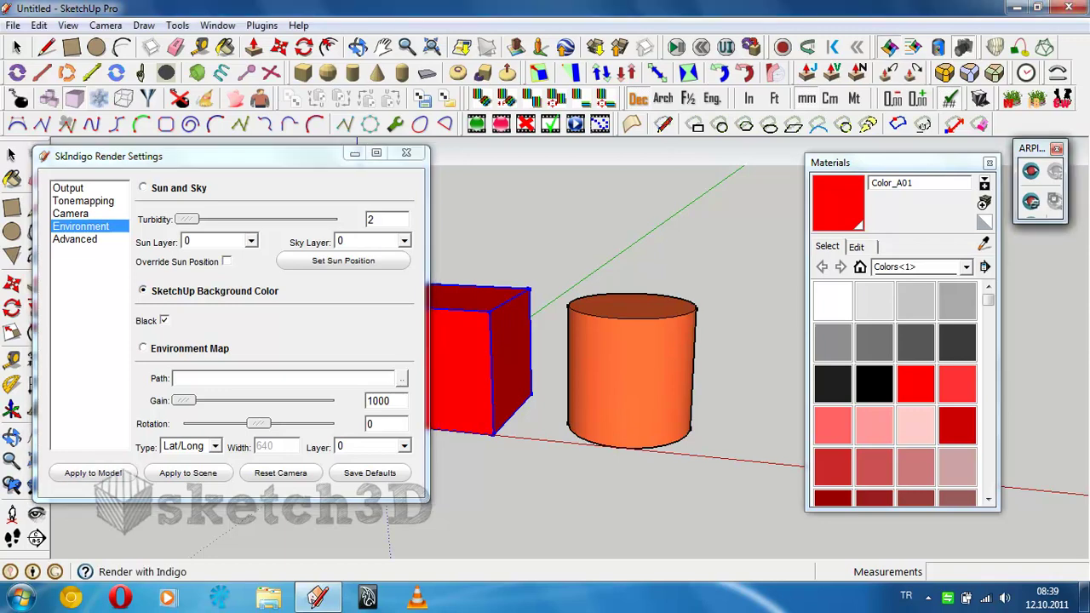
key(Return)
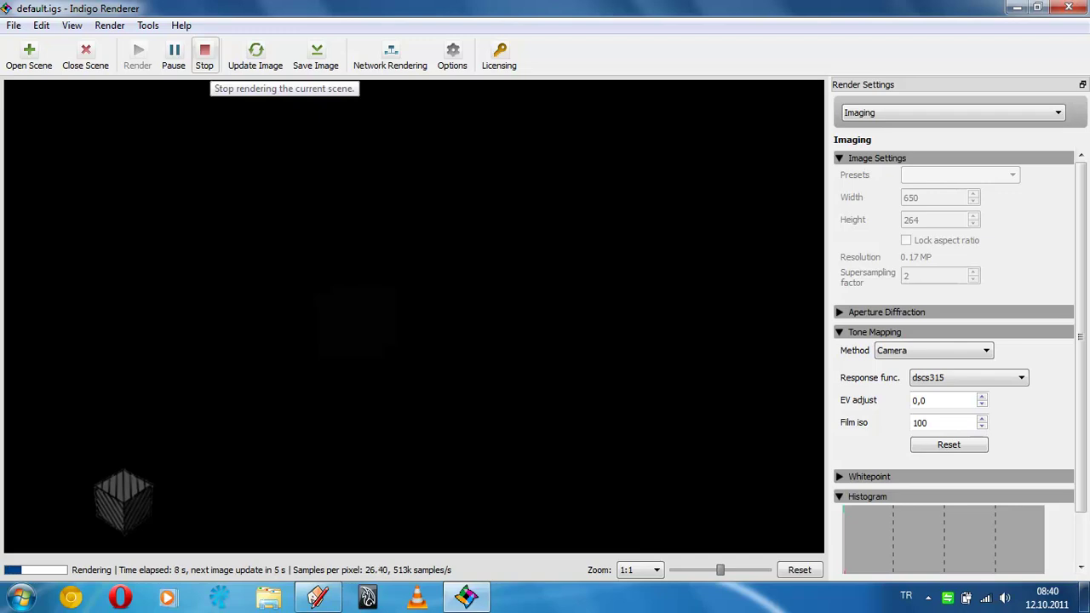
click(204, 56)
click(1070, 7)
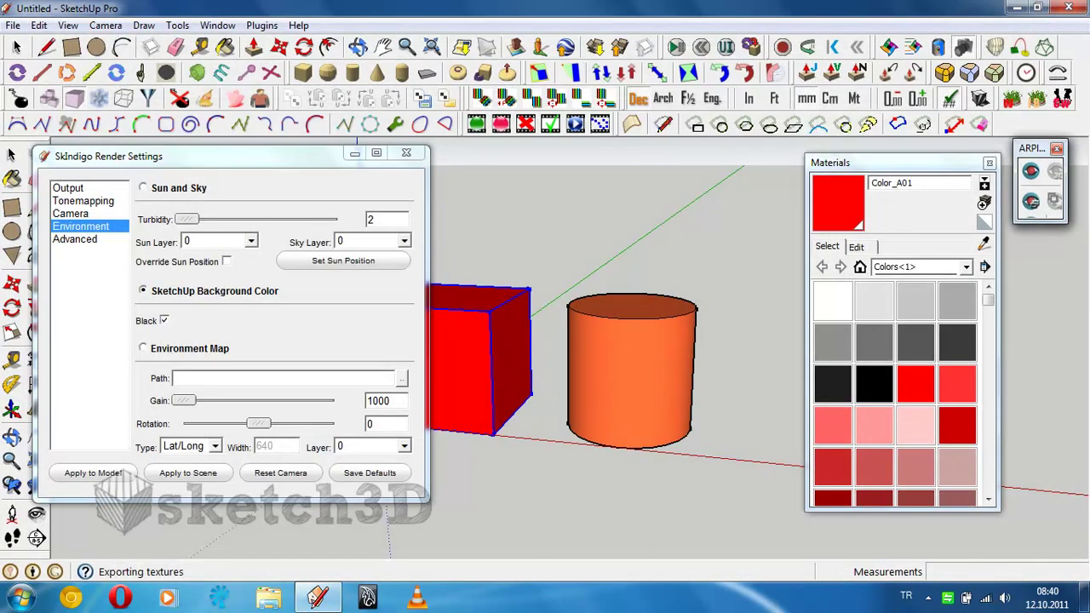
Untick Black, set the environment to Sun and Sky, and zoom out around the cube and cylinder
click(164, 321)
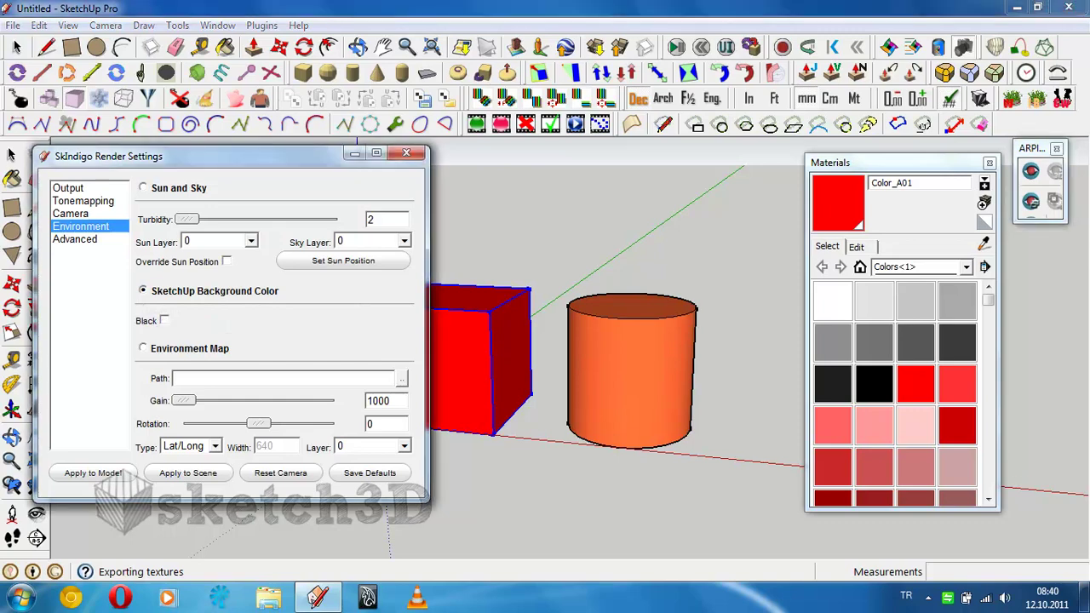
click(143, 187)
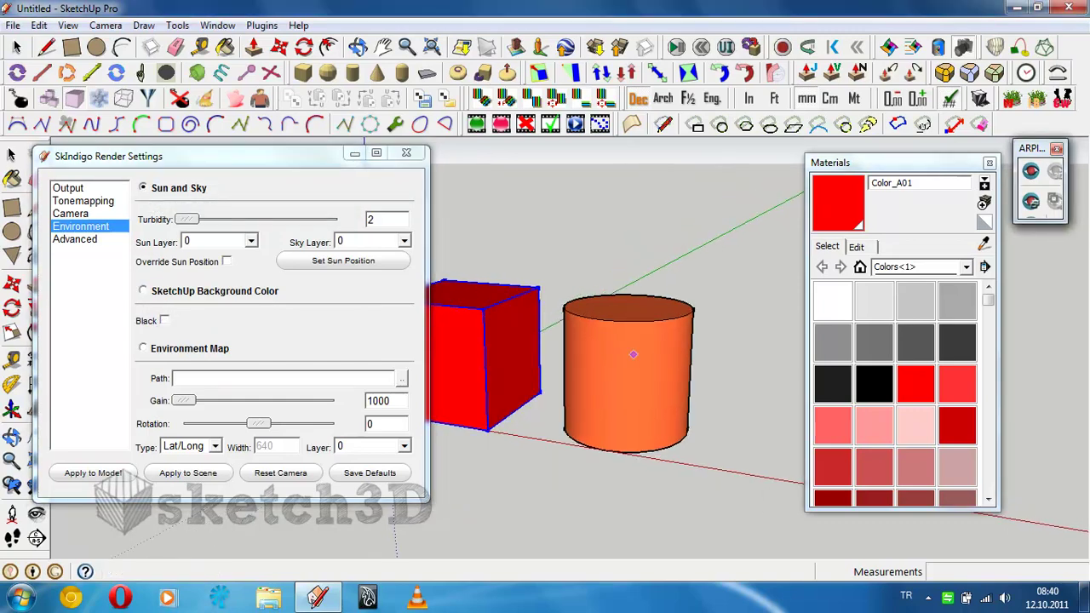
scroll(676, 355, down, 2)
middle_drag(676, 354, 647, 324)
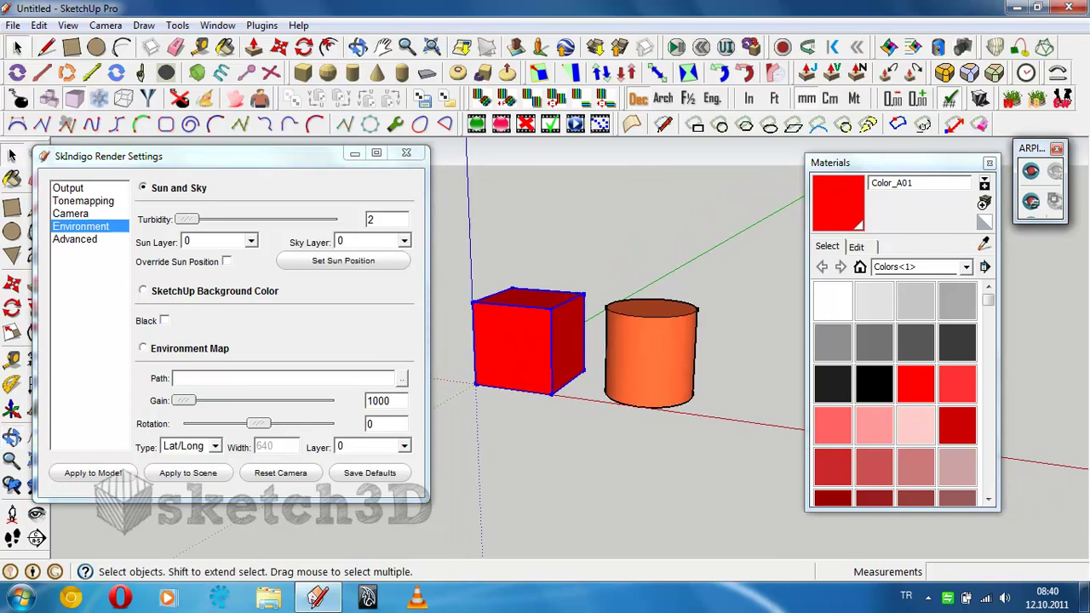
scroll(605, 411, down, 2)
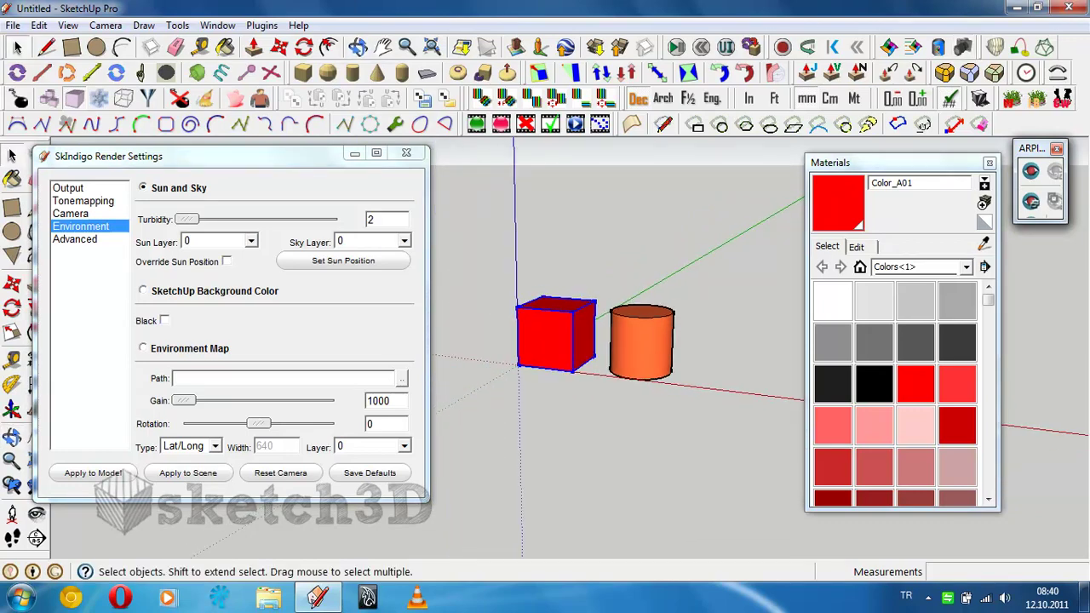
scroll(606, 411, down, 1)
scroll(605, 411, down, 1)
Draw a ground rectangle around the shapes and push/pull it up into a tall box
key(r)
click(457, 466)
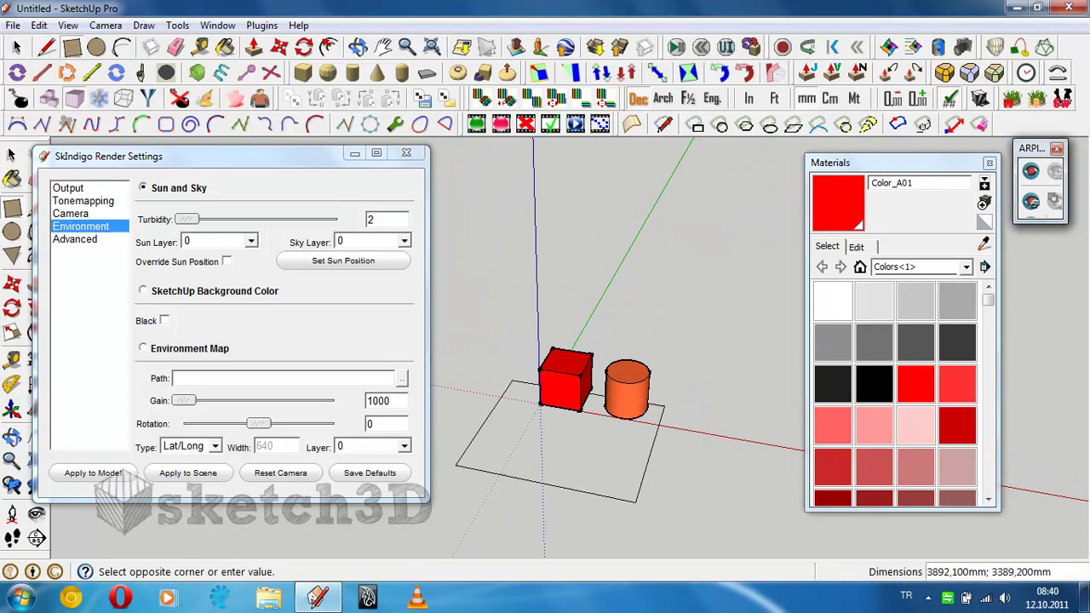
click(713, 343)
key(space)
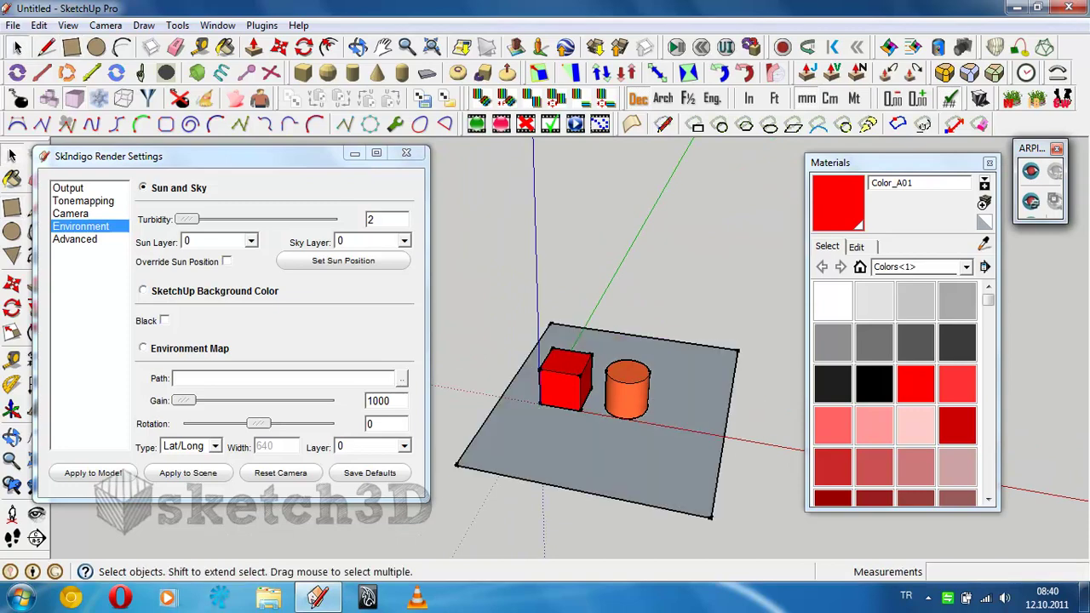
scroll(611, 349, up, 1)
key(p)
drag(622, 426, 621, 212)
key(space)
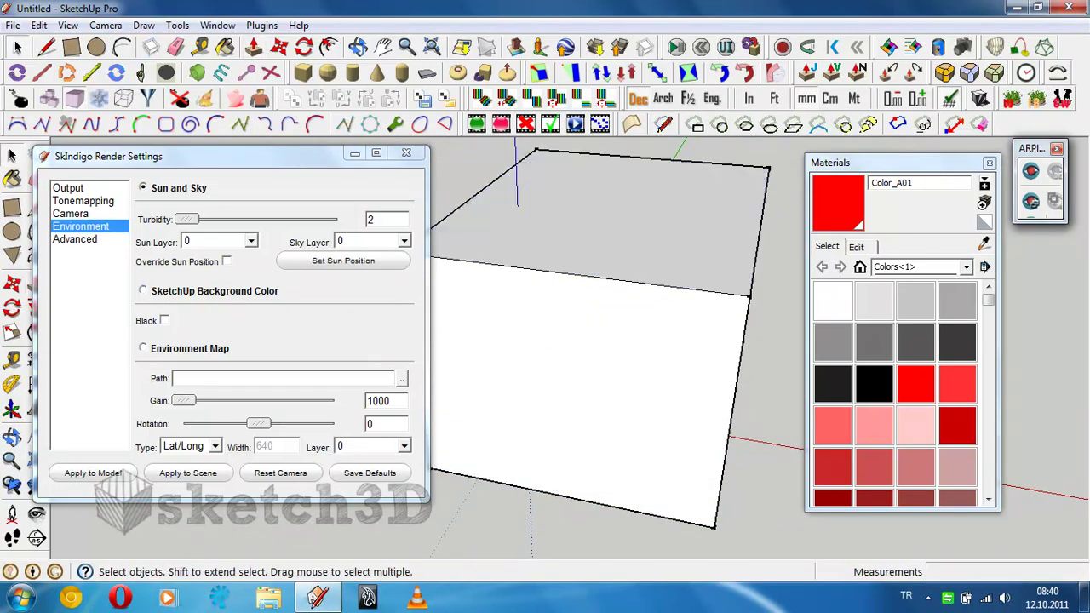
Select the whole box, orbit inside to face the red cube, and keep the environment on Sun and Sky
middle_drag(597, 341, 596, 256)
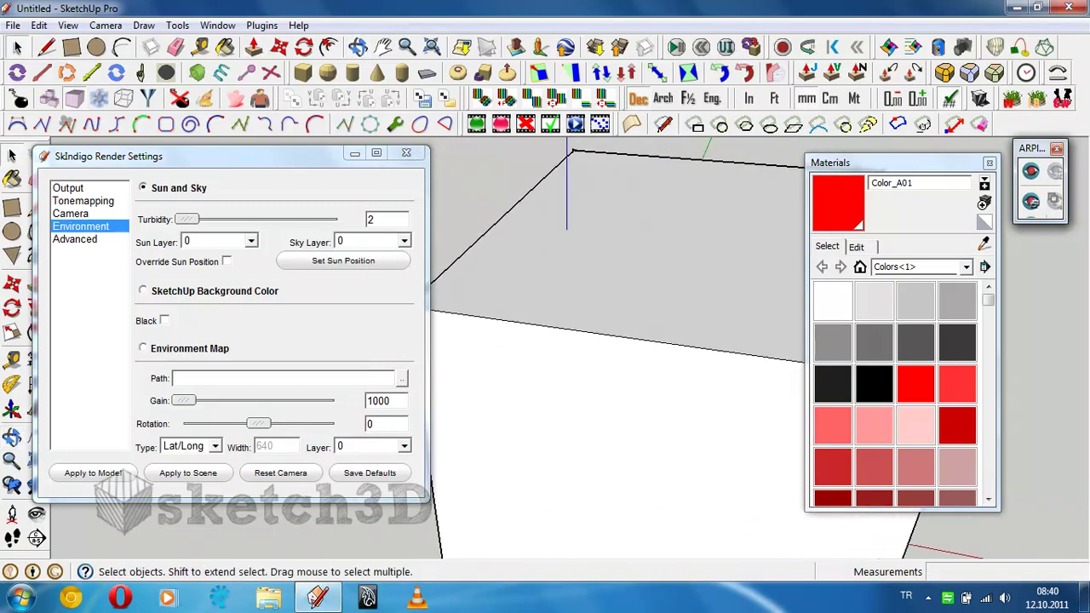
mouse_move(596, 341)
middle_down()
mouse_move(647, 358)
mouse_move(596, 358)
mouse_move(613, 340)
mouse_move(871, 479)
mouse_move(647, 358)
mouse_move(664, 383)
mouse_move(605, 358)
mouse_move(631, 426)
mouse_move(673, 421)
middle_up()
key(ctrl+a)
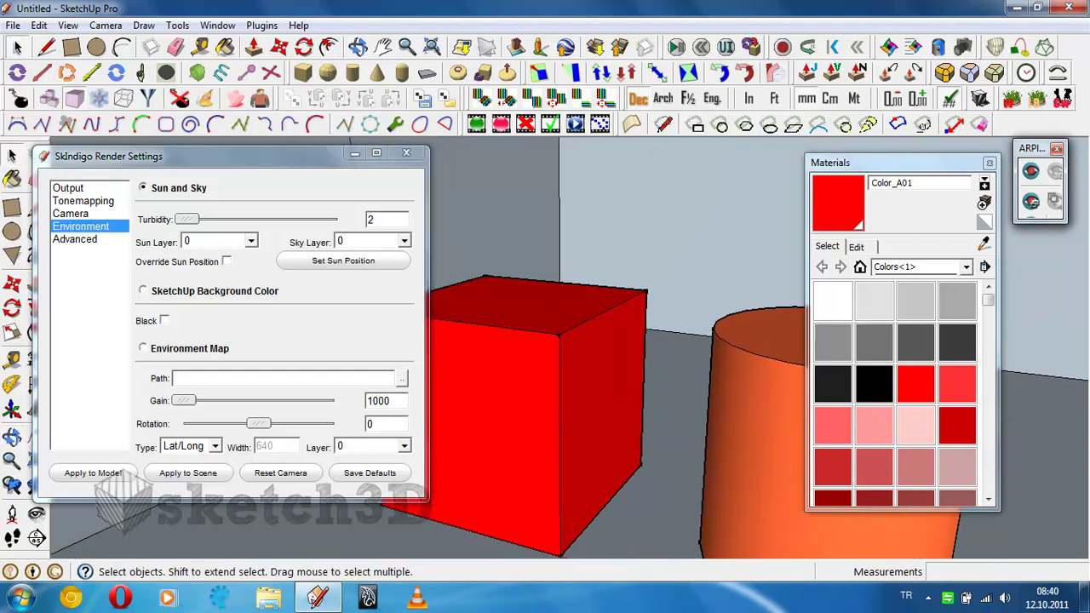
mouse_move(597, 358)
middle_down()
mouse_move(536, 358)
mouse_move(550, 358)
middle_up()
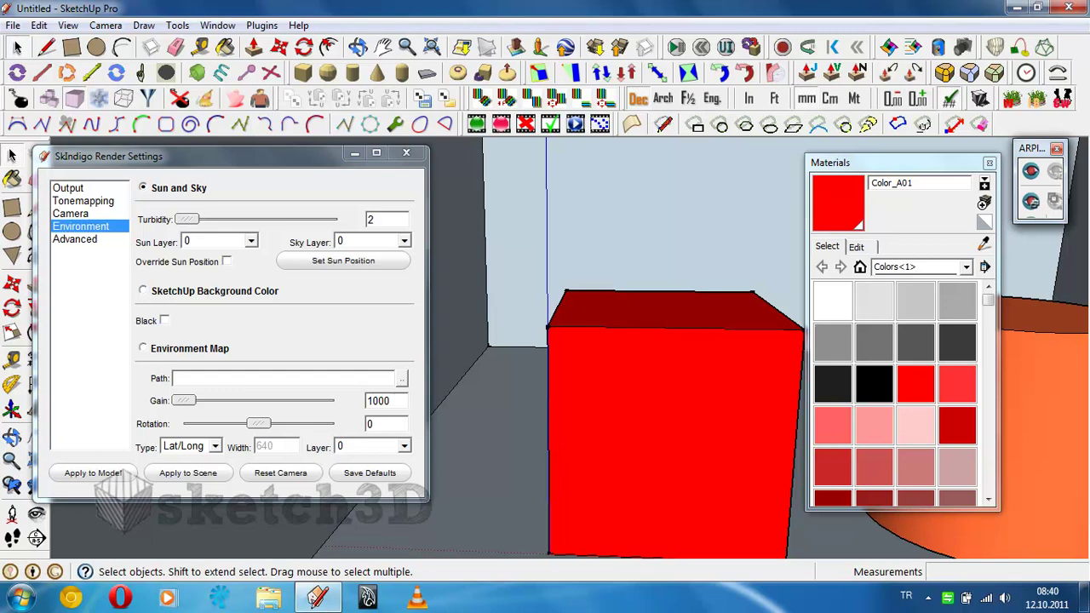
click(143, 291)
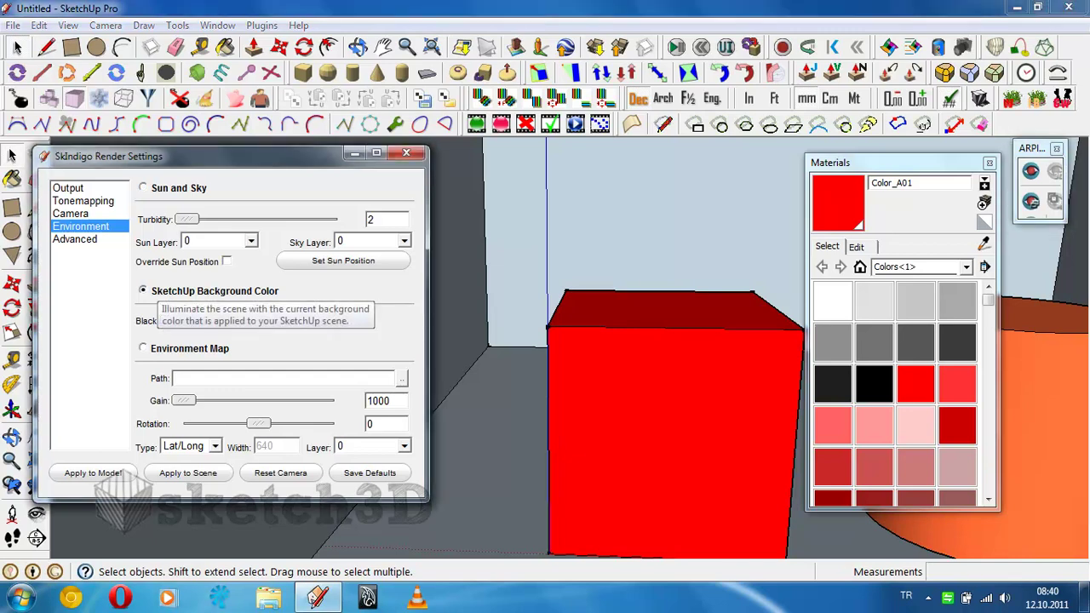
click(164, 321)
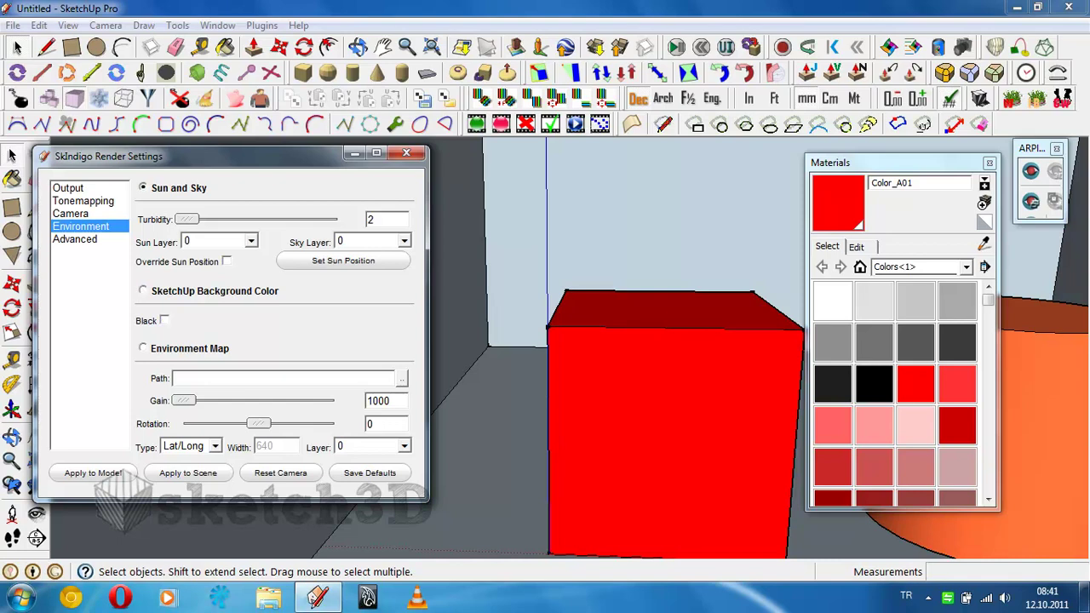
On the Advanced page, browse the Tracing Method list through Path Tracing and Hybrid options
click(75, 239)
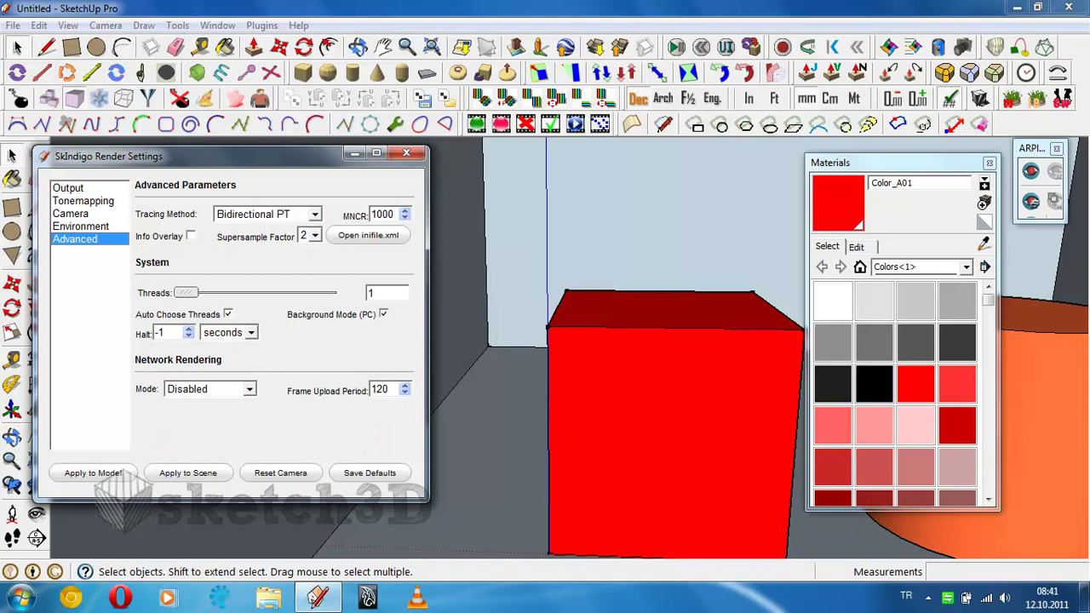
click(314, 214)
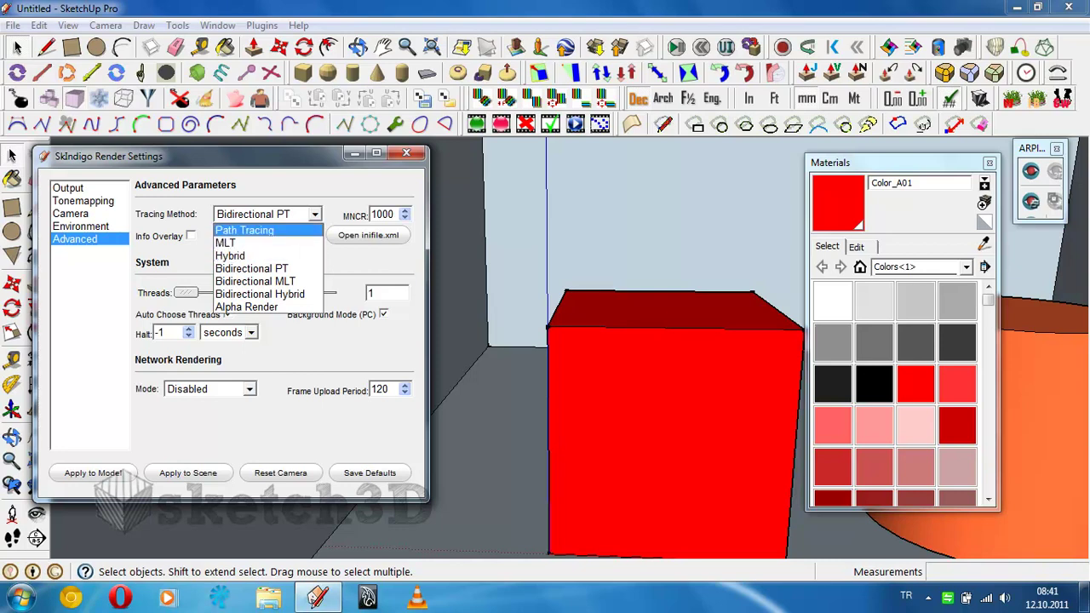
click(266, 214)
click(267, 214)
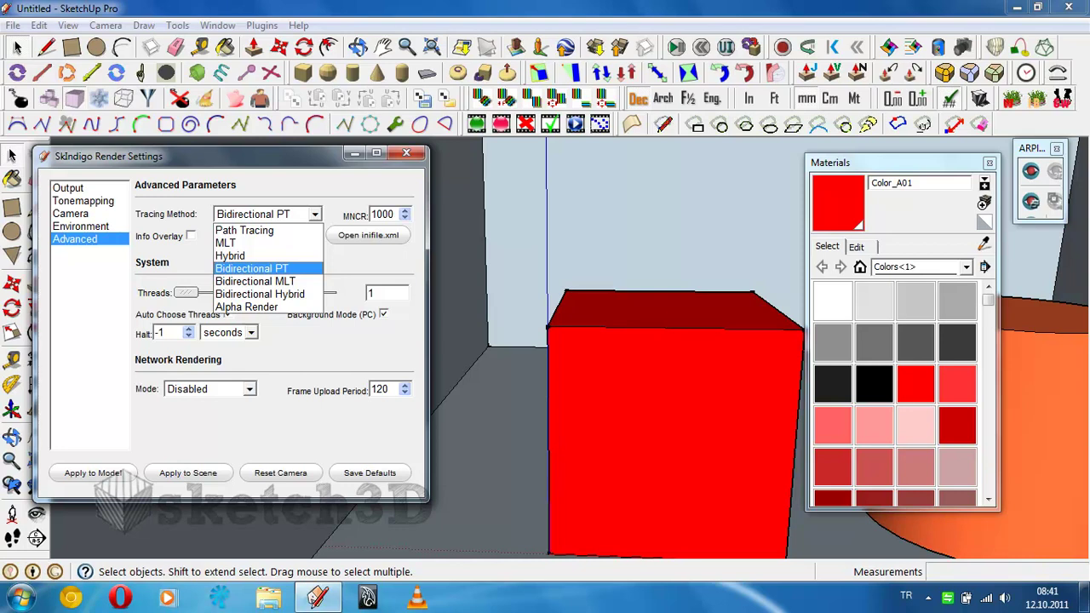
key(Up)
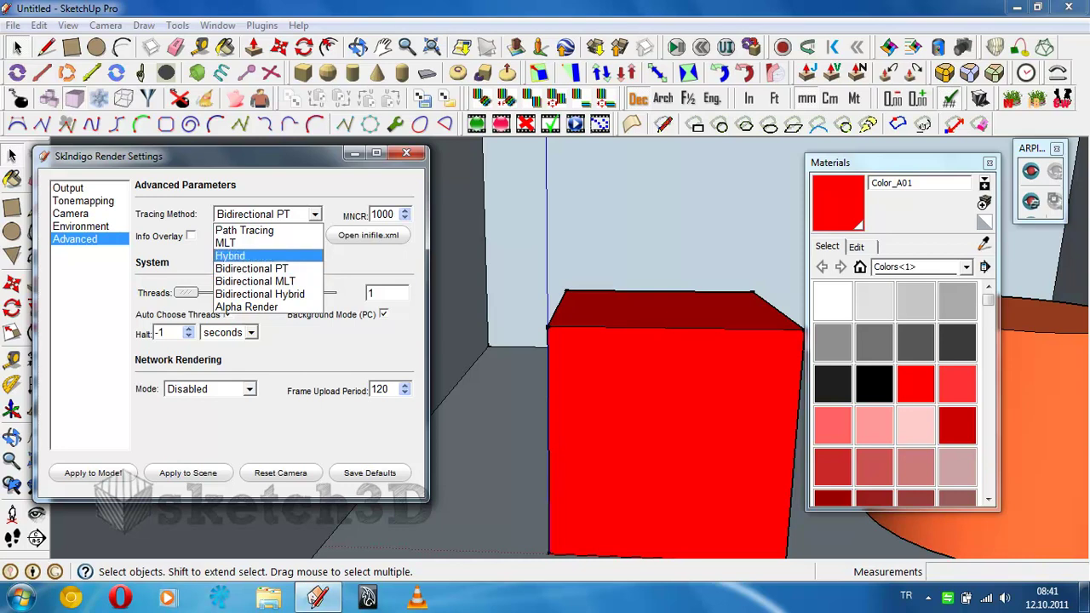
key(Up)
key(Up)
key(Down)
key(Down)
key(Down)
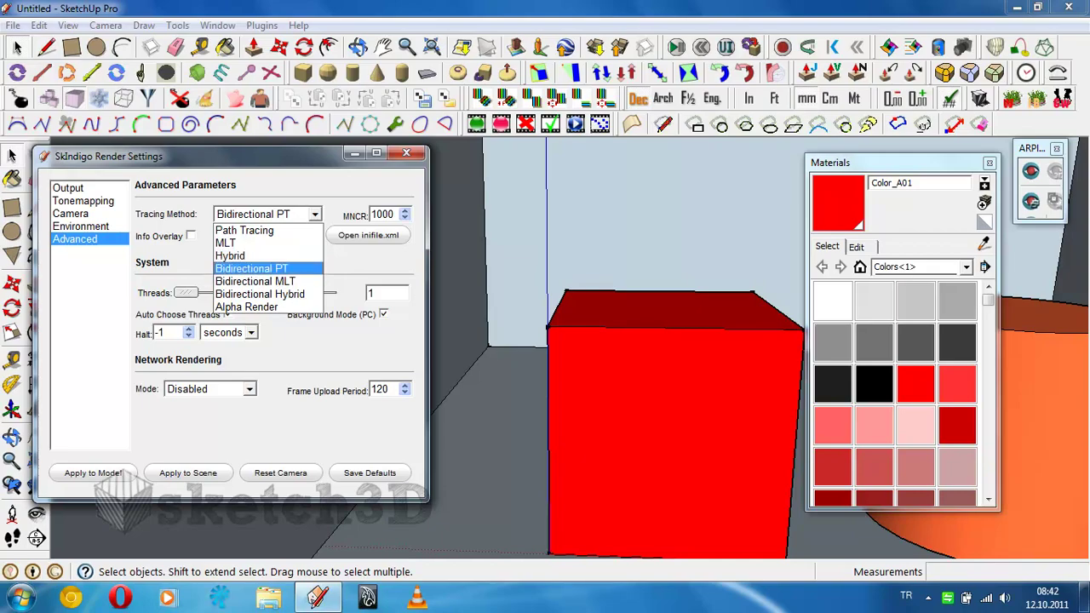
Close the Tracing Method list, keeping Bidirectional PT selected
key(Return)
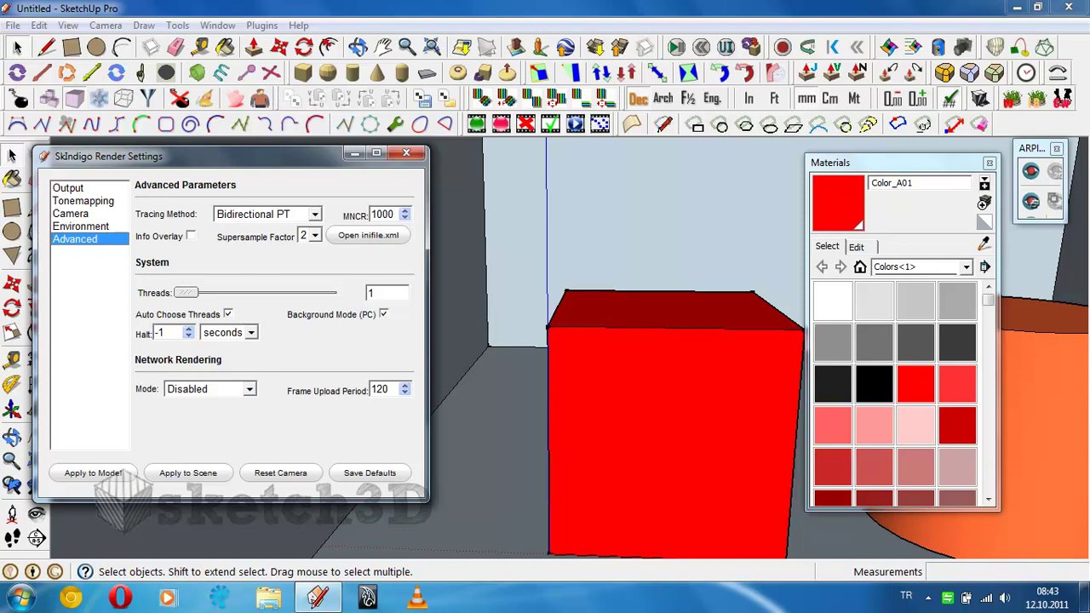
Try Network Master and Working Master network rendering modes, then set the mode back to Disabled
click(209, 389)
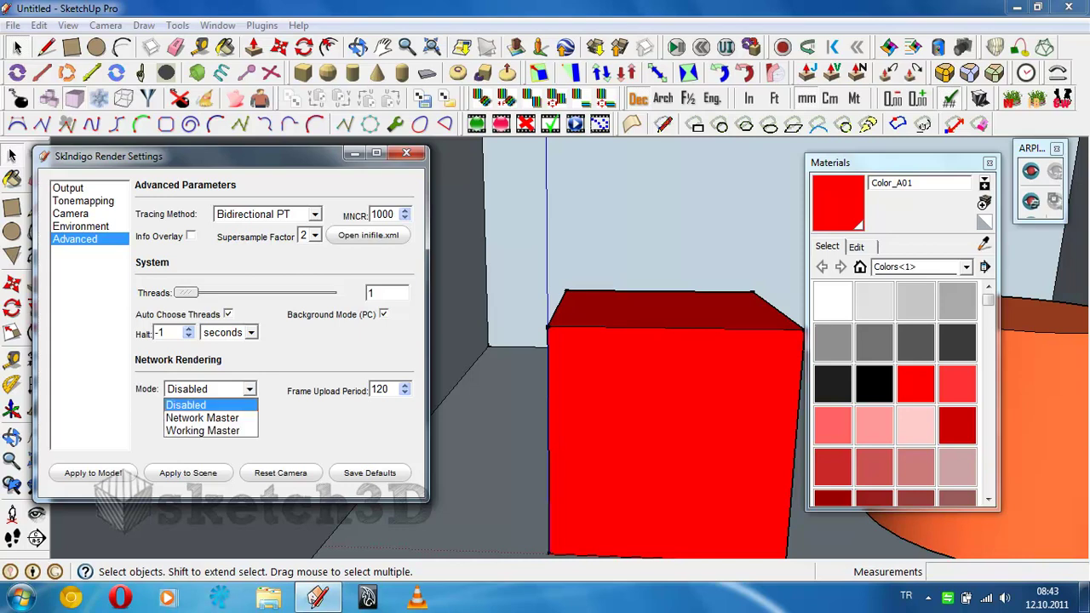
click(183, 398)
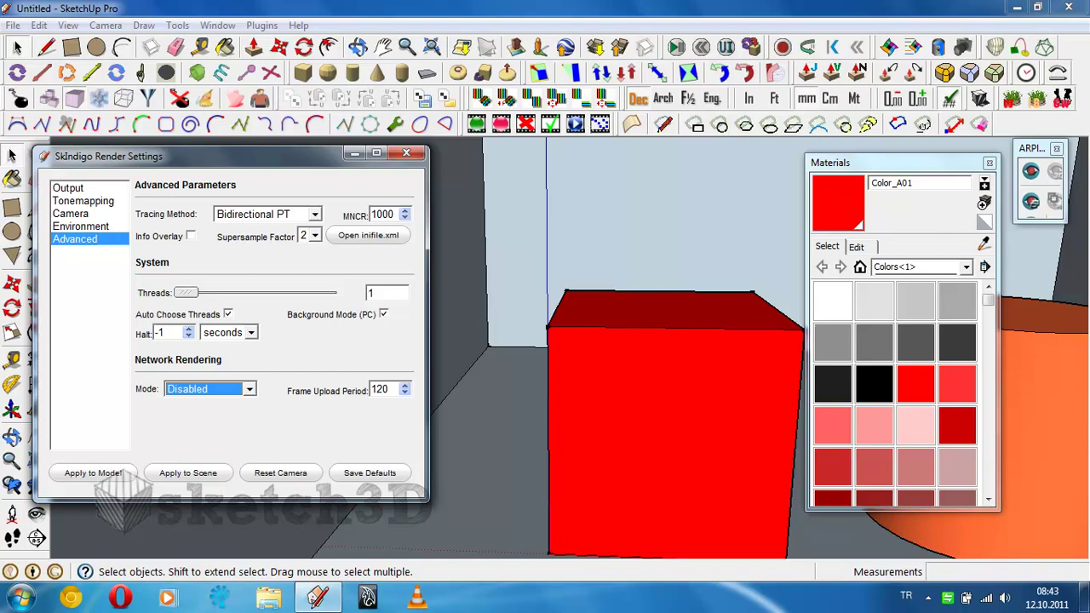
key(Tab)
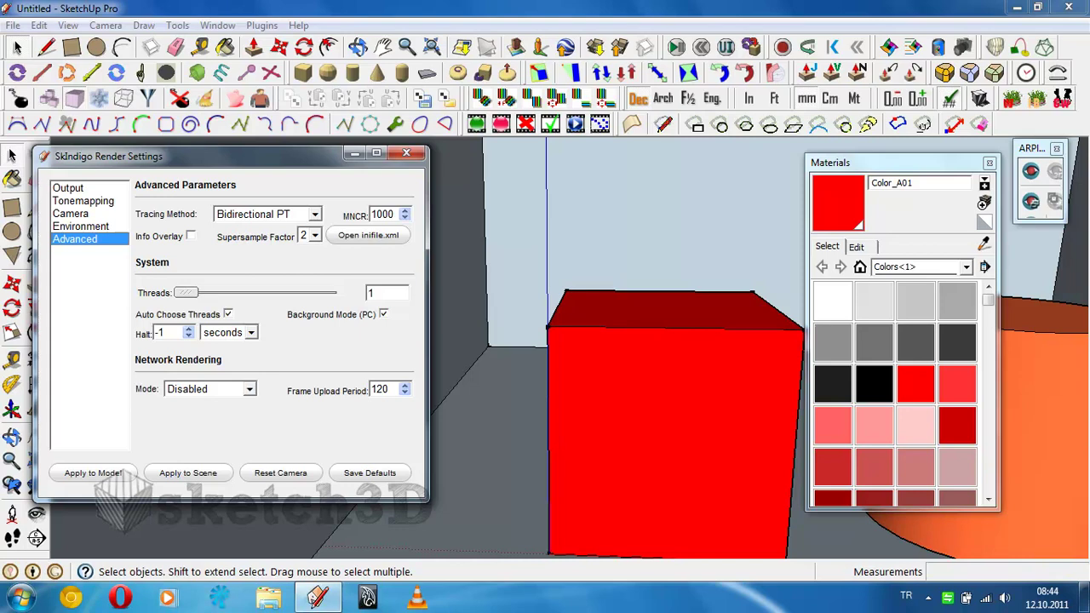
click(209, 389)
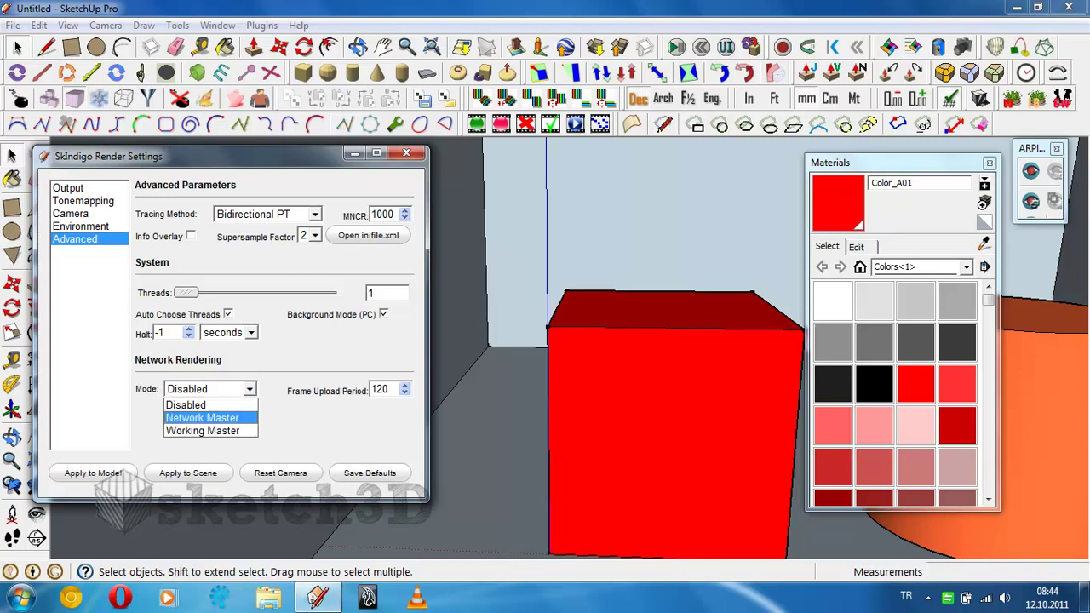
click(202, 417)
click(210, 389)
click(202, 430)
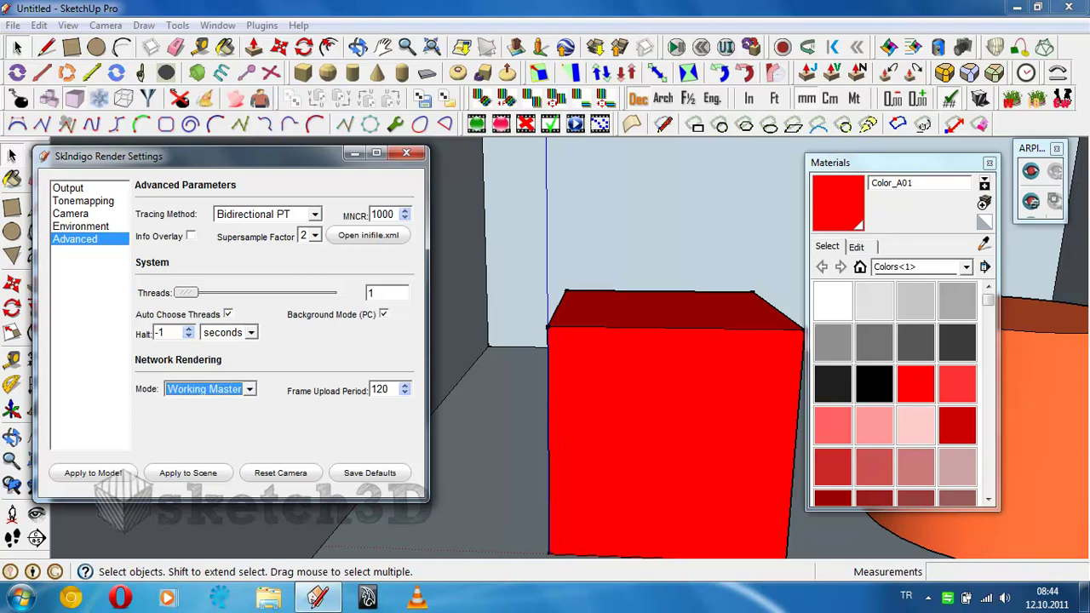
click(209, 389)
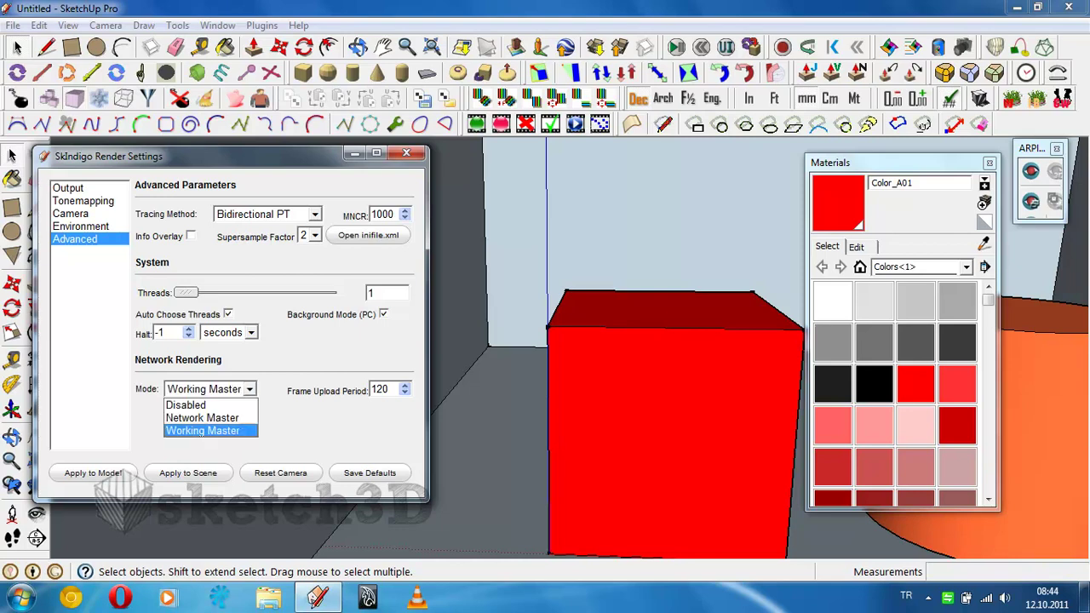
click(202, 403)
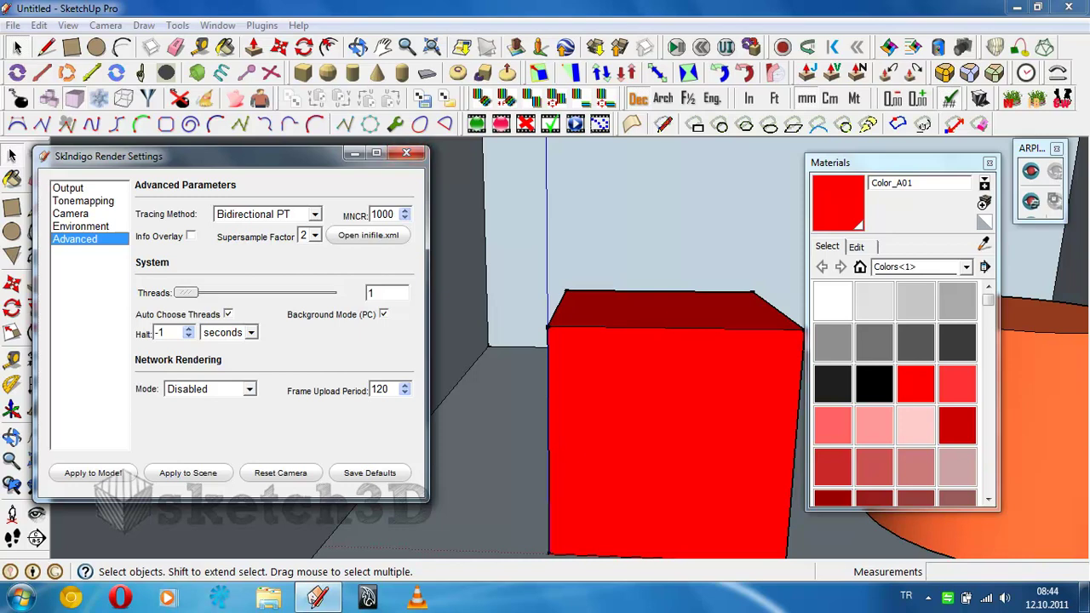
Close the SkIndigo render settings and delete the large white box from the scene
click(406, 152)
middle_drag(426, 340, 443, 340)
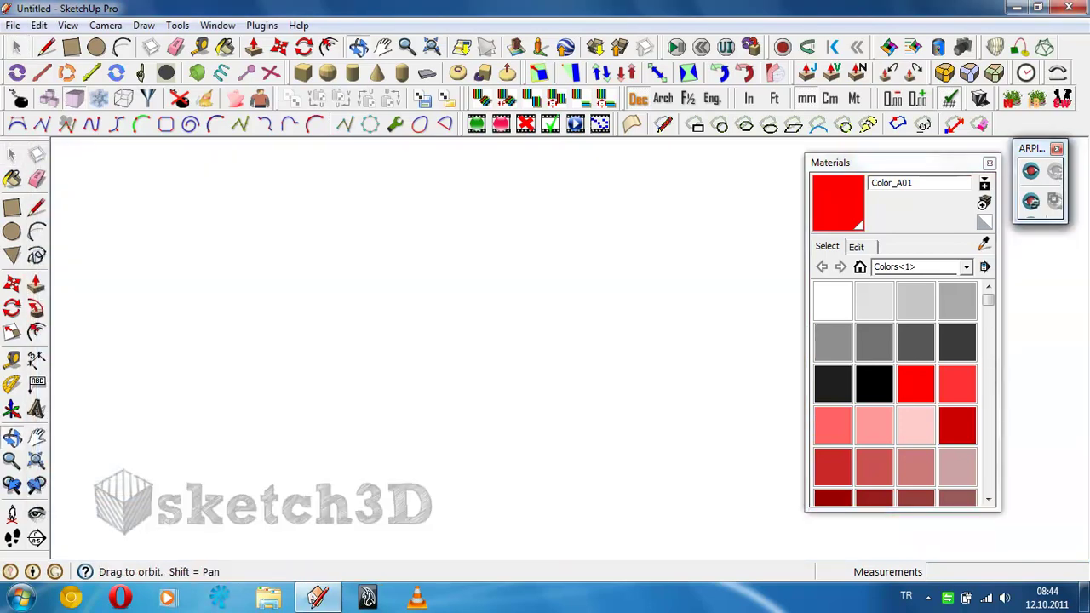
key(shift+z)
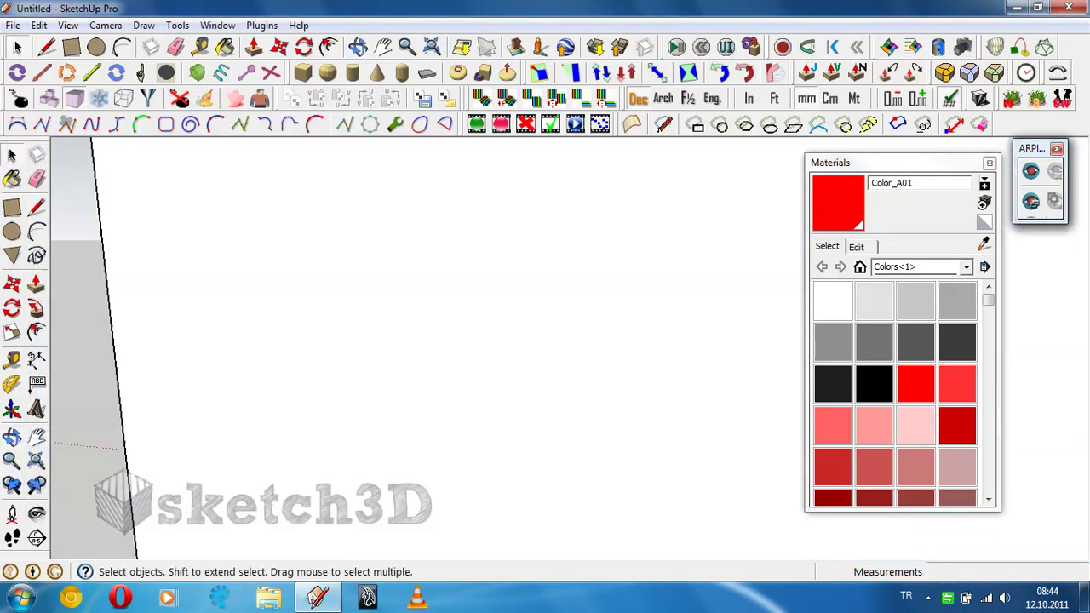
middle_drag(545, 341, 511, 341)
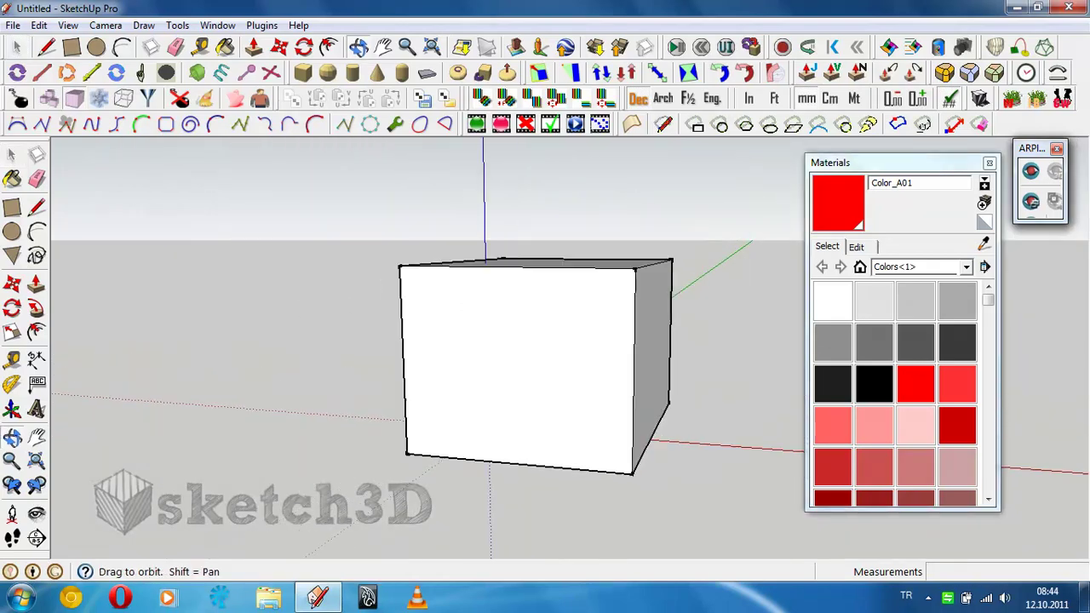
key(ctrl+a)
key(Delete)
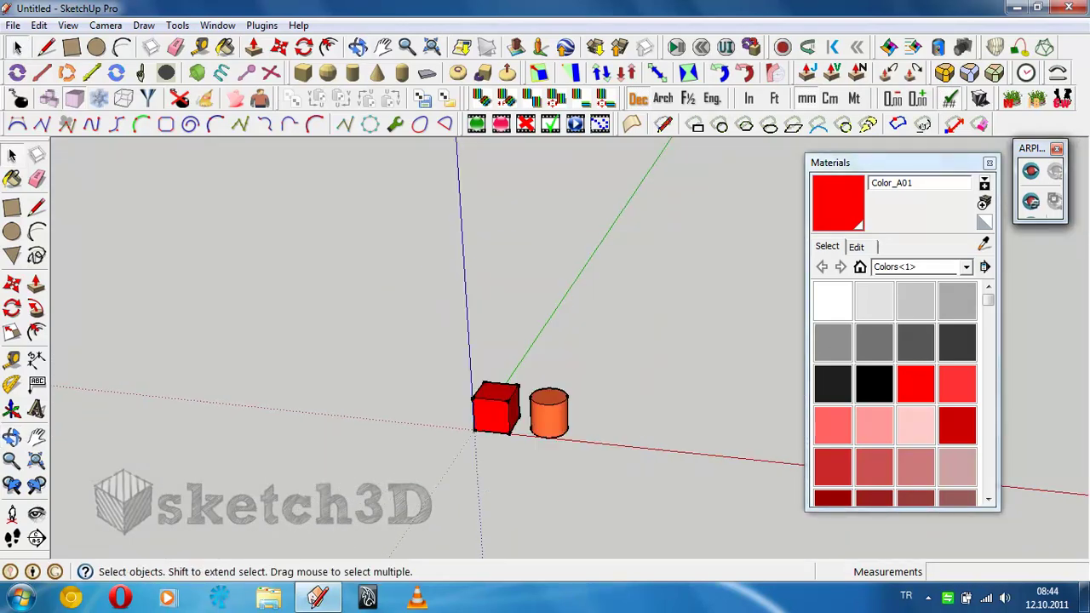
Zoom in on the red cube and orange cylinder, then run and stop a quick Indigo render
scroll(518, 421, up, 3)
scroll(518, 422, up, 3)
middle_drag(519, 422, 545, 409)
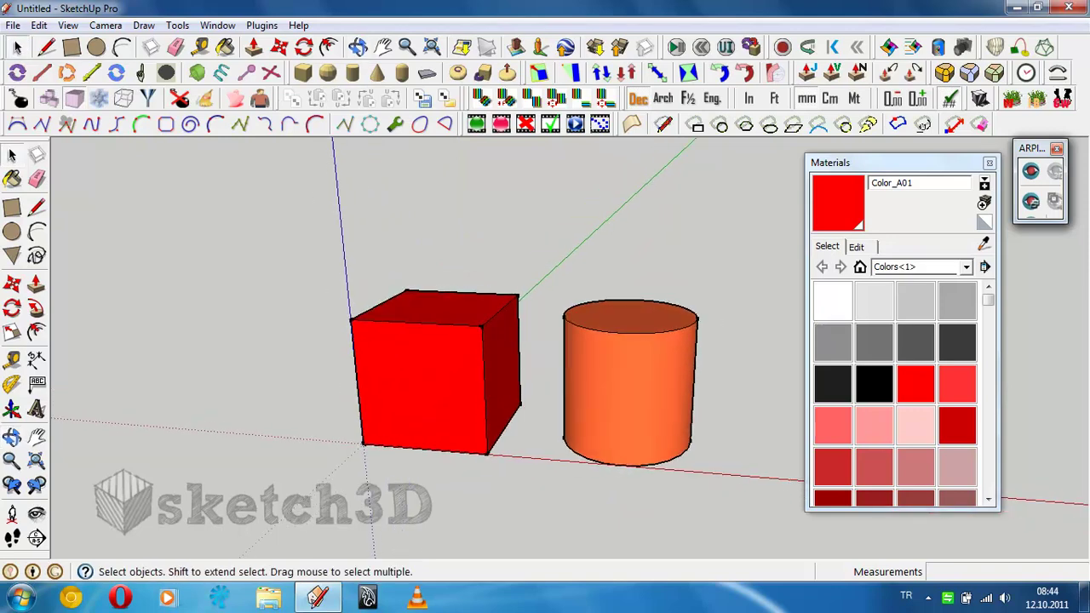
click(888, 47)
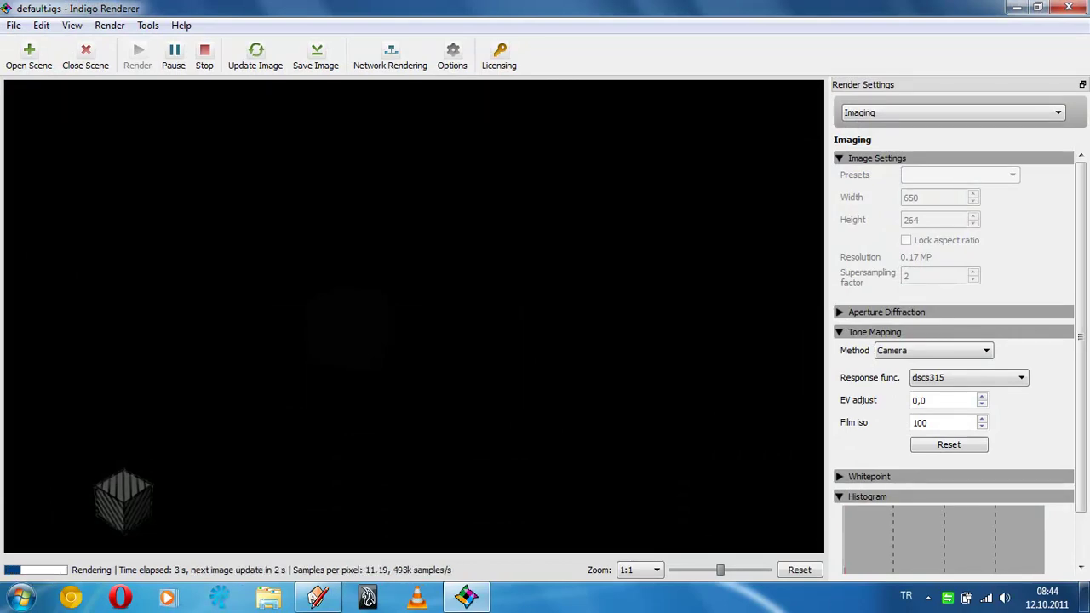
click(205, 53)
click(1069, 7)
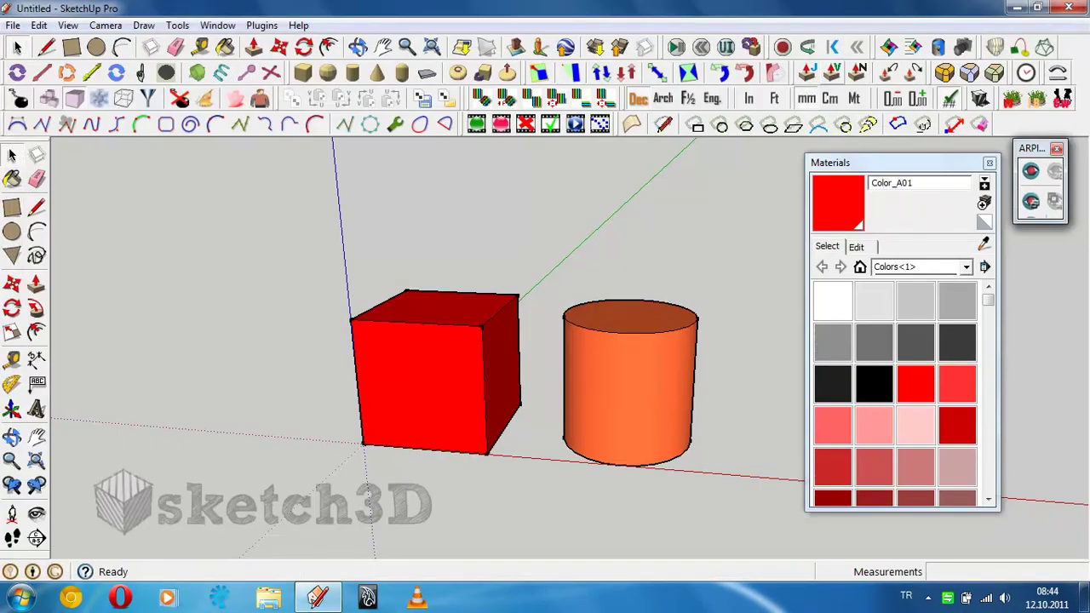
Choose Sun and Sky under Environment in the advanced settings, apply it to the model, and render
click(963, 47)
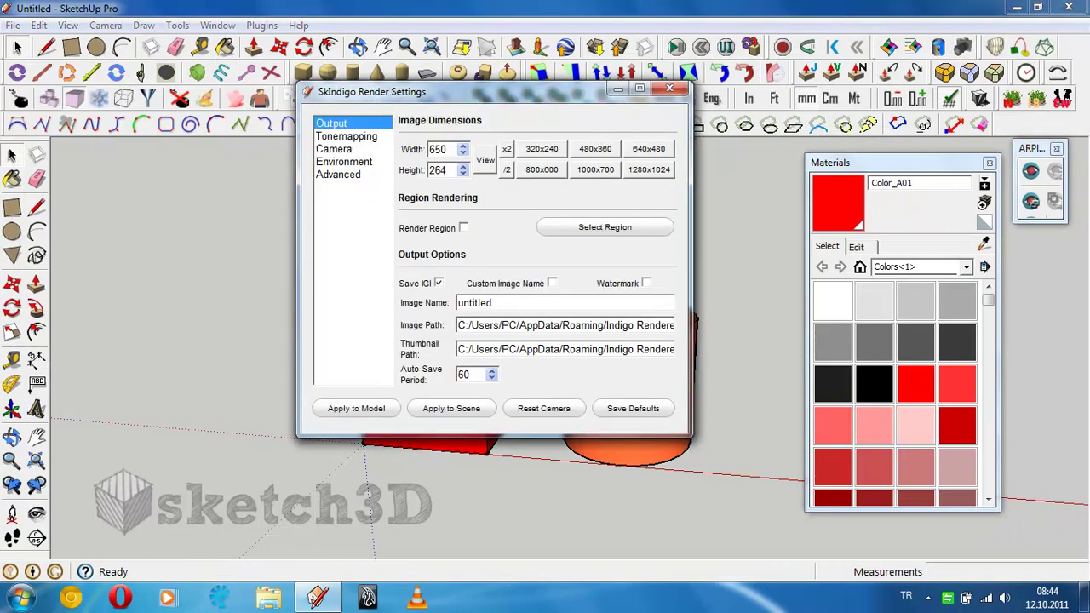
click(339, 174)
click(345, 161)
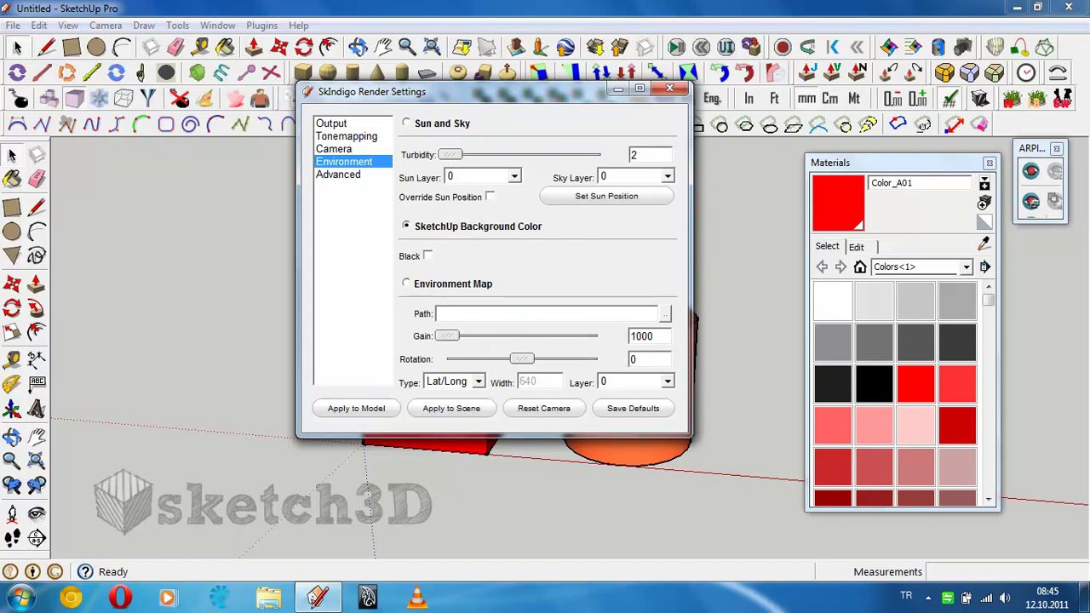
click(407, 122)
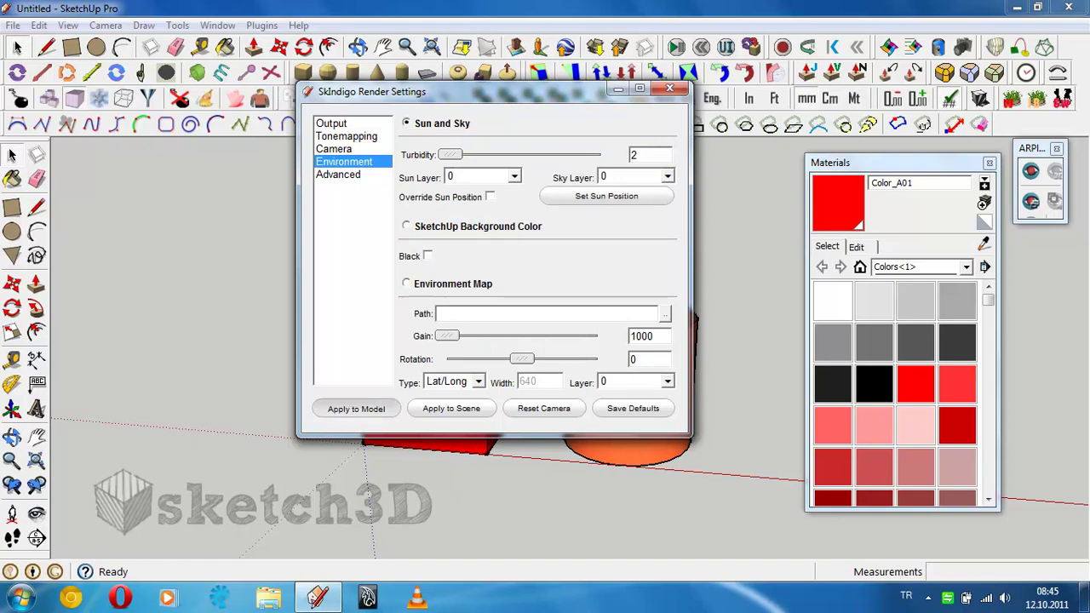
click(670, 88)
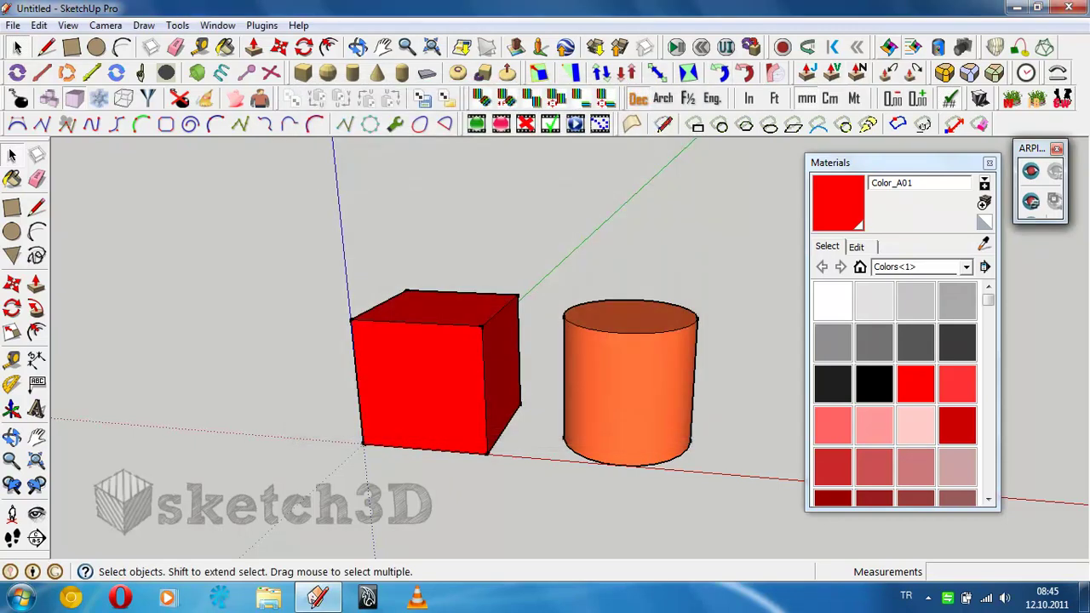
click(888, 47)
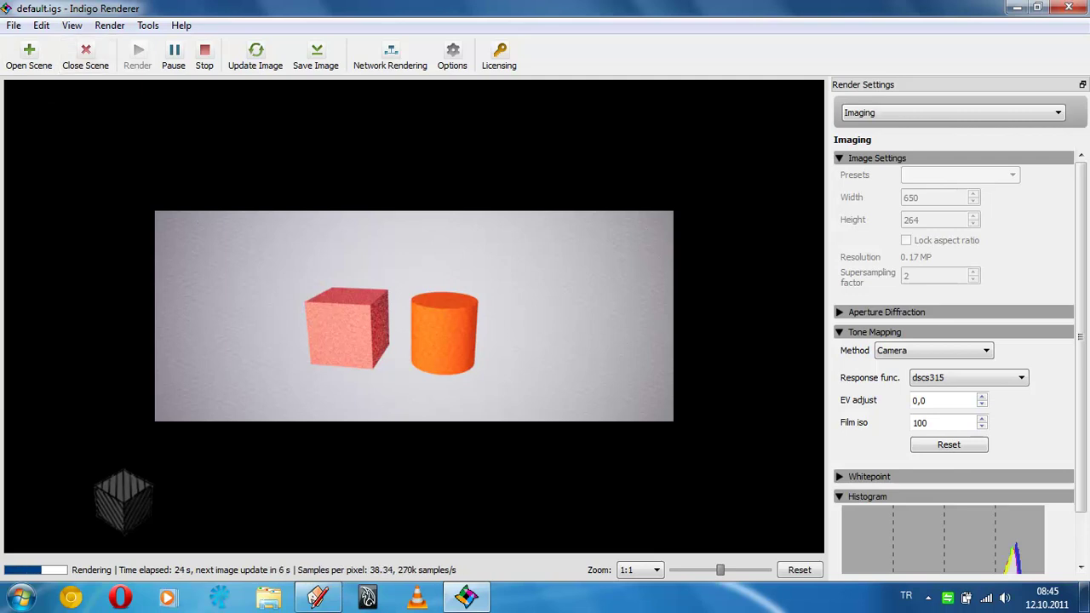
Pause and resume the render, update the image, then open Save Image as rixsos_render_01 PNG
click(173, 56)
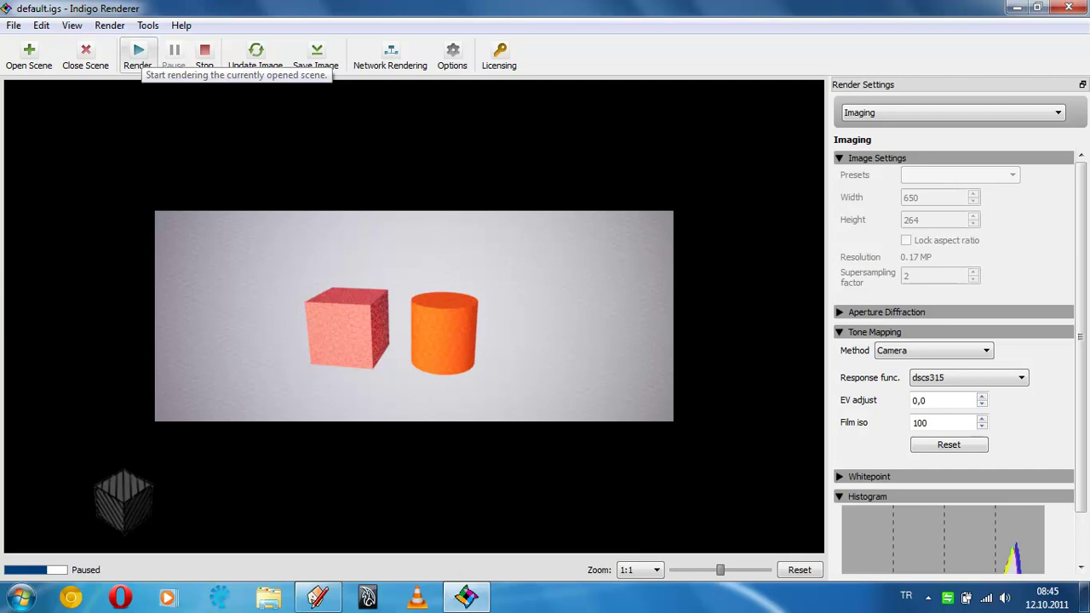
click(138, 53)
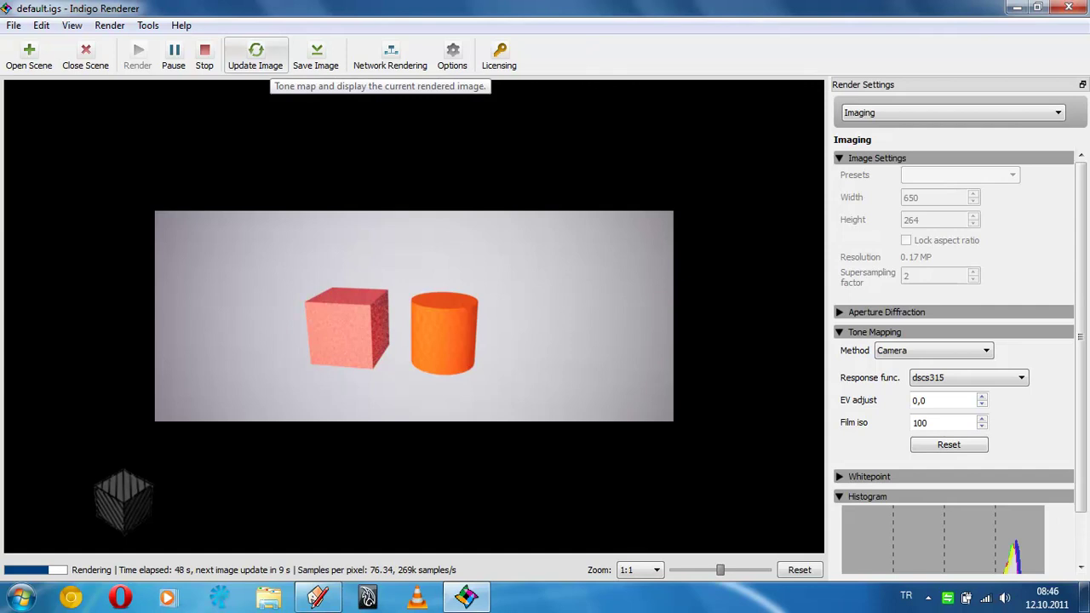
click(255, 56)
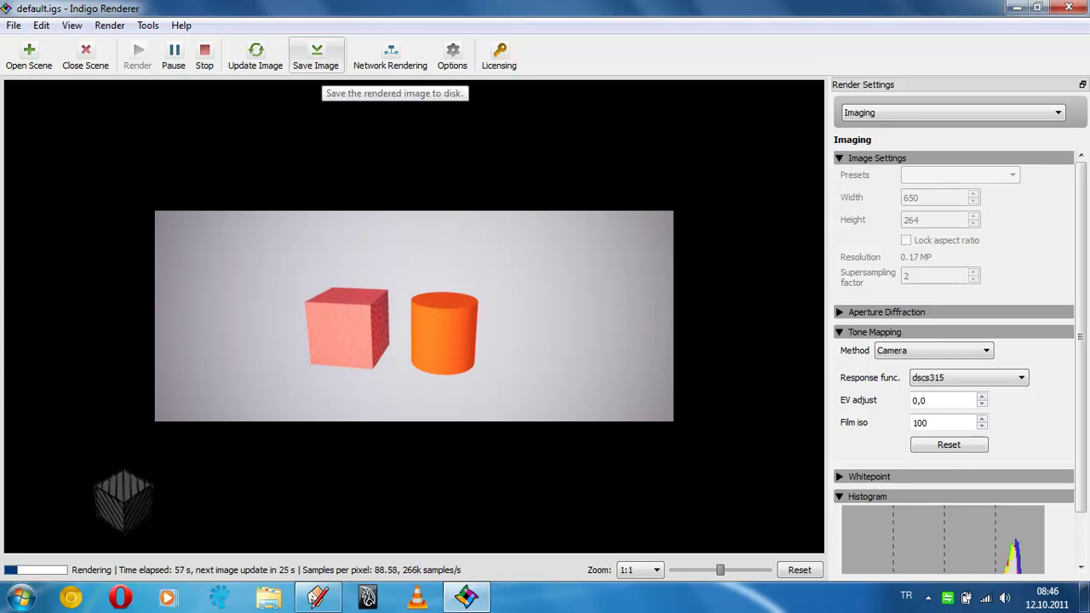
click(316, 56)
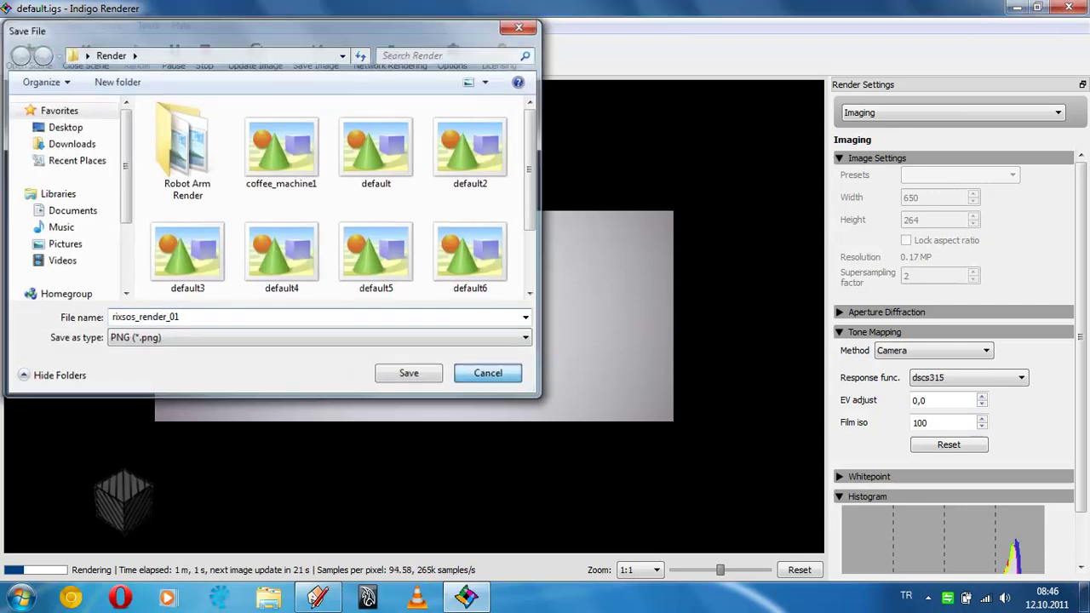
Cancel the save, enable network rendering past the firewall alert, and open the Options dialog
click(492, 372)
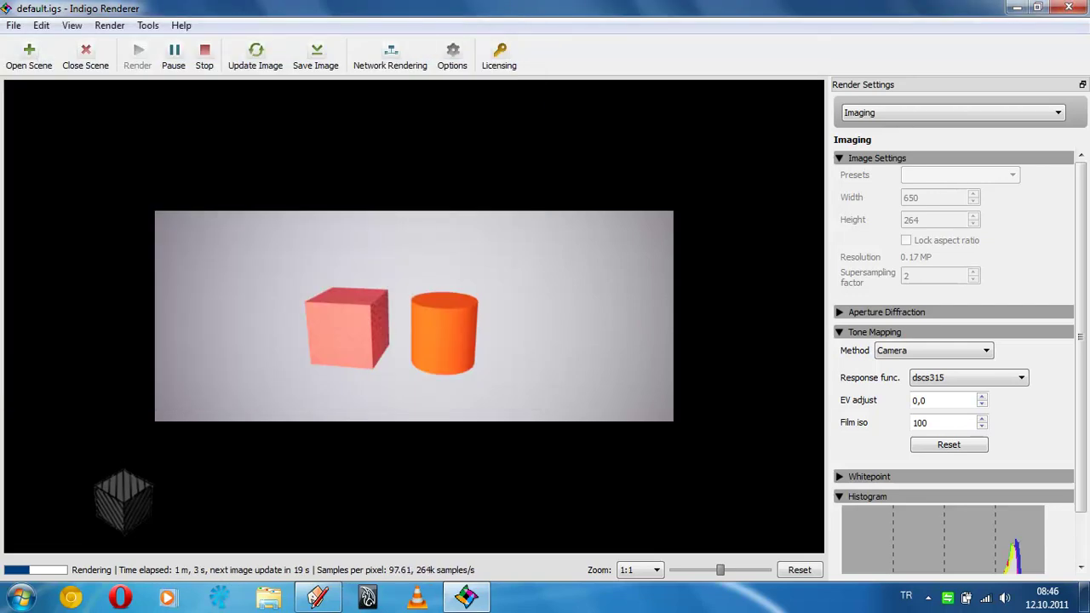
click(390, 56)
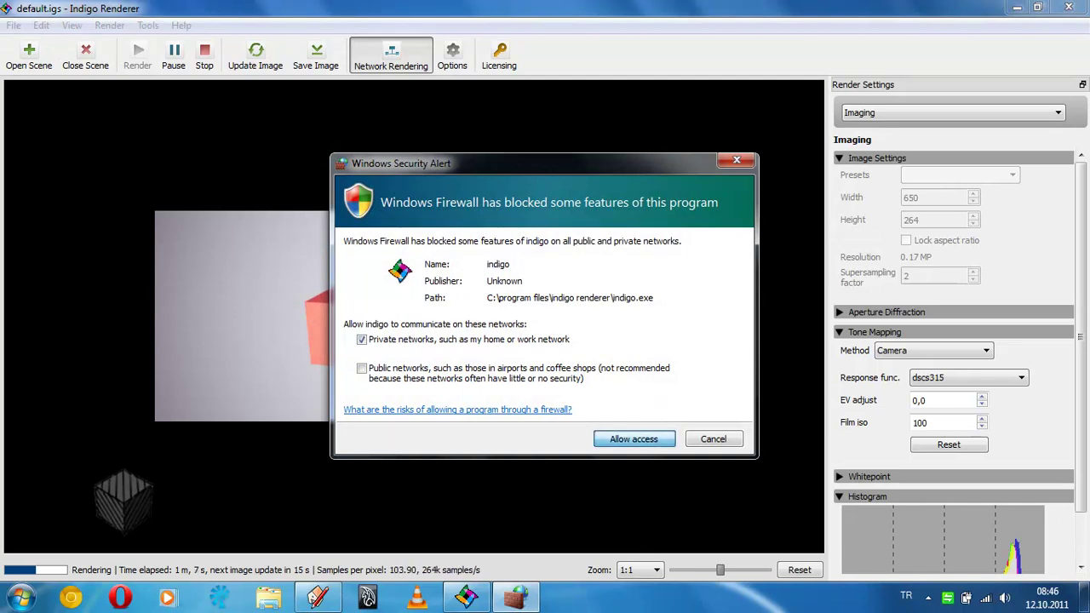
key(Return)
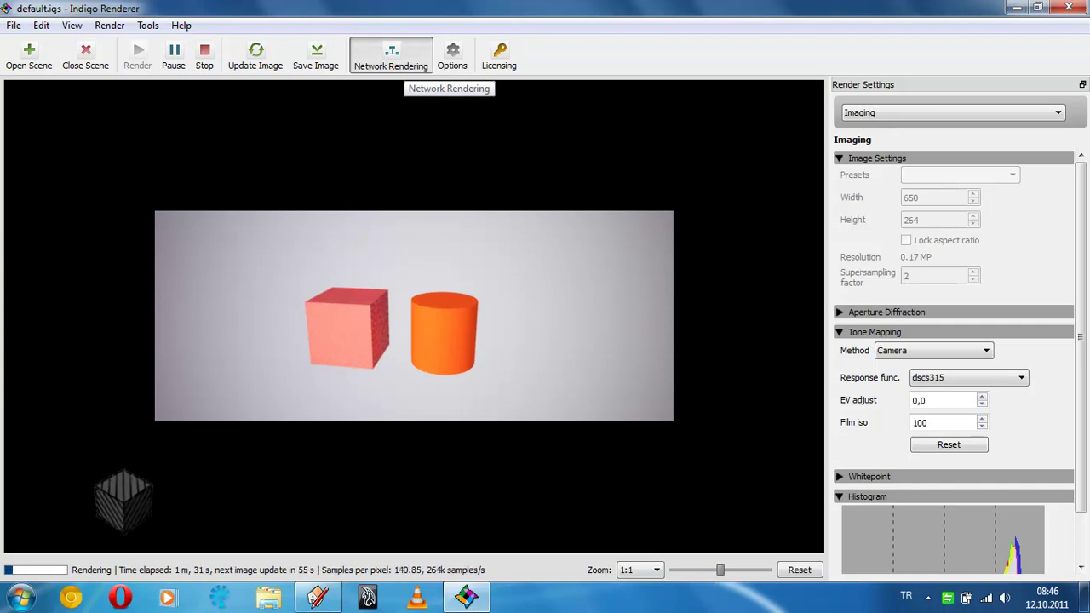
click(453, 52)
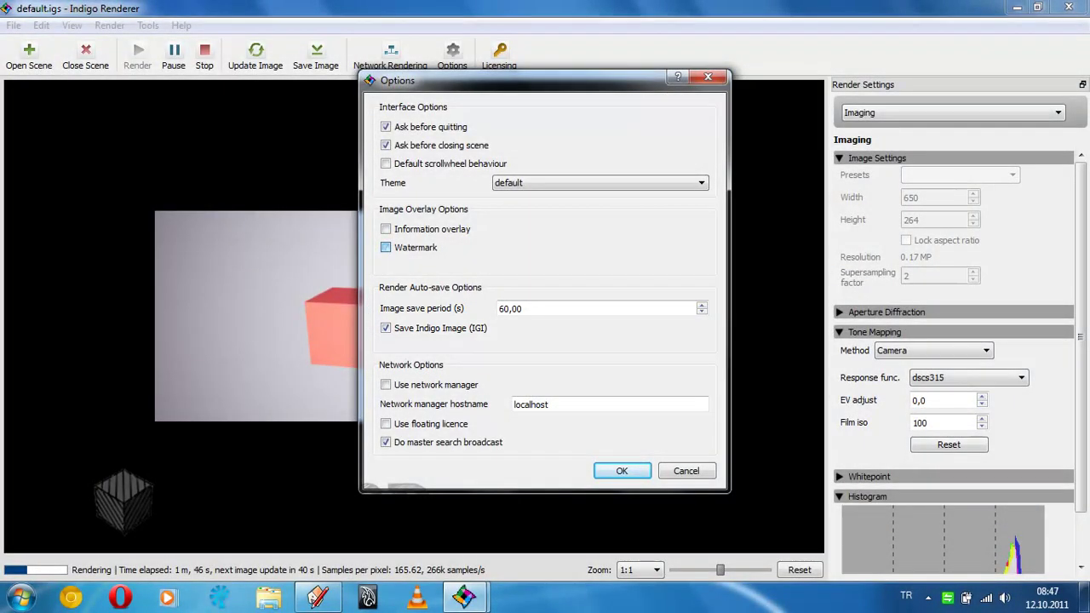
Toggle the watermark overlay on and back off, close Options, then view and close Licensing
click(386, 247)
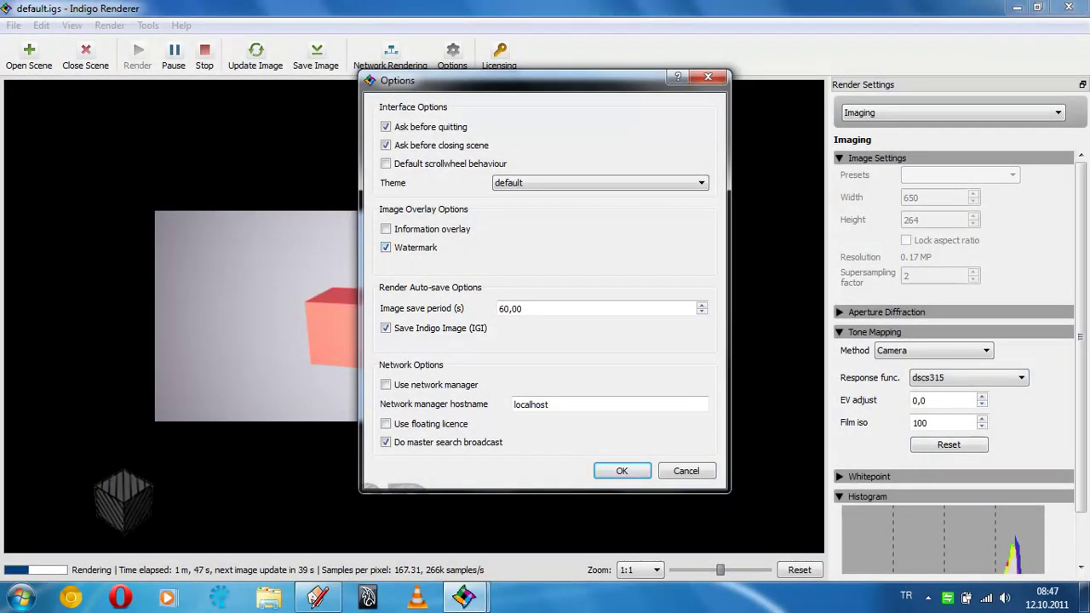
drag(425, 80, 787, 89)
click(615, 259)
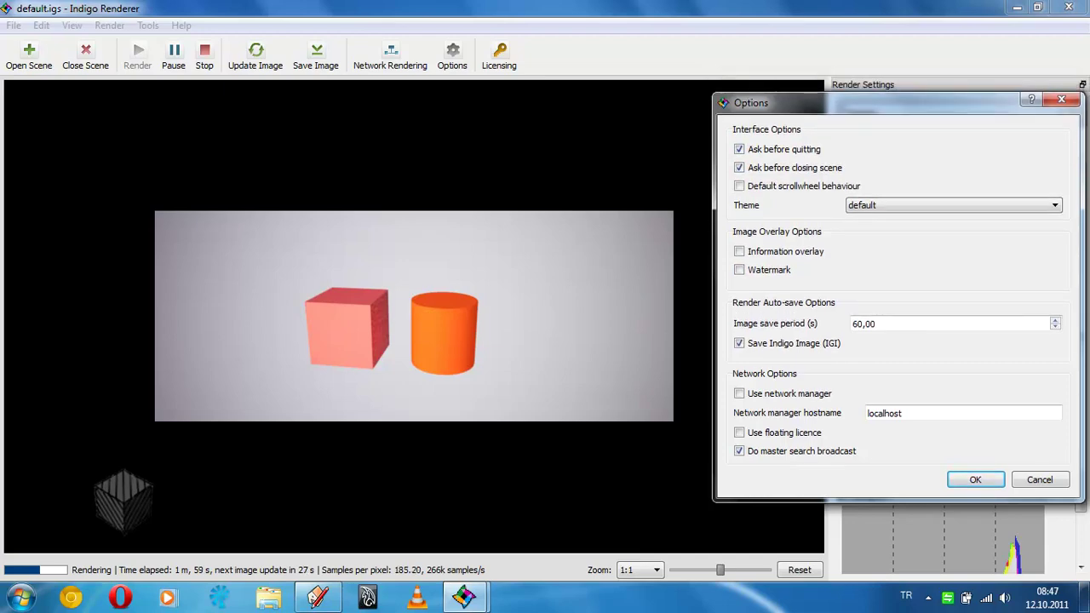
drag(809, 89, 513, 55)
click(765, 51)
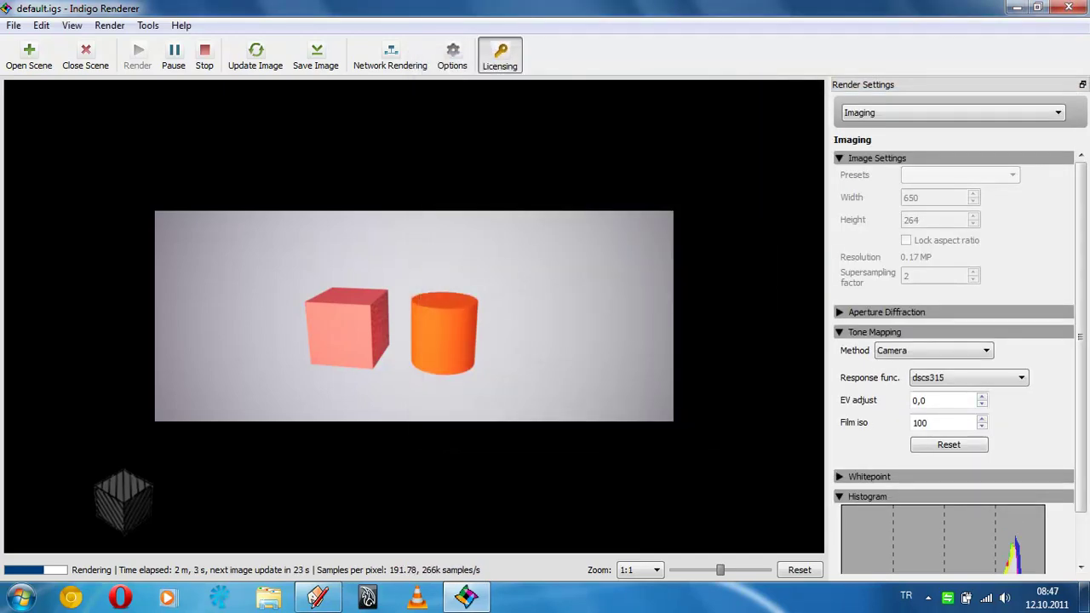
click(499, 56)
click(743, 109)
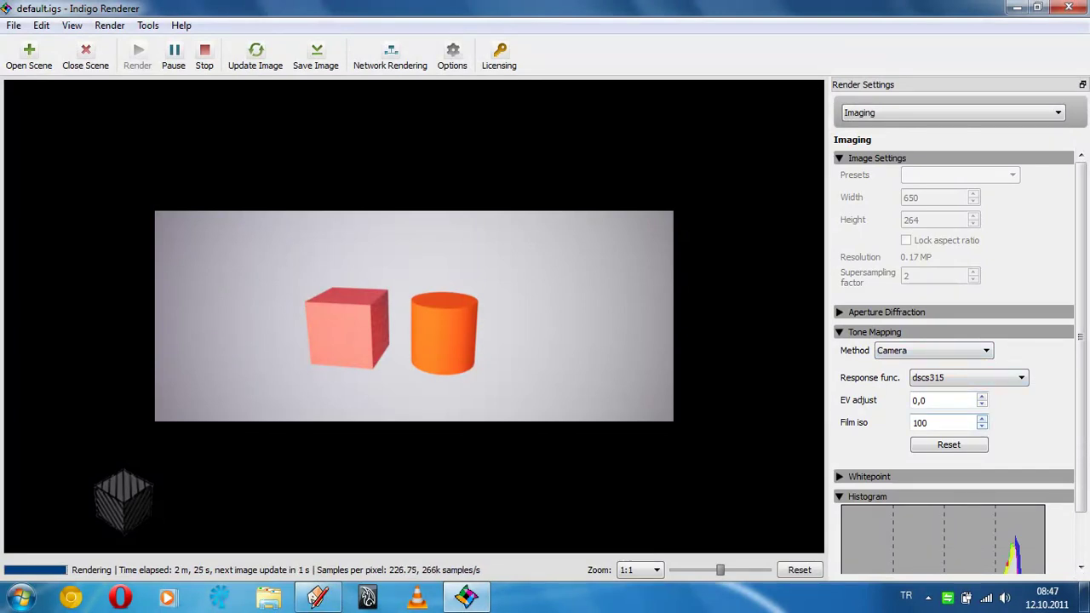
Try film ISO 150 and 200, then set it back to 100
click(982, 419)
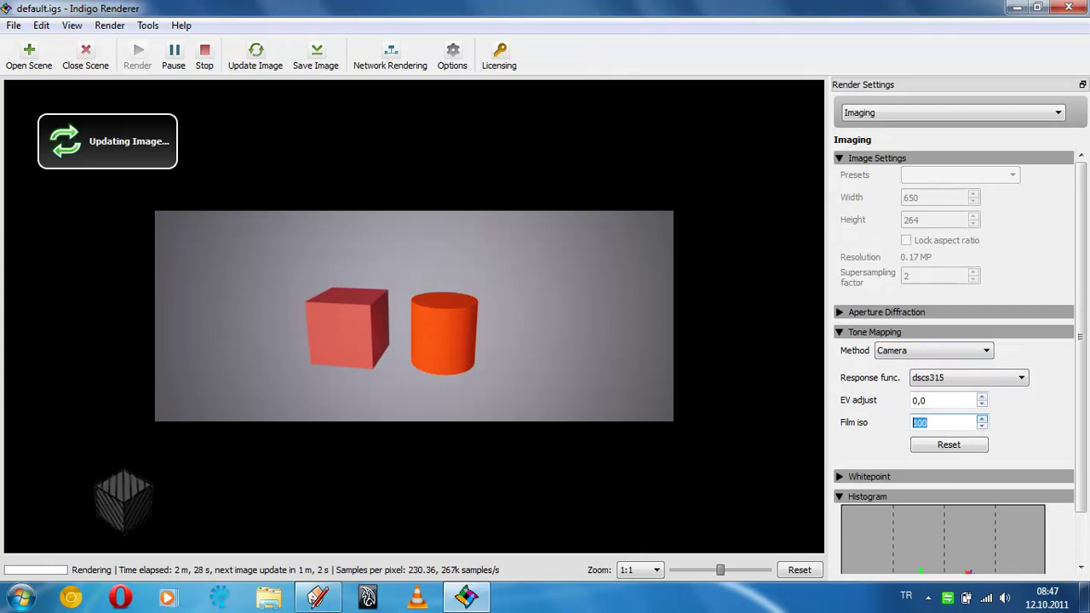
click(982, 419)
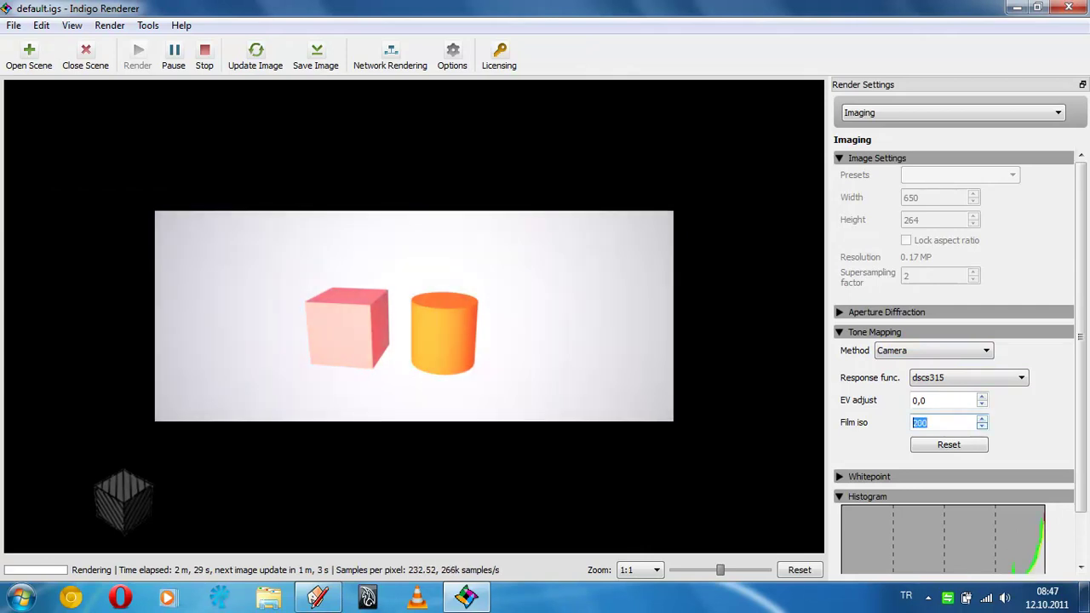
click(982, 427)
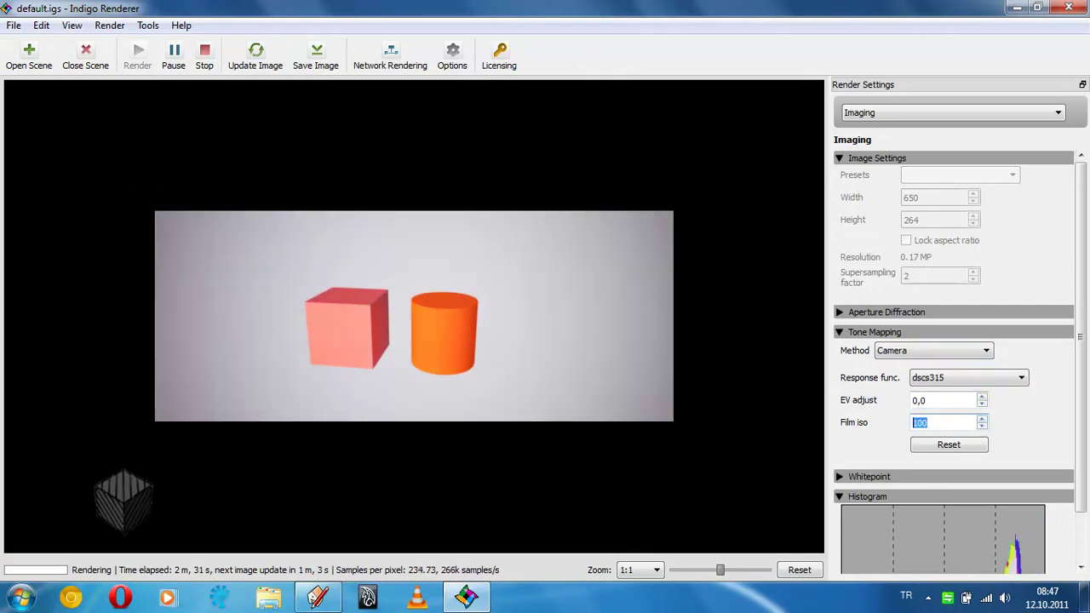
click(982, 397)
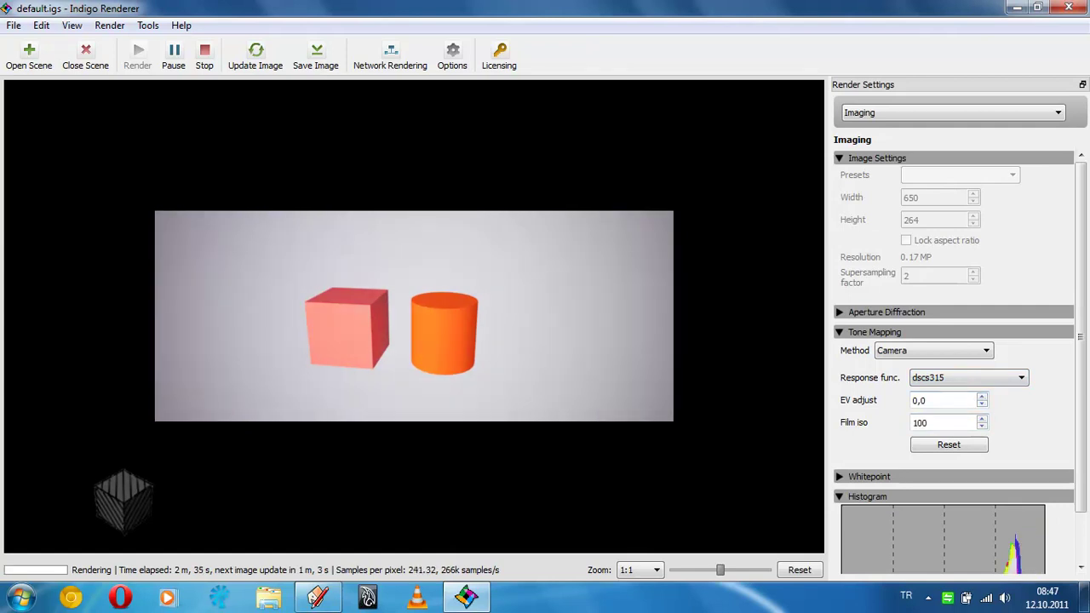
scroll(954, 358, down, 1)
scroll(954, 358, down, 1)
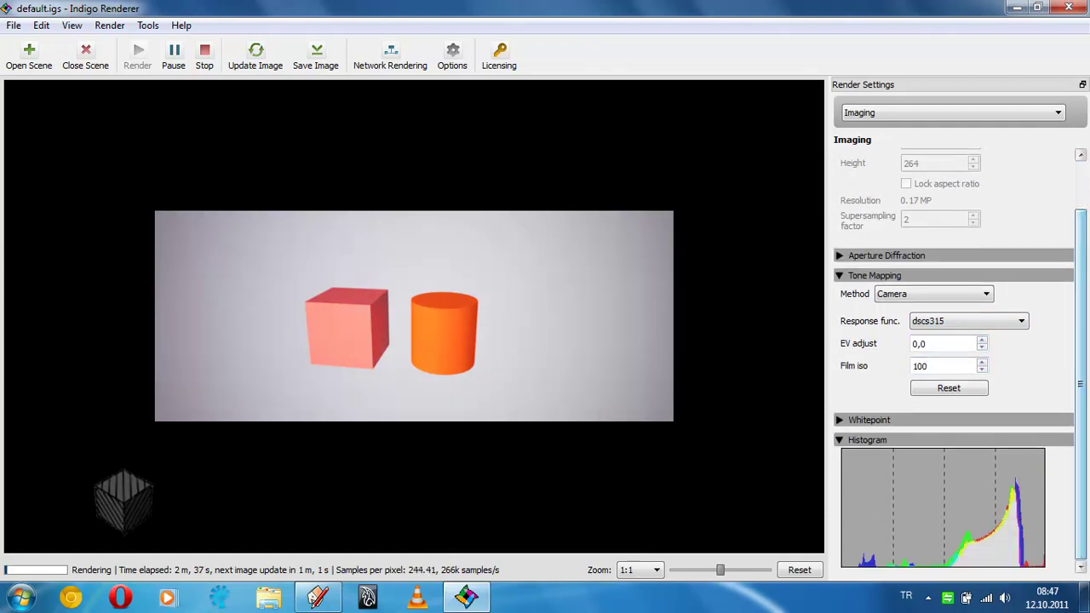
Expand Aperture Diffraction and switch Enable aperture diffraction on, then off again
click(869, 420)
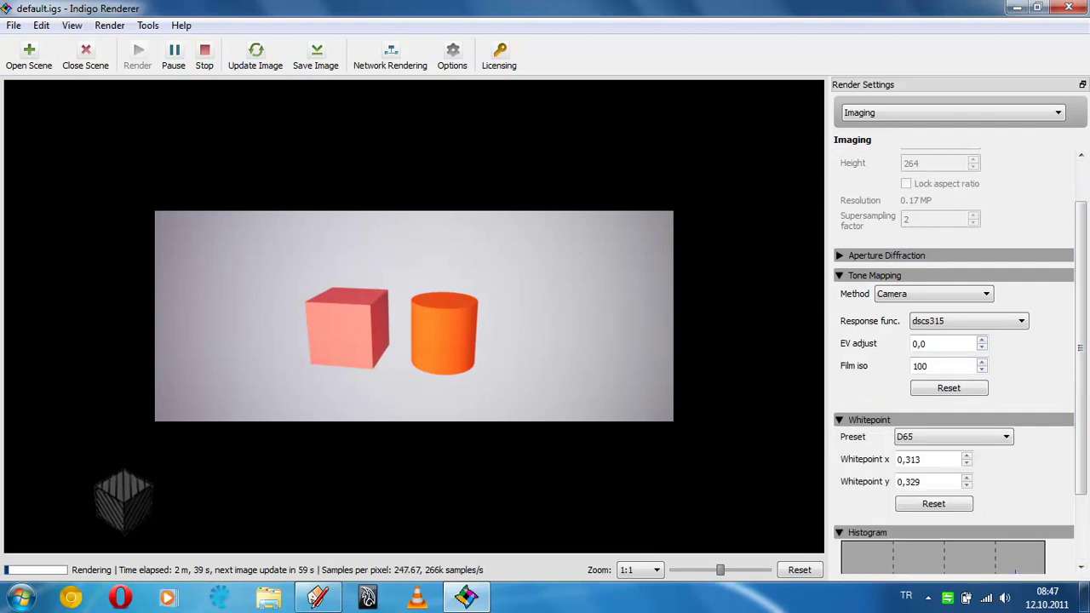
click(869, 420)
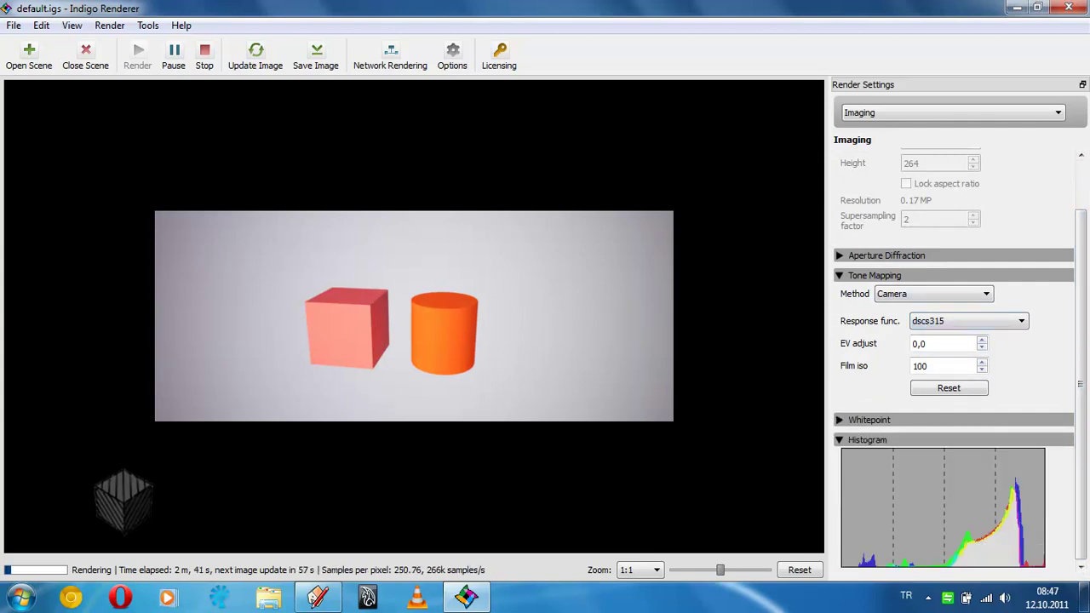
click(886, 255)
click(846, 271)
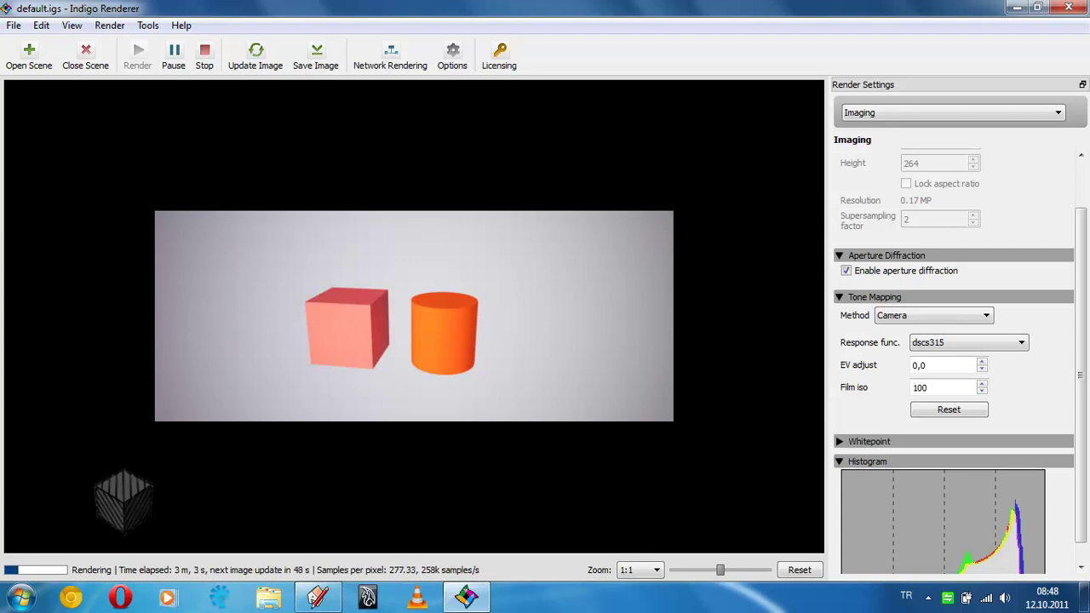
click(845, 270)
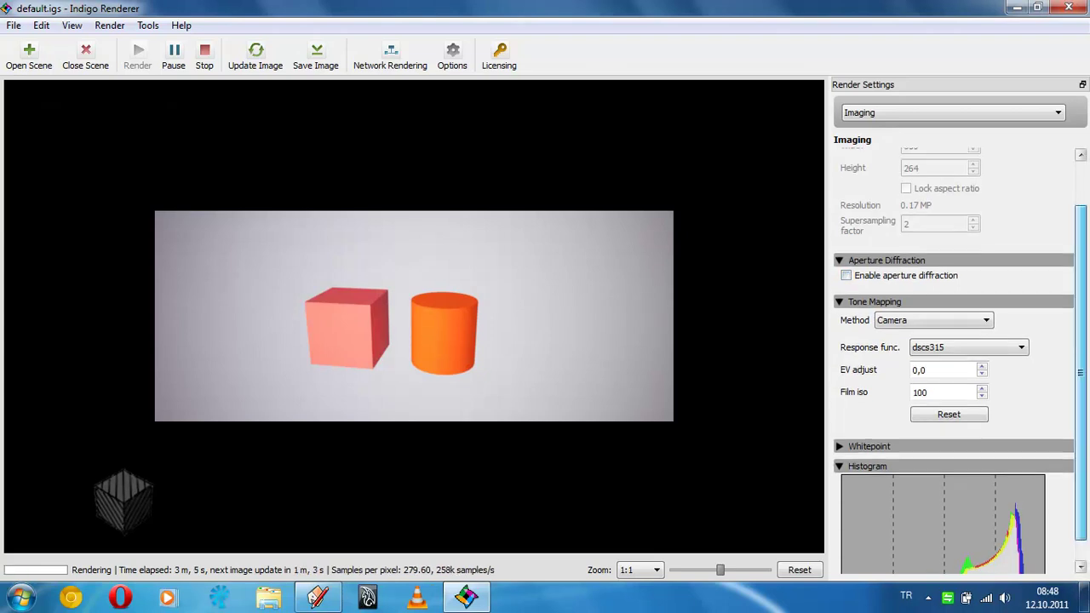
scroll(954, 358, up, 2)
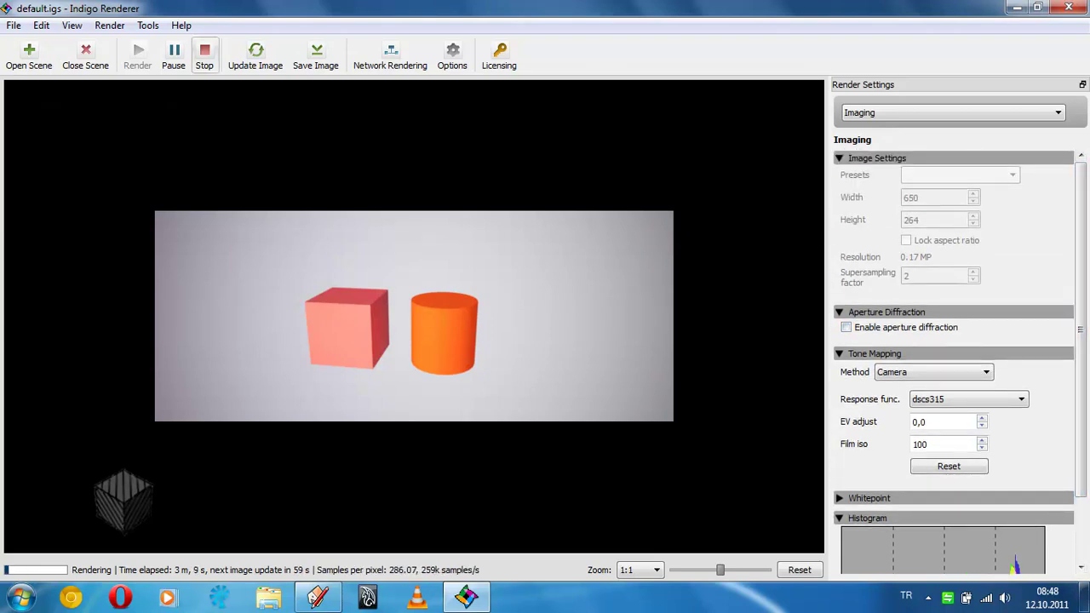
Stop the render and browse the resolution presets list without changing it
click(204, 55)
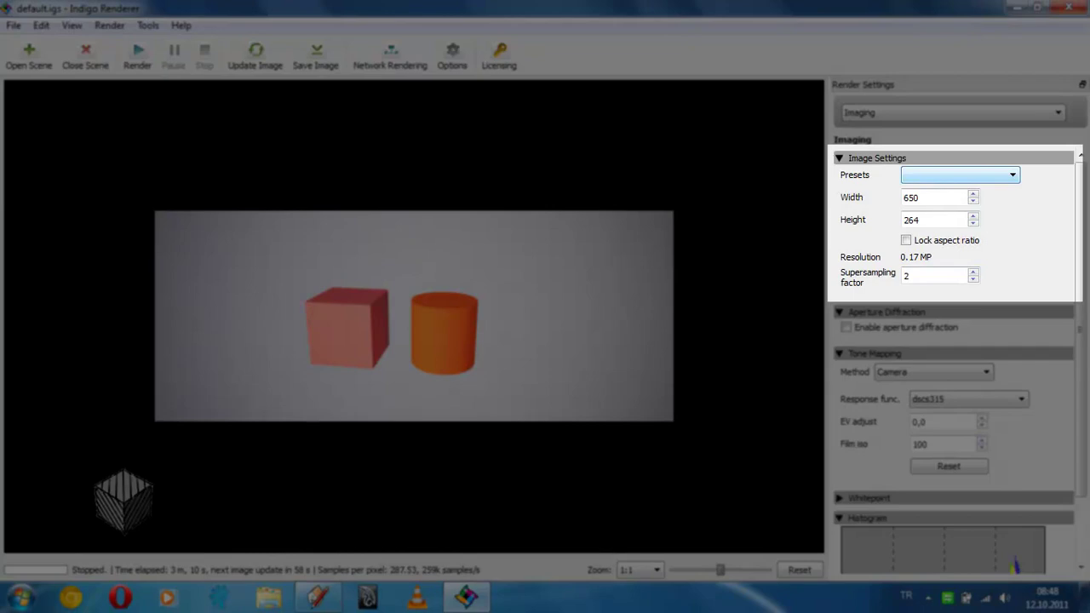
click(960, 174)
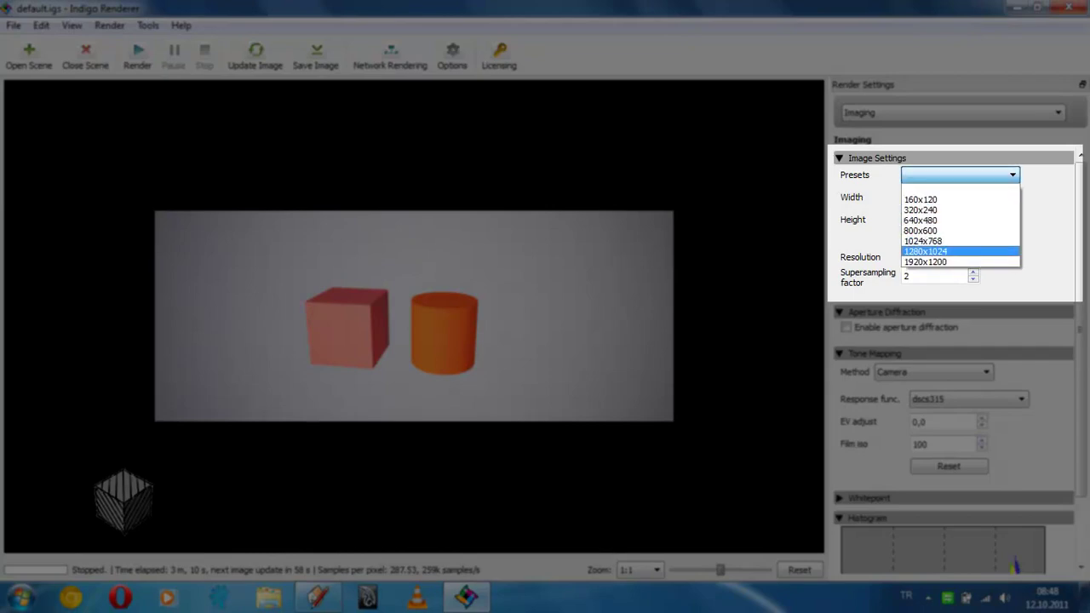
click(952, 112)
Check Render mode in the Render Settings panel, then switch to the Light Layers panel
click(952, 112)
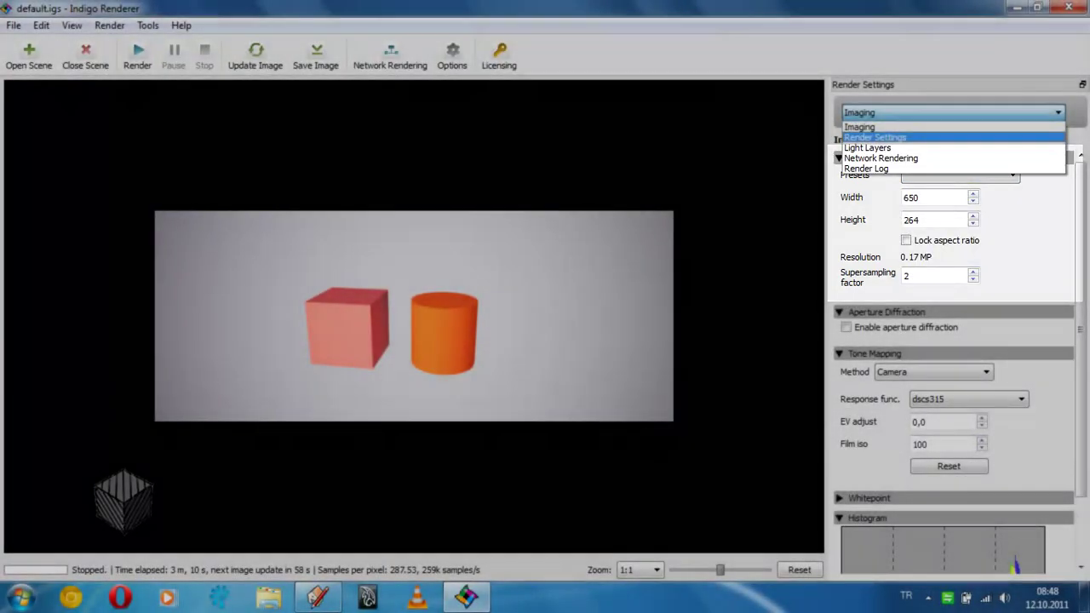
click(874, 137)
click(958, 175)
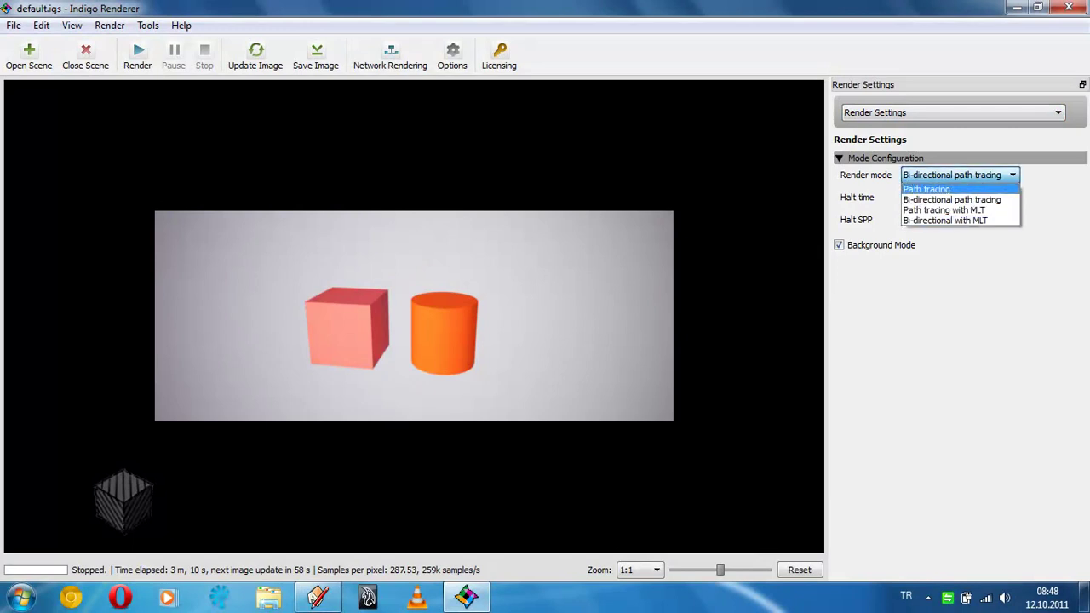
key(Escape)
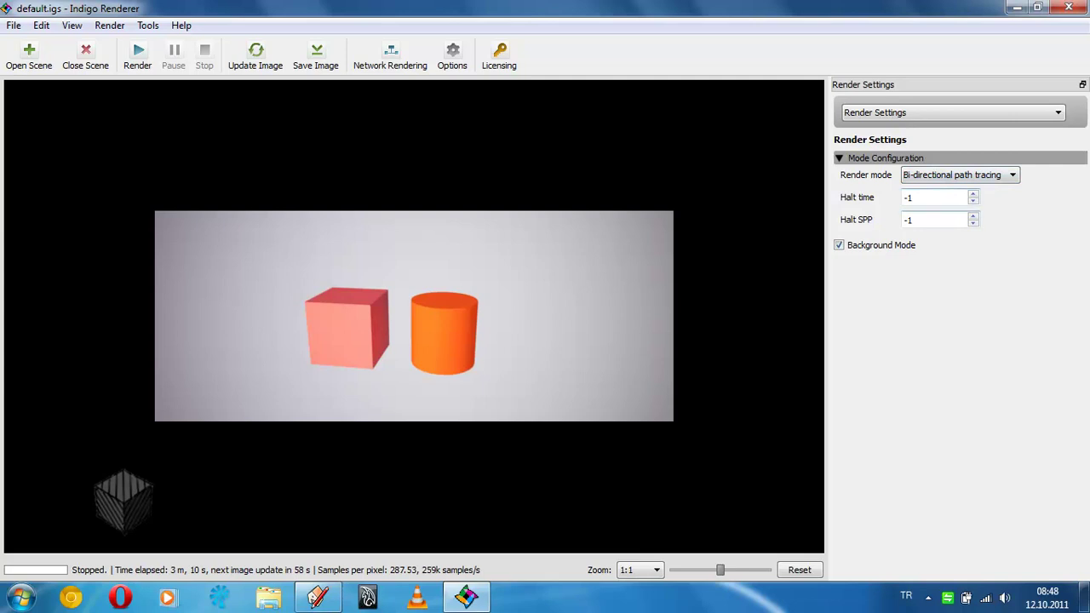
click(952, 112)
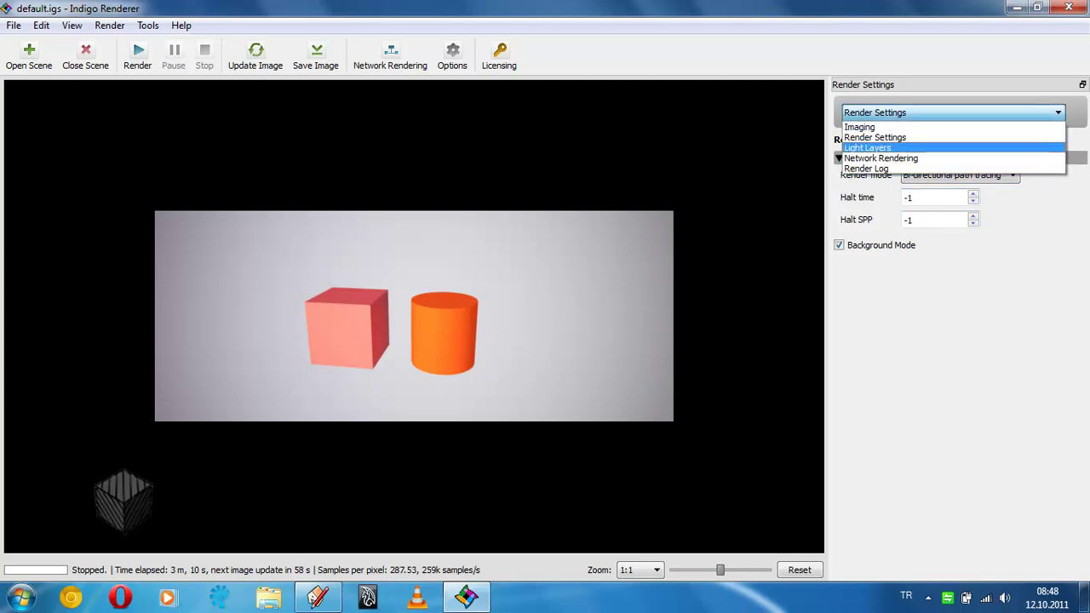
click(894, 148)
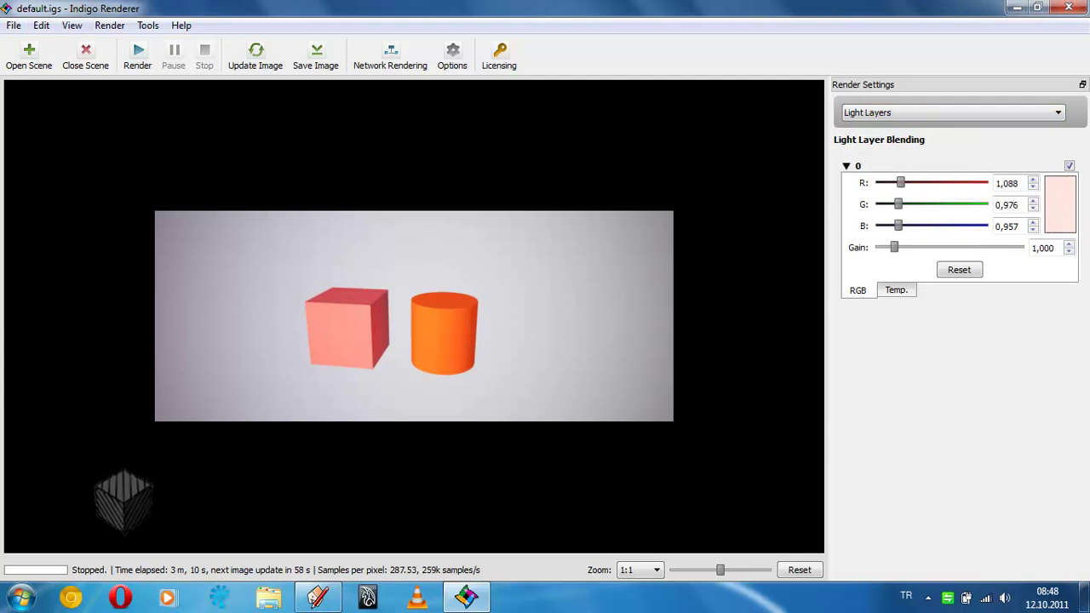
Untick and re-tick light layer 0 so it stays enabled
click(1070, 165)
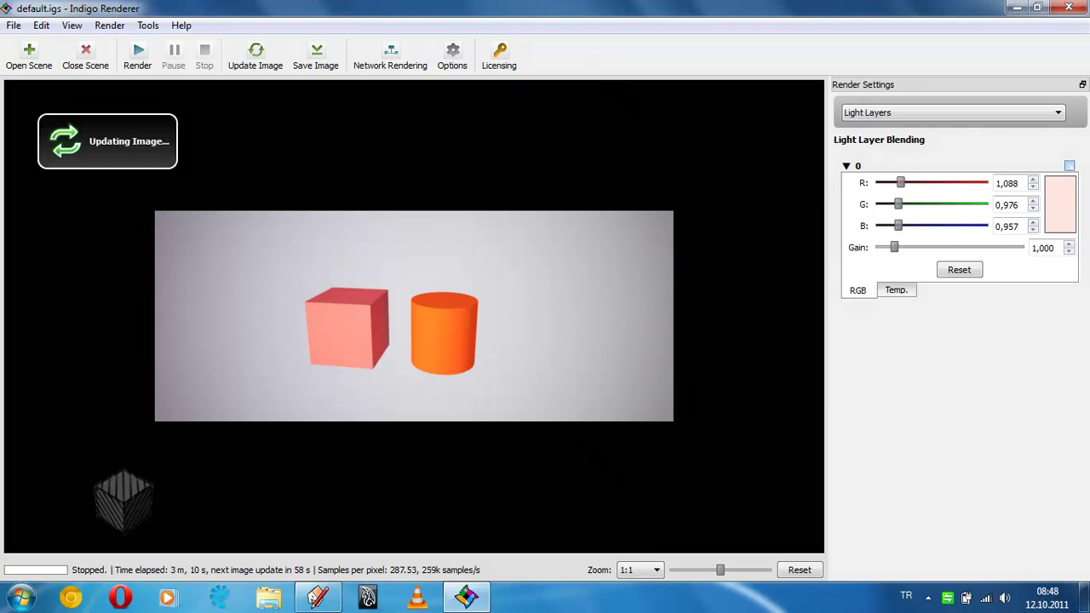
click(1070, 165)
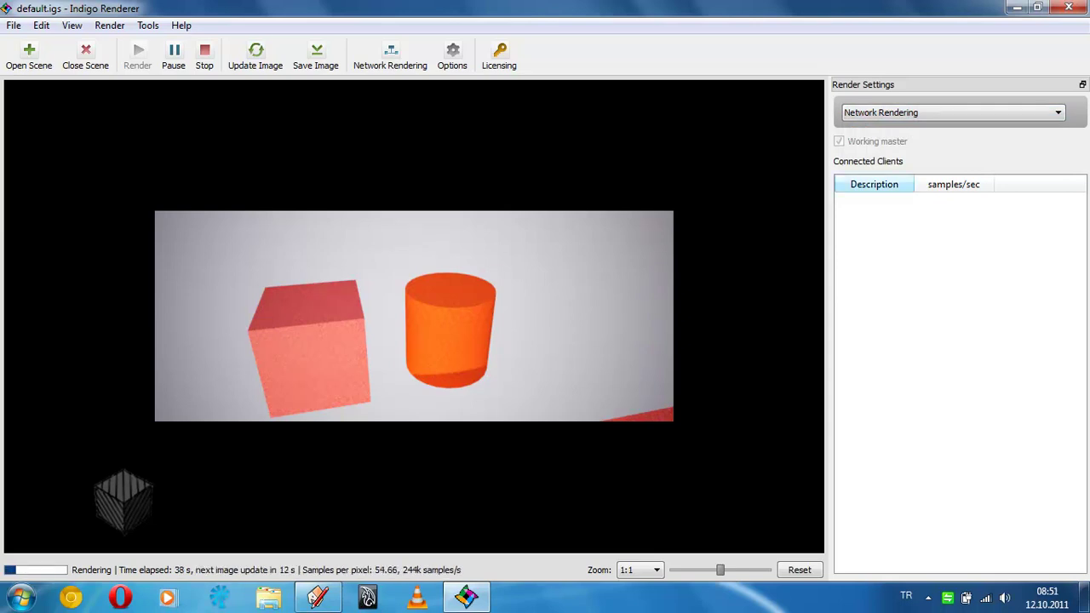
Switch the settings panel list to Render Log
click(952, 112)
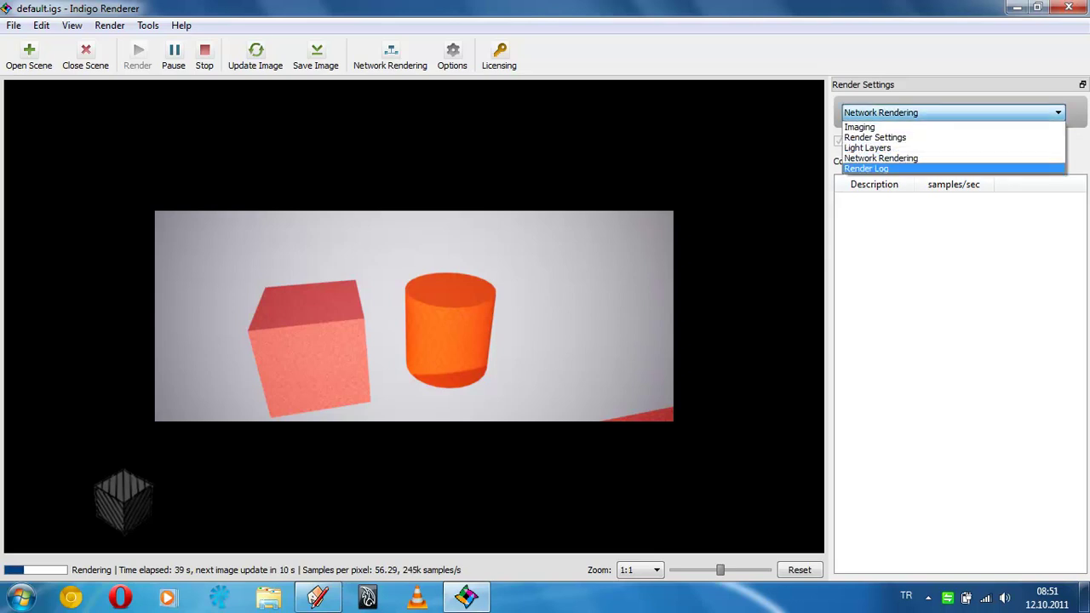
click(869, 168)
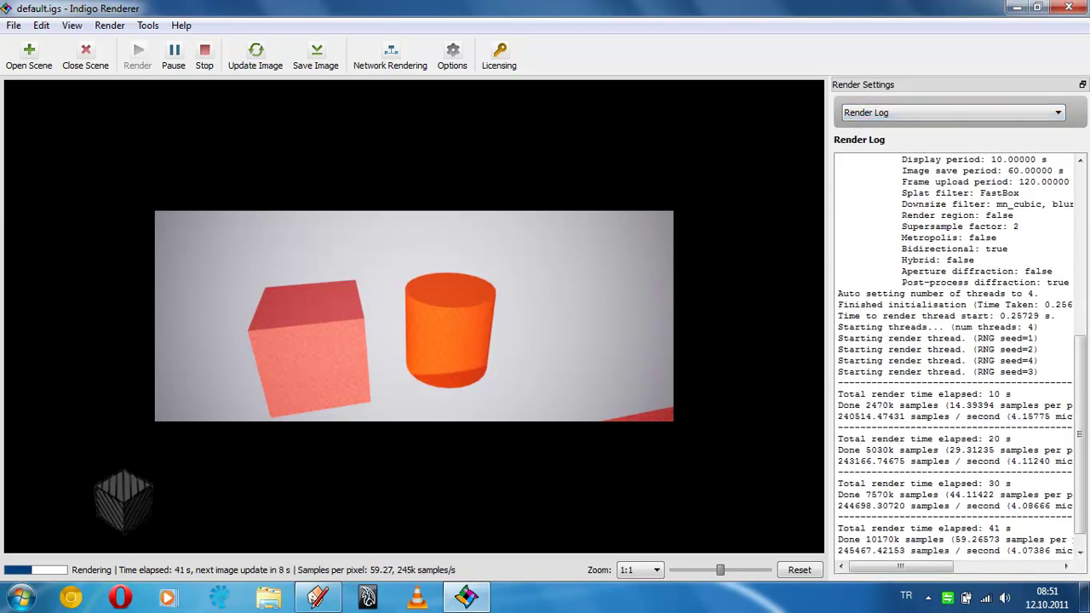